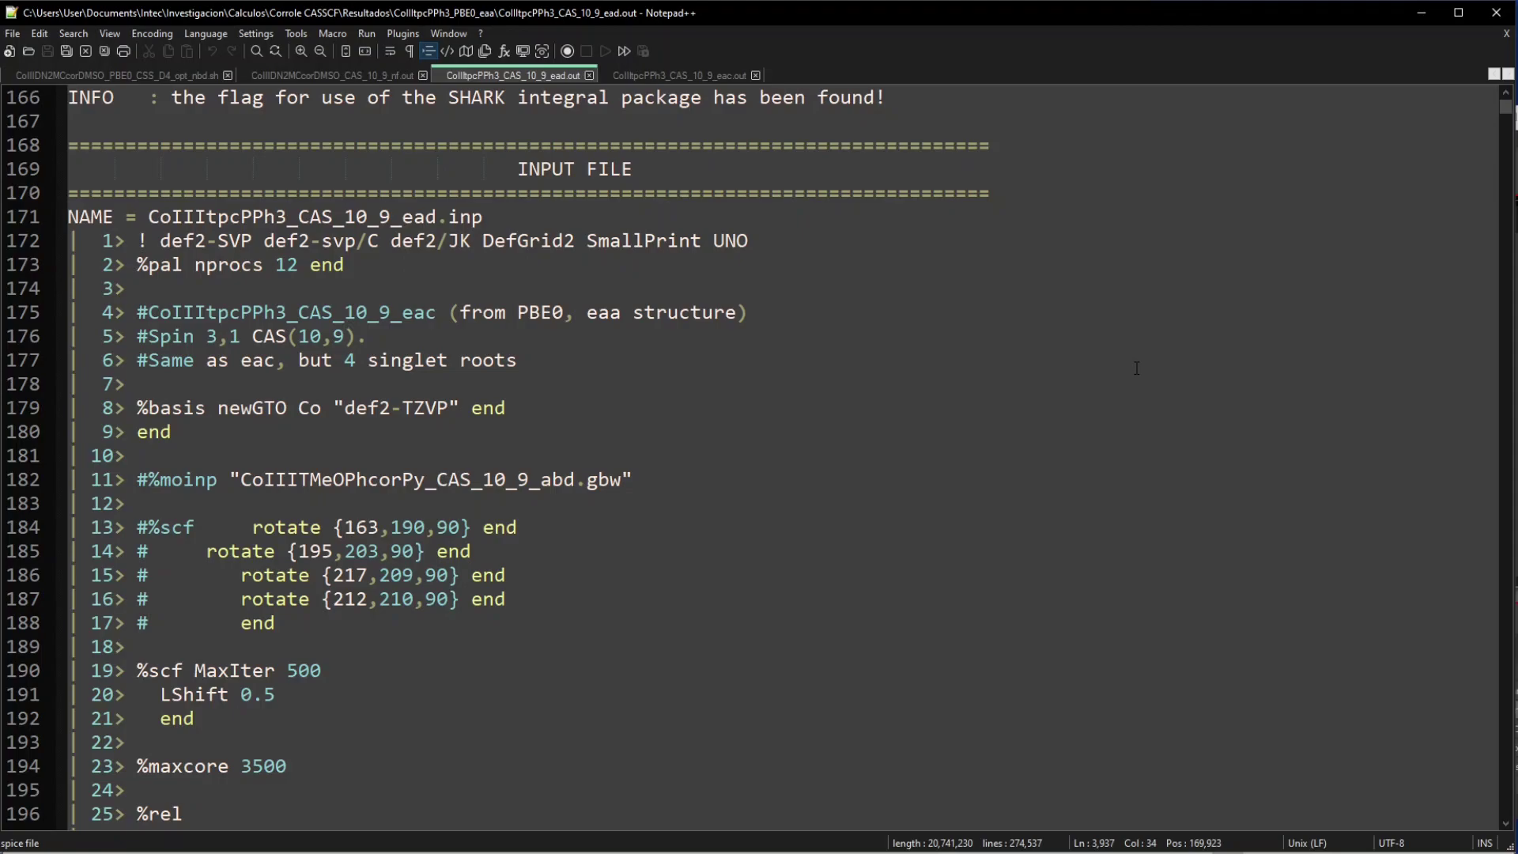
Examine the CASSCF input section and the leading configuration of root 0 in the singlet block of the output file
scroll(1137, 371, down, 11)
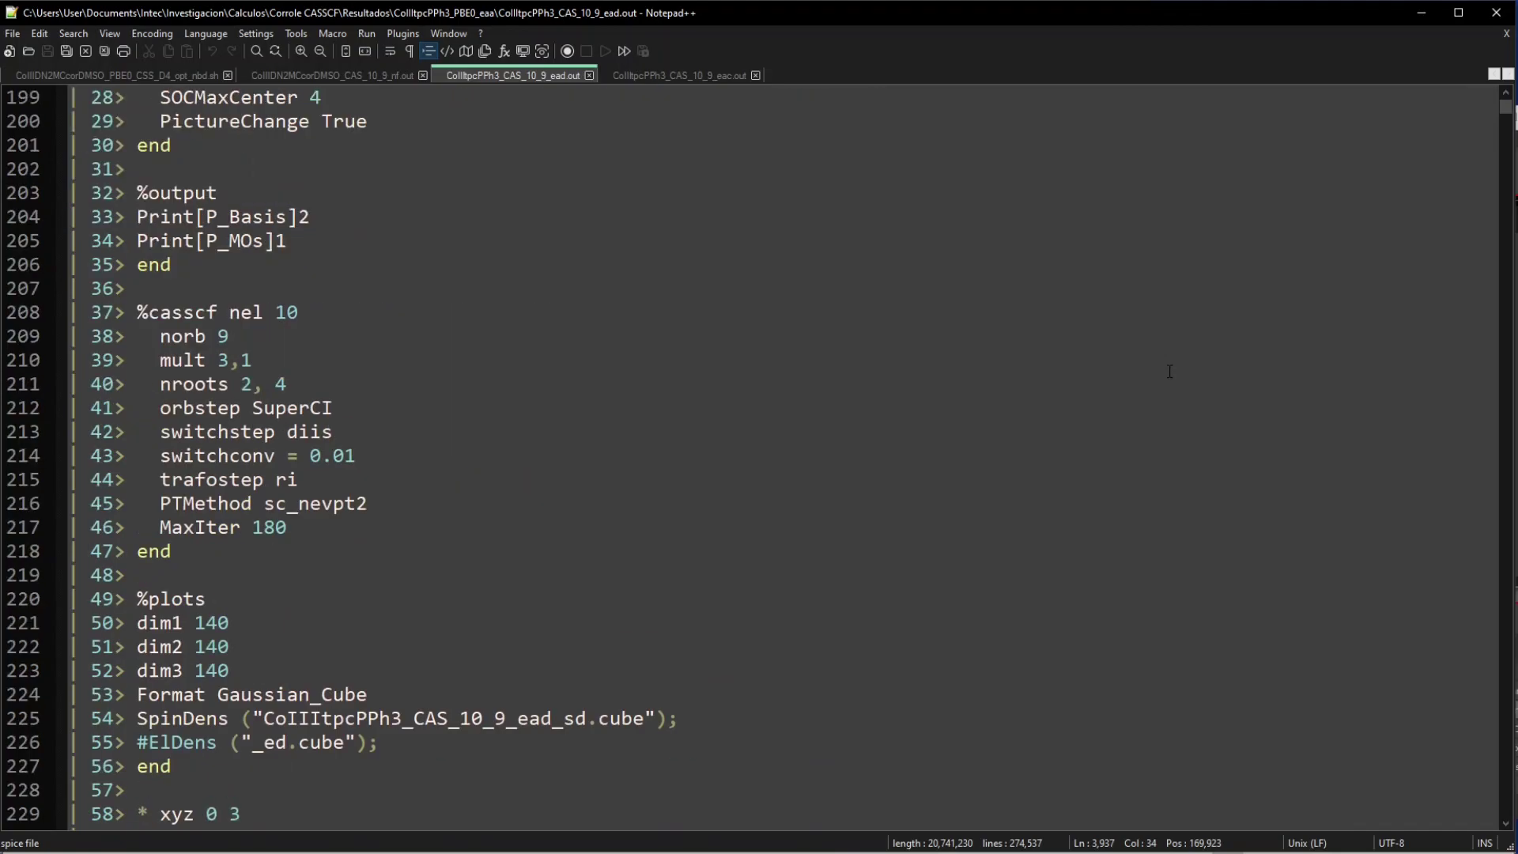
scroll(1169, 372, down, 15)
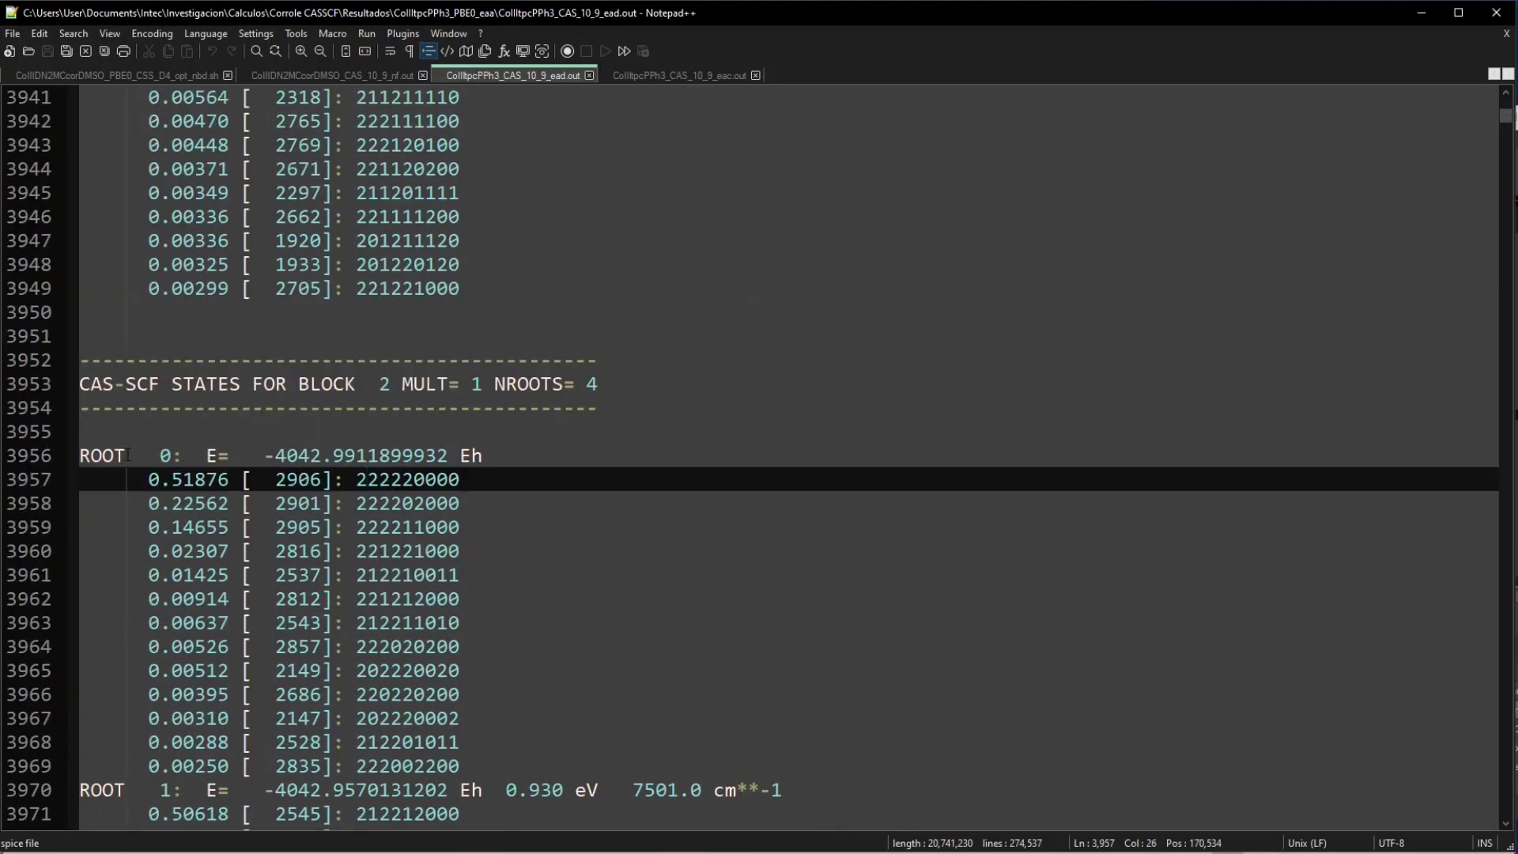
double_click(430, 488)
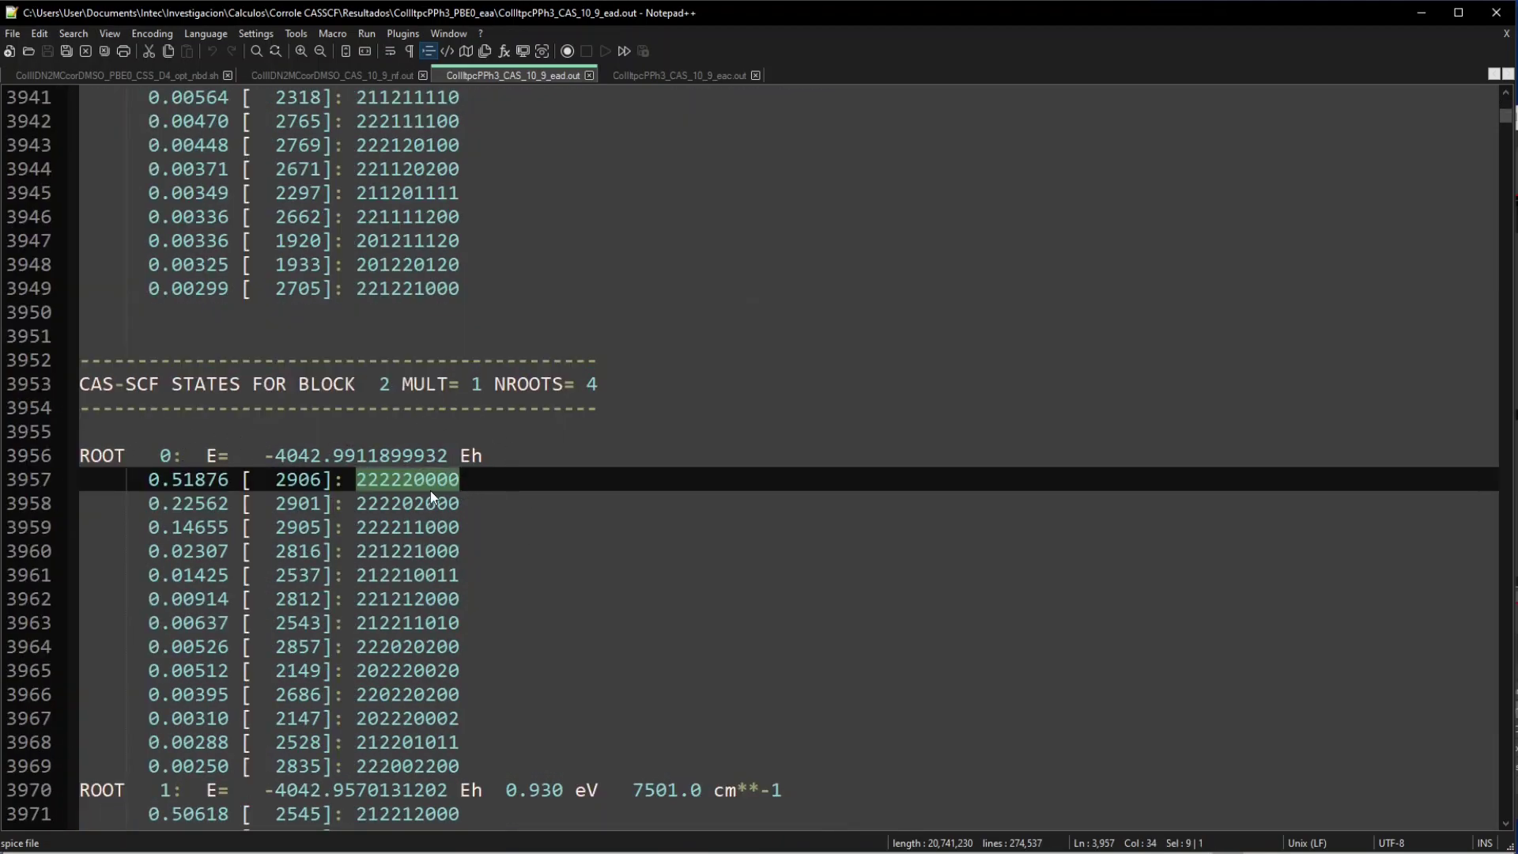
click(360, 480)
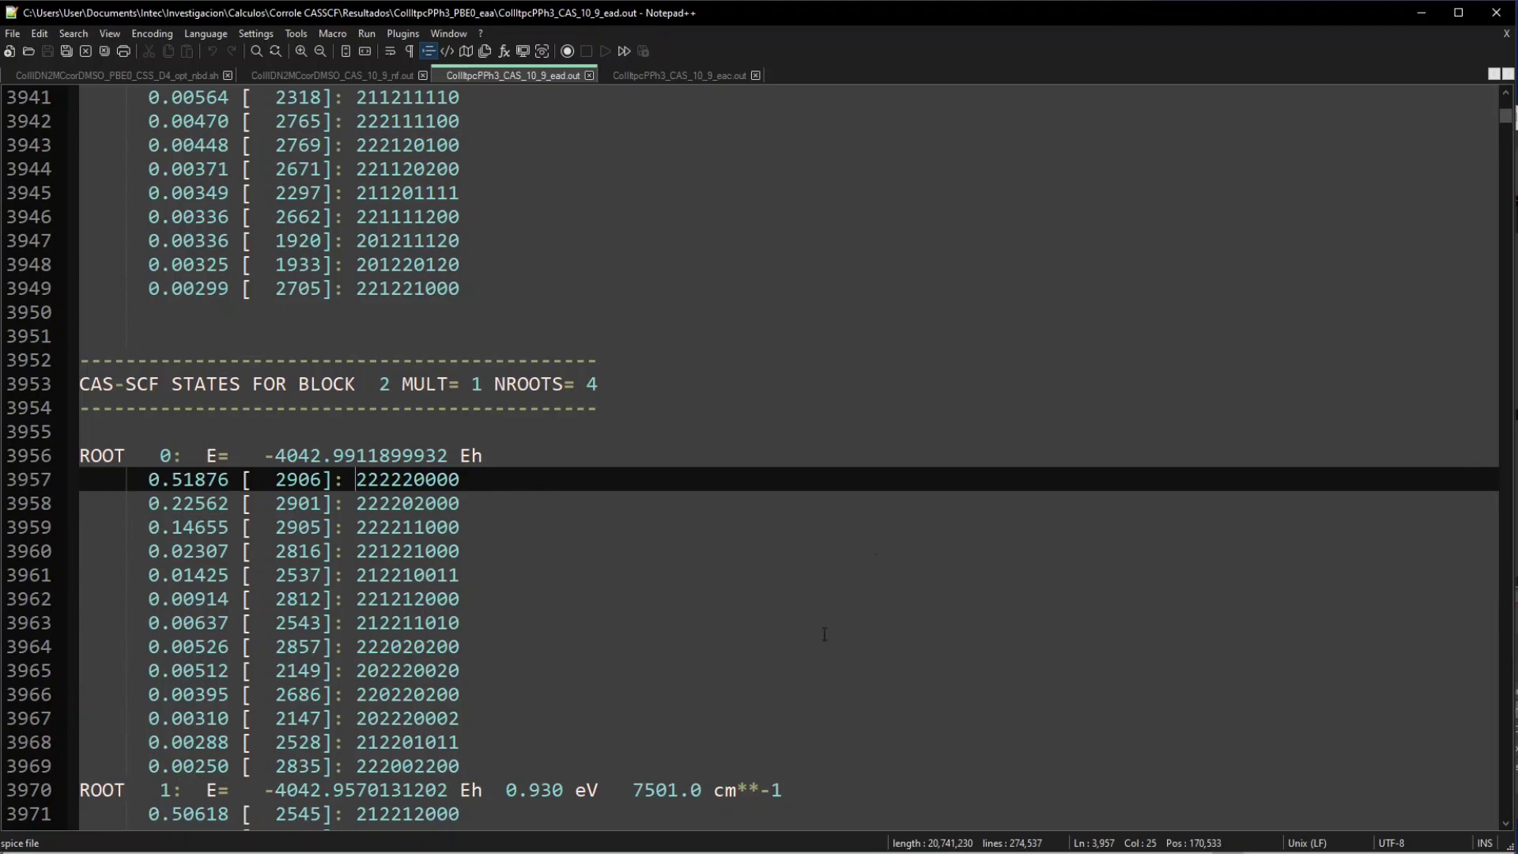
Switch to Chemcraft and open the output file CoIIItpcPPh3_CAS_10_9_ead.out
key(alt+Tab)
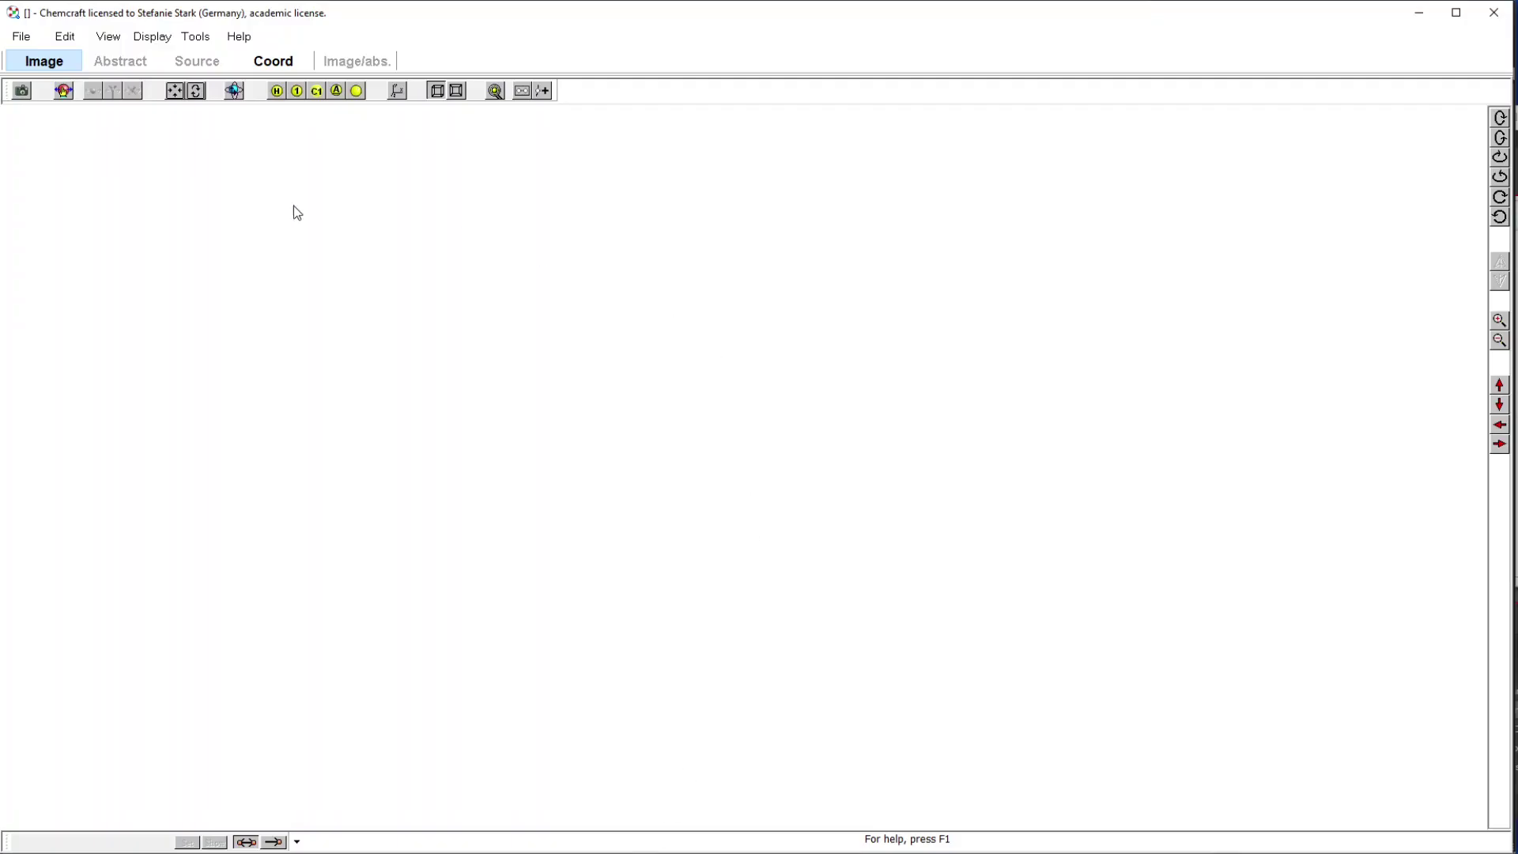
click(22, 36)
click(60, 70)
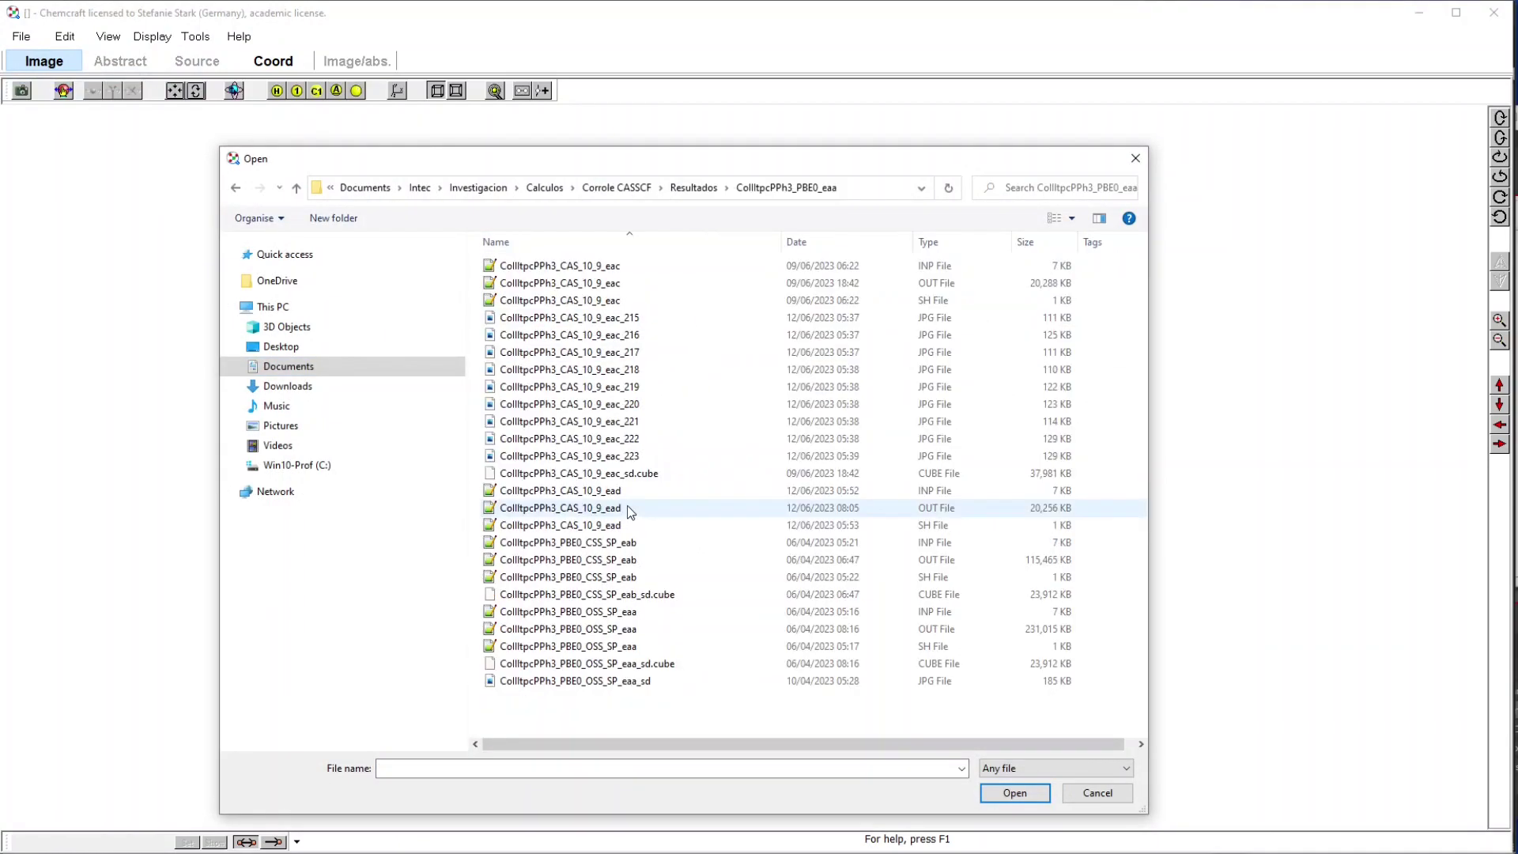
click(620, 508)
double_click(620, 508)
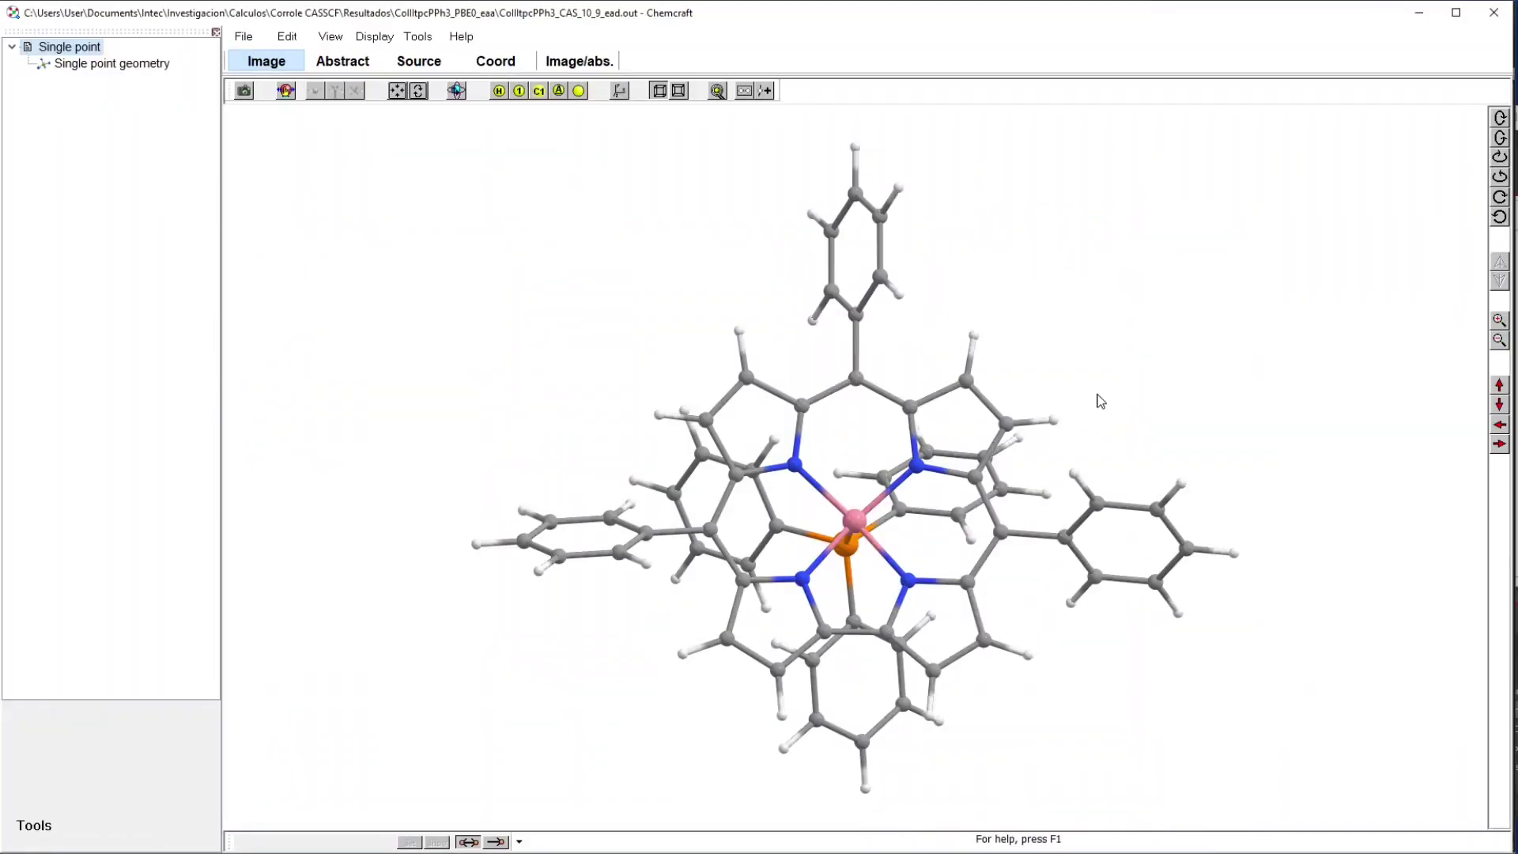
Render molecular orbitals 215 to 223 of the single point geometry
drag(1033, 430, 631, 382)
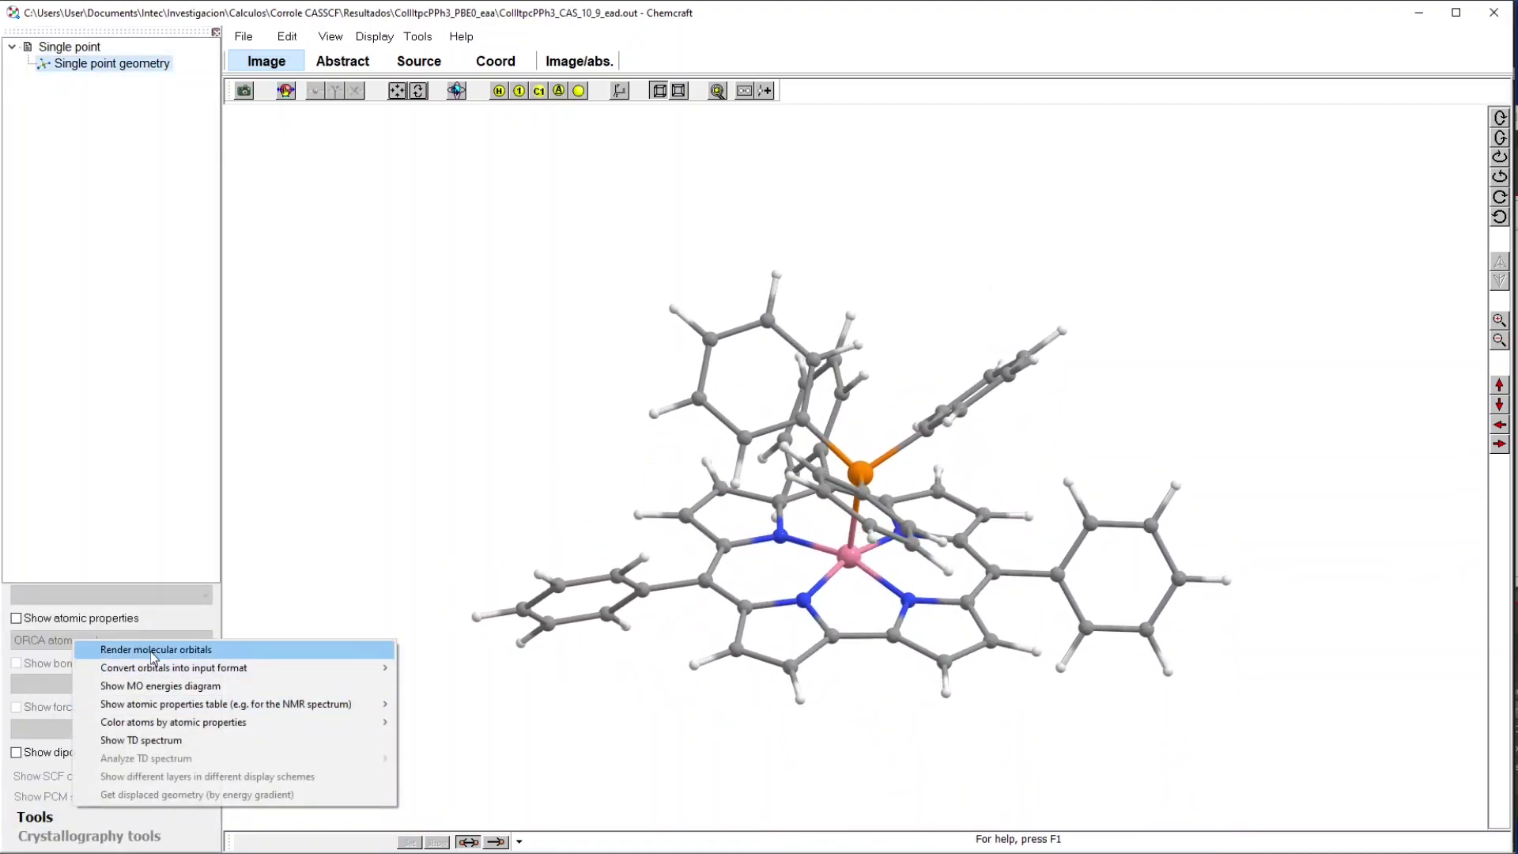
click(158, 645)
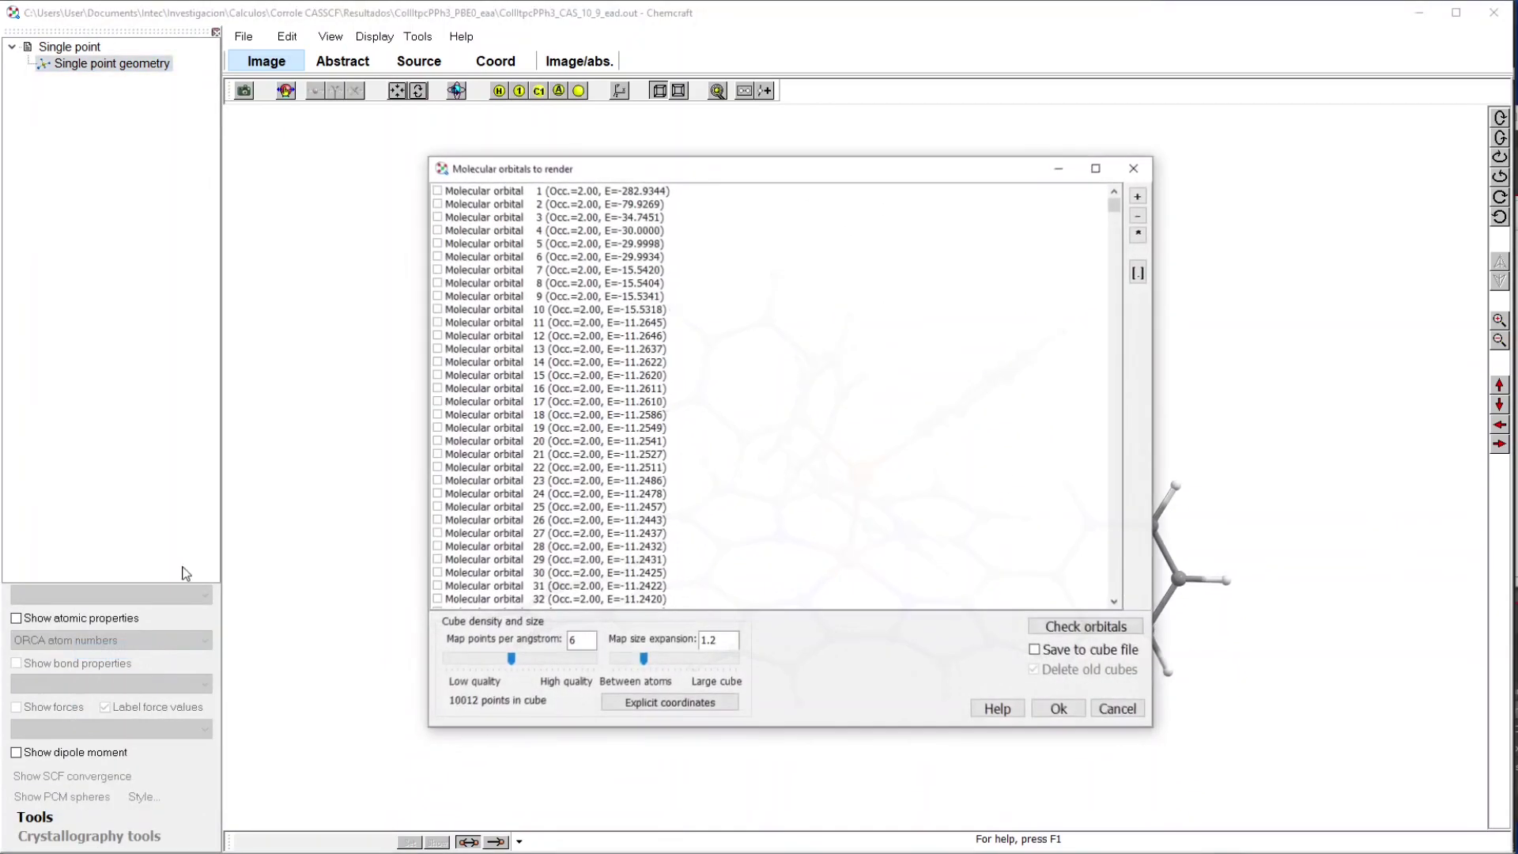
scroll(594, 411, down, 20)
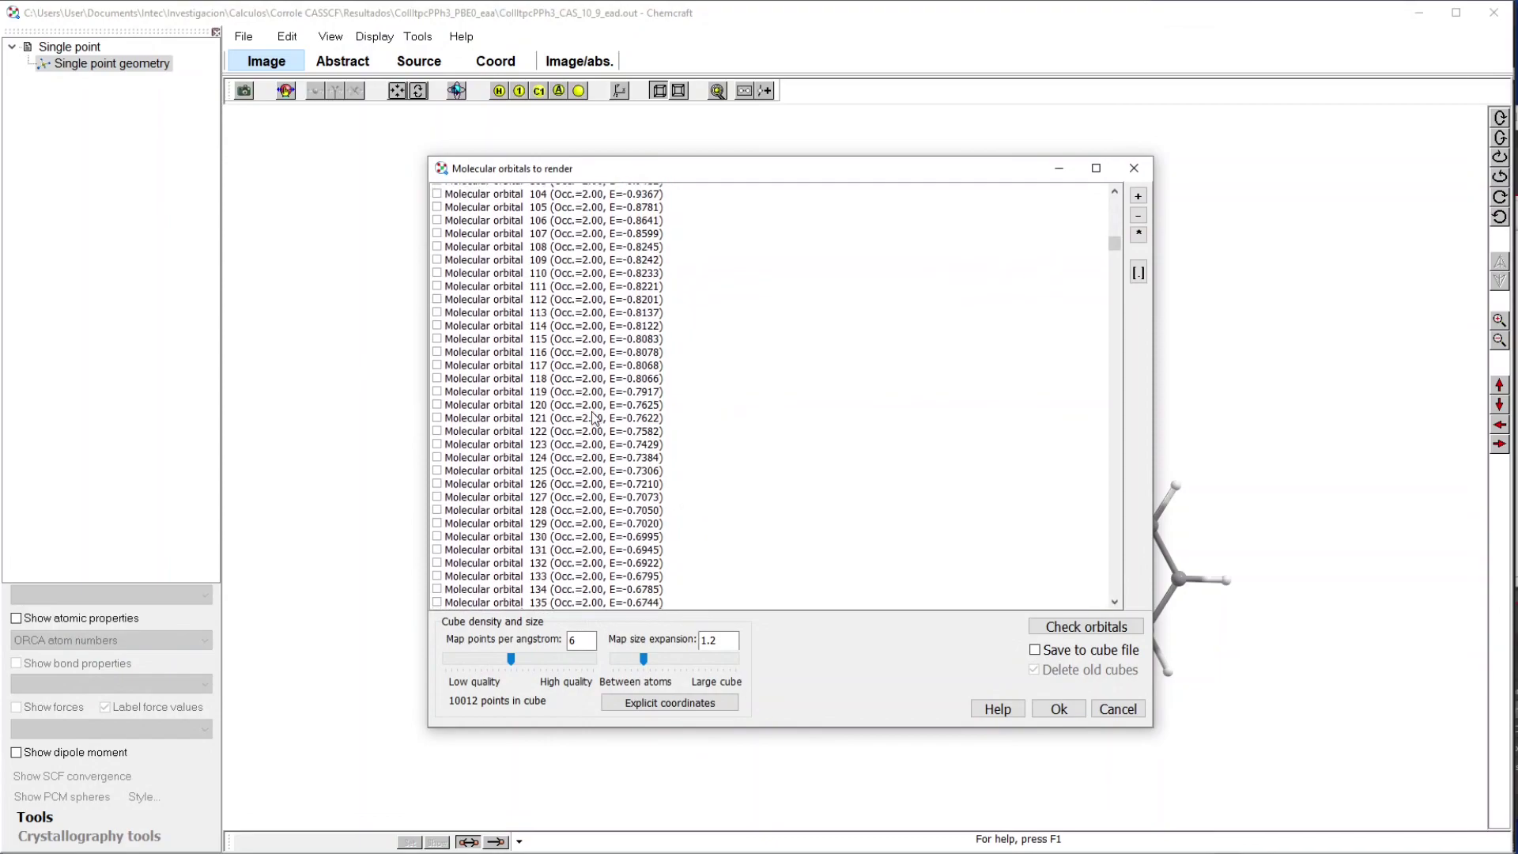
click(439, 323)
click(438, 335)
click(438, 349)
click(437, 362)
click(437, 374)
click(437, 388)
click(439, 401)
click(438, 414)
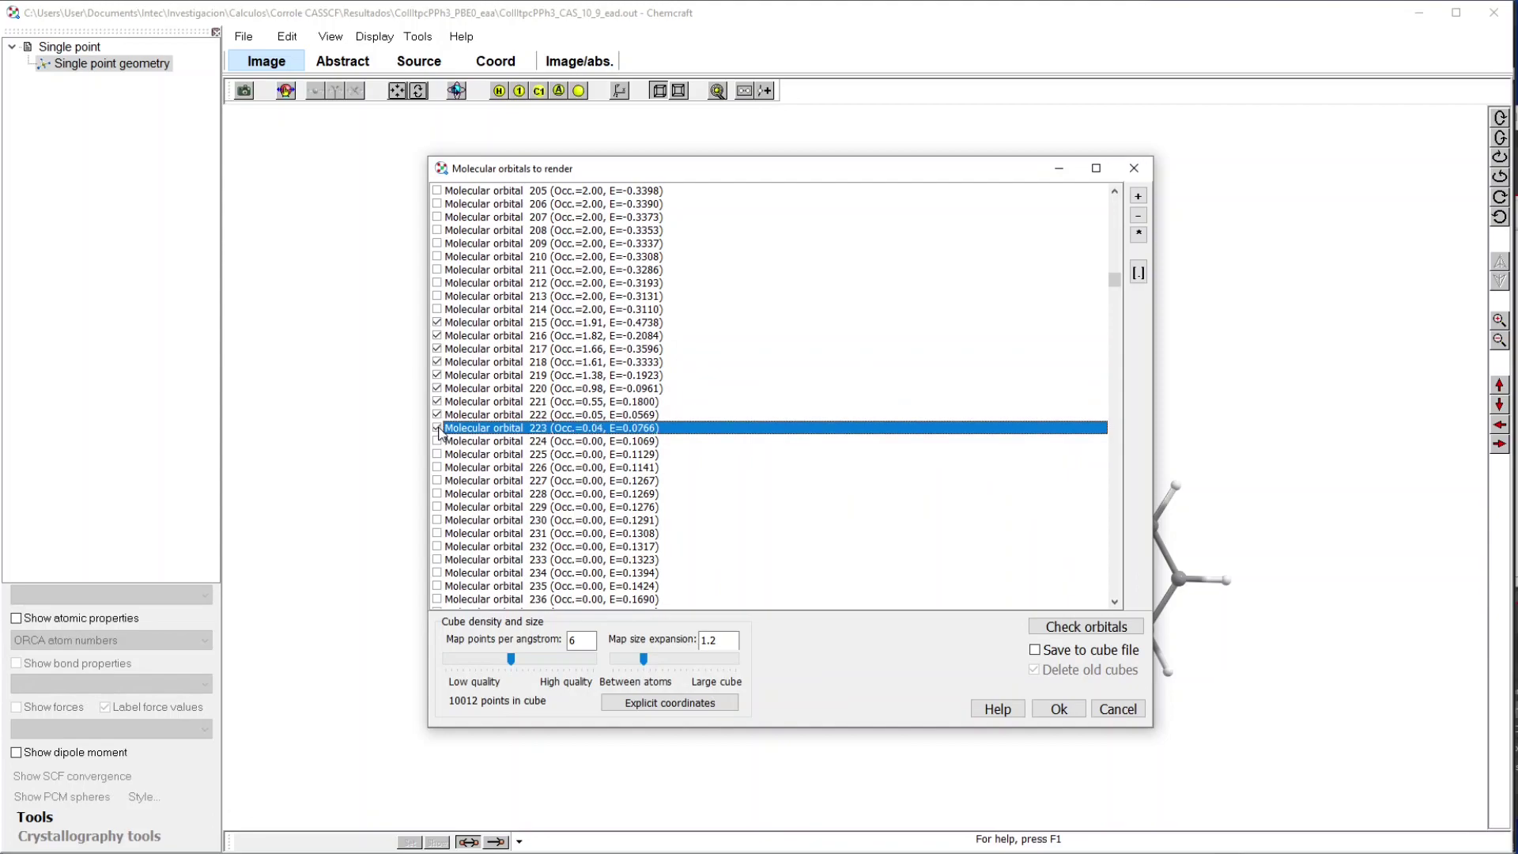
click(438, 428)
click(1059, 709)
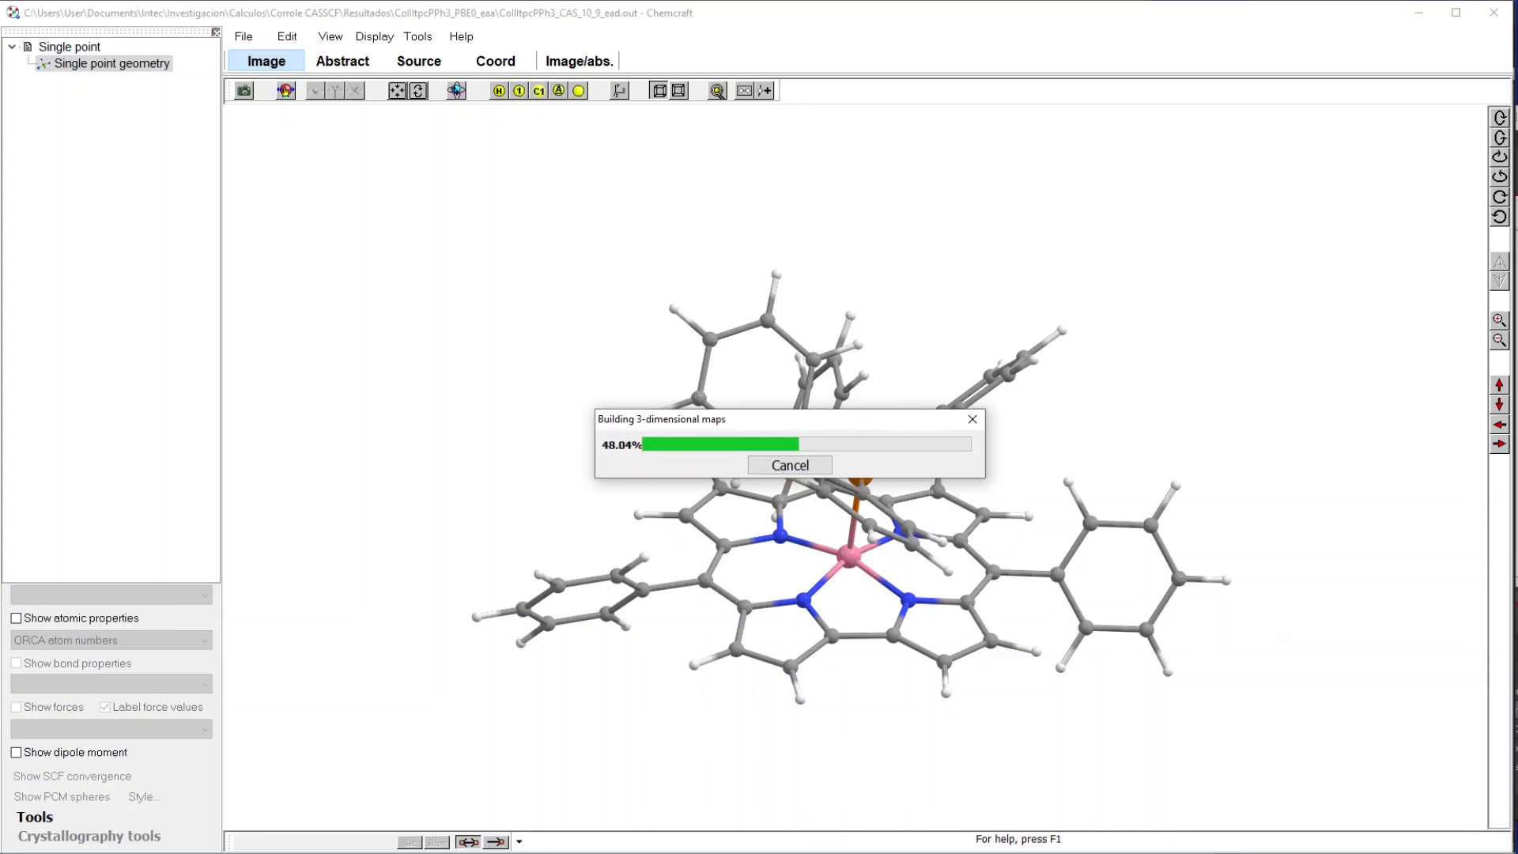
click(1351, 15)
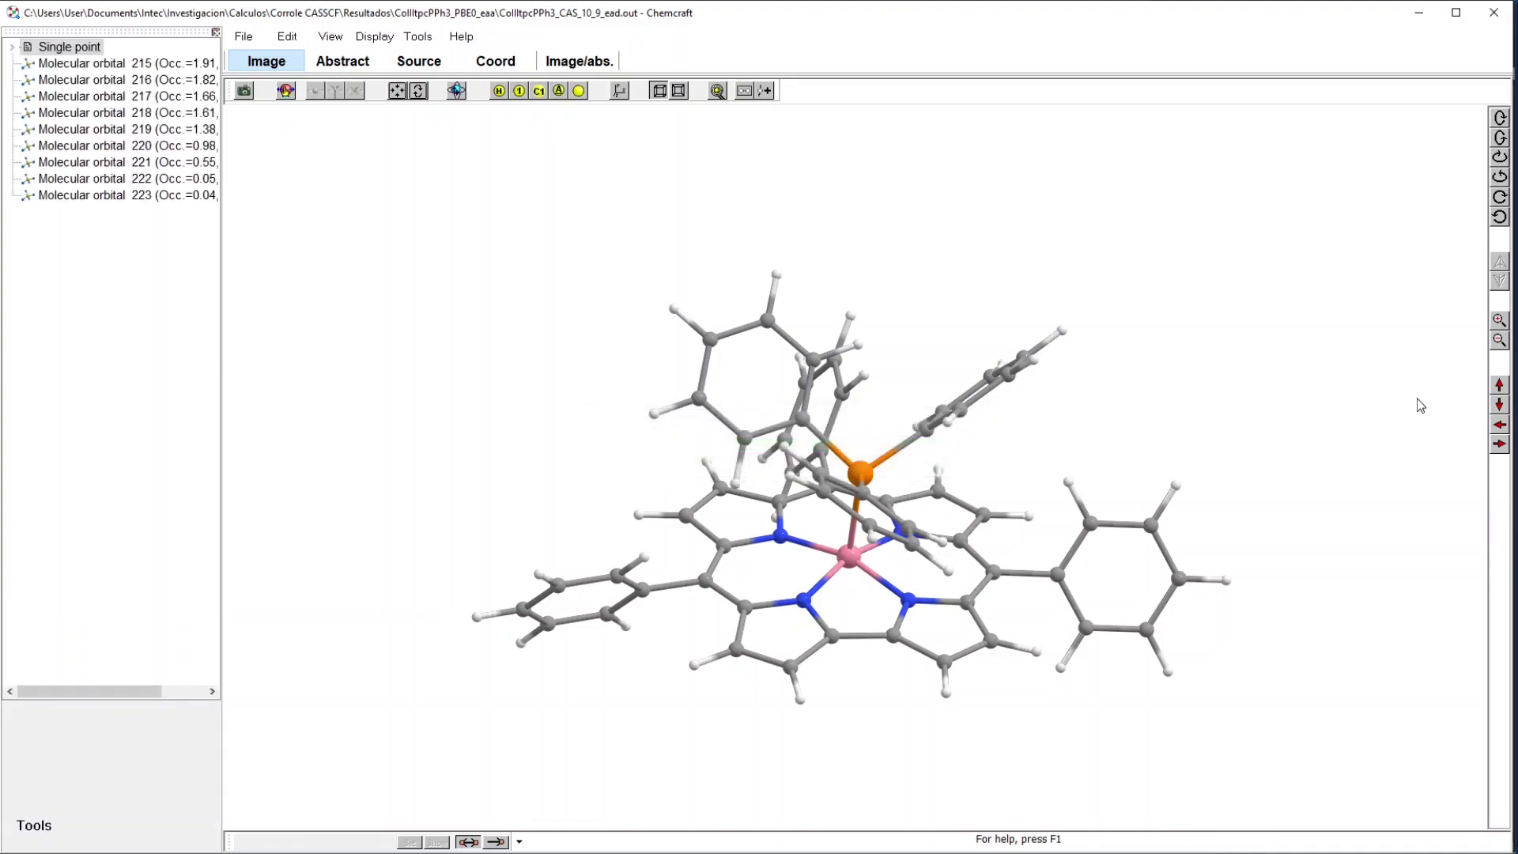
Display the both-signed isosurface of molecular orbital 215 and orient the molecule to face the macrocycle plane
drag(1076, 321, 915, 325)
click(127, 64)
drag(640, 521, 605, 525)
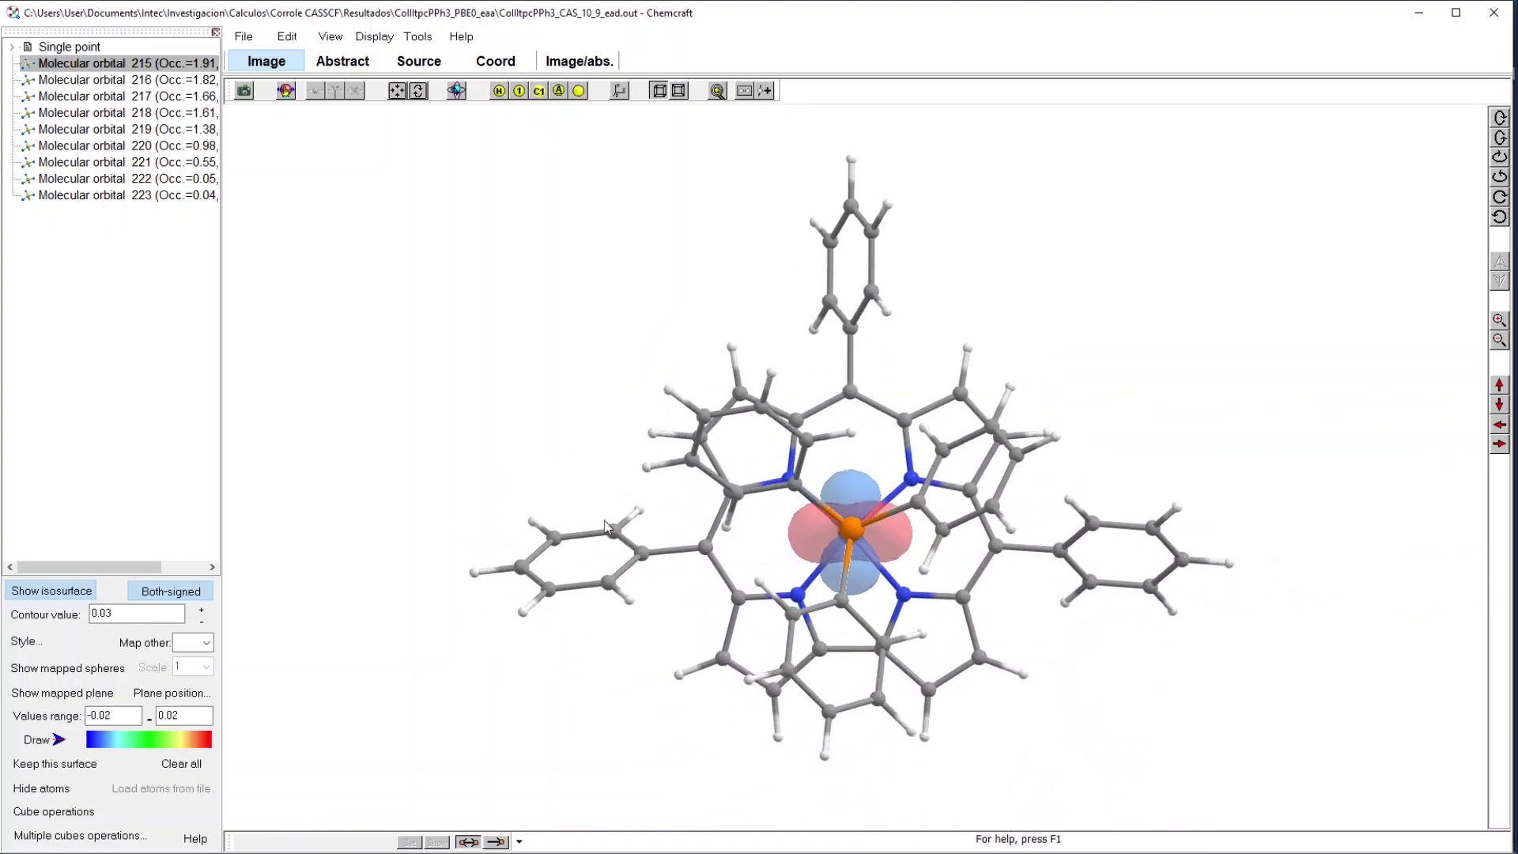
Look through the isosurfaces of molecular orbitals 216 to 223 and return to orbital 215
click(101, 79)
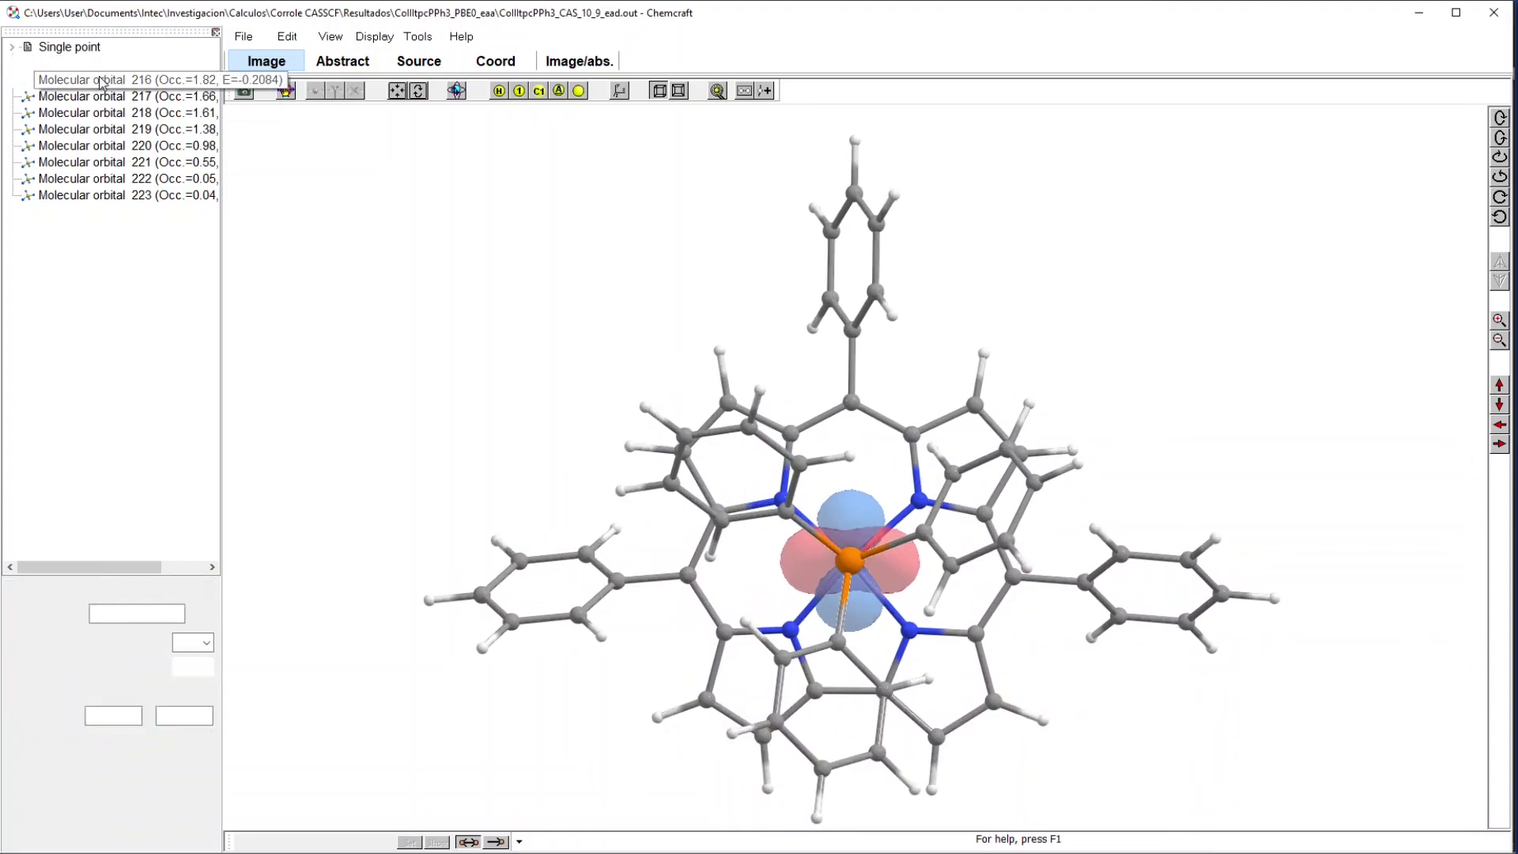
key(Down)
key(Down)
key(Down)
key(Down)
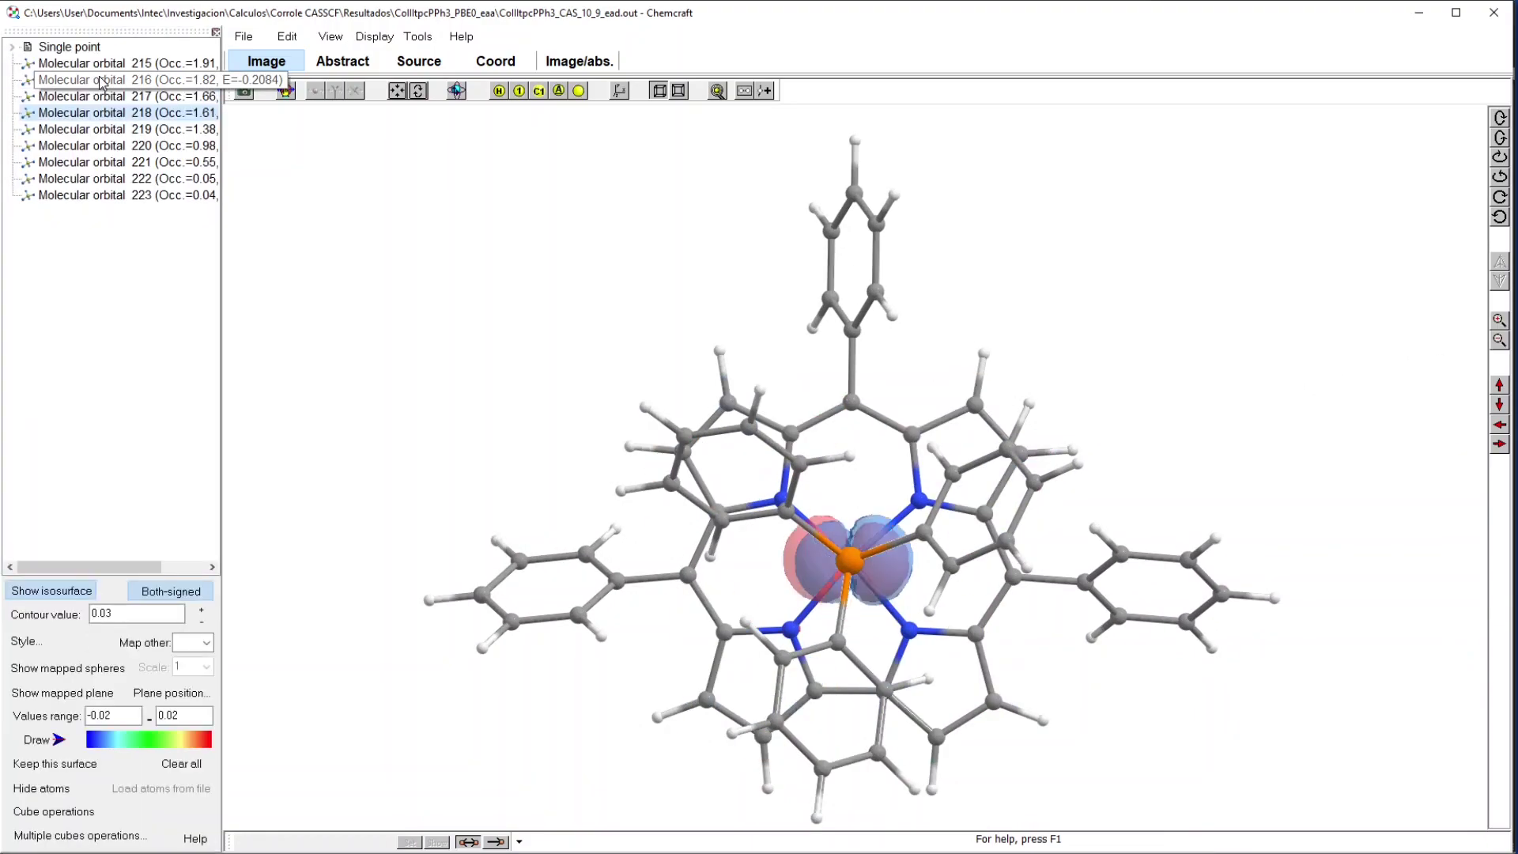
key(Down)
key(Down)
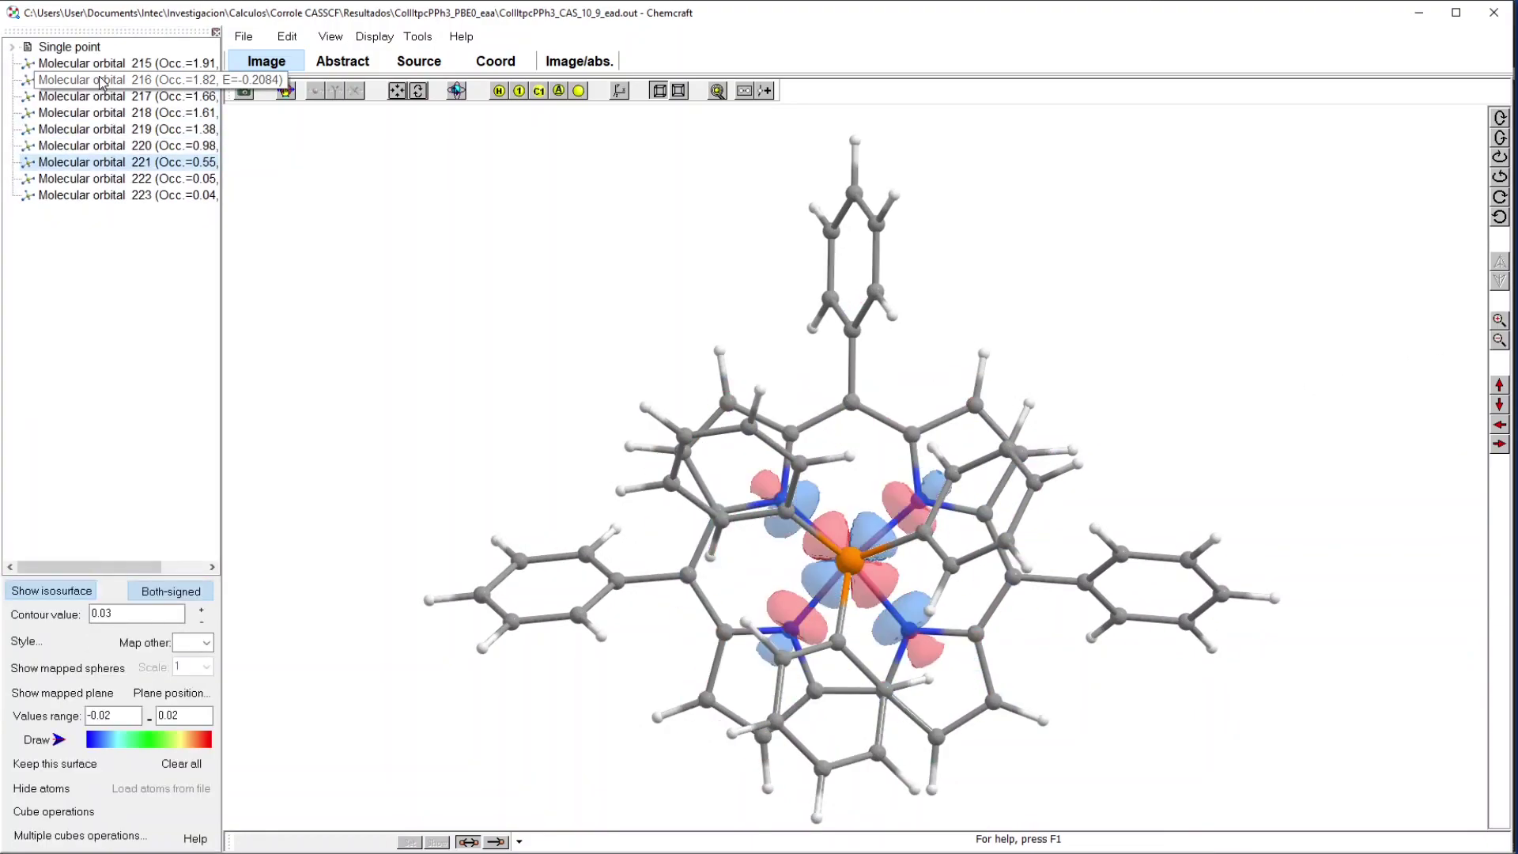
key(Down)
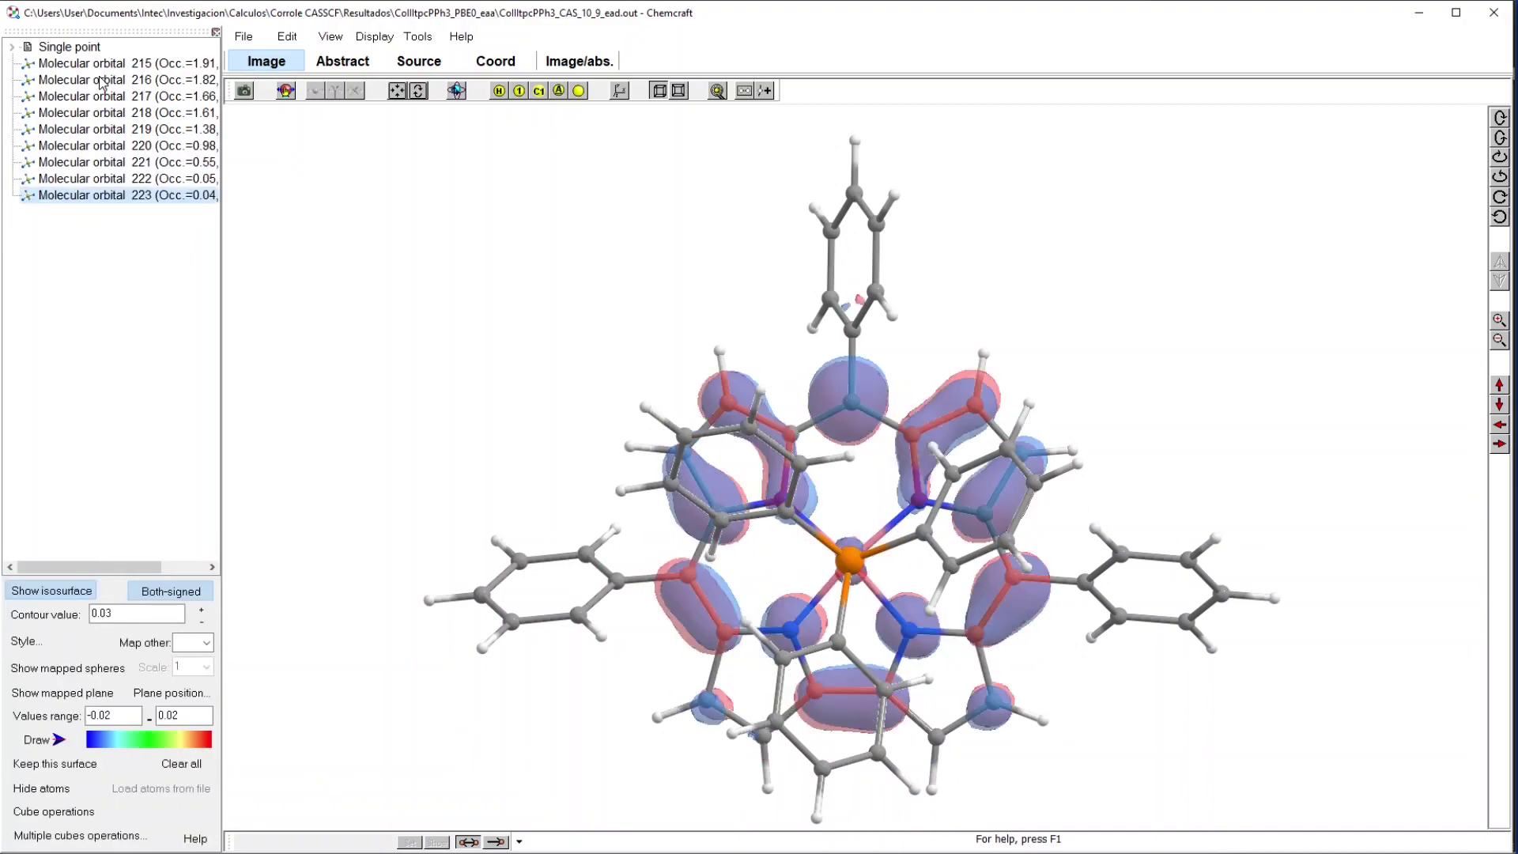
key(Up)
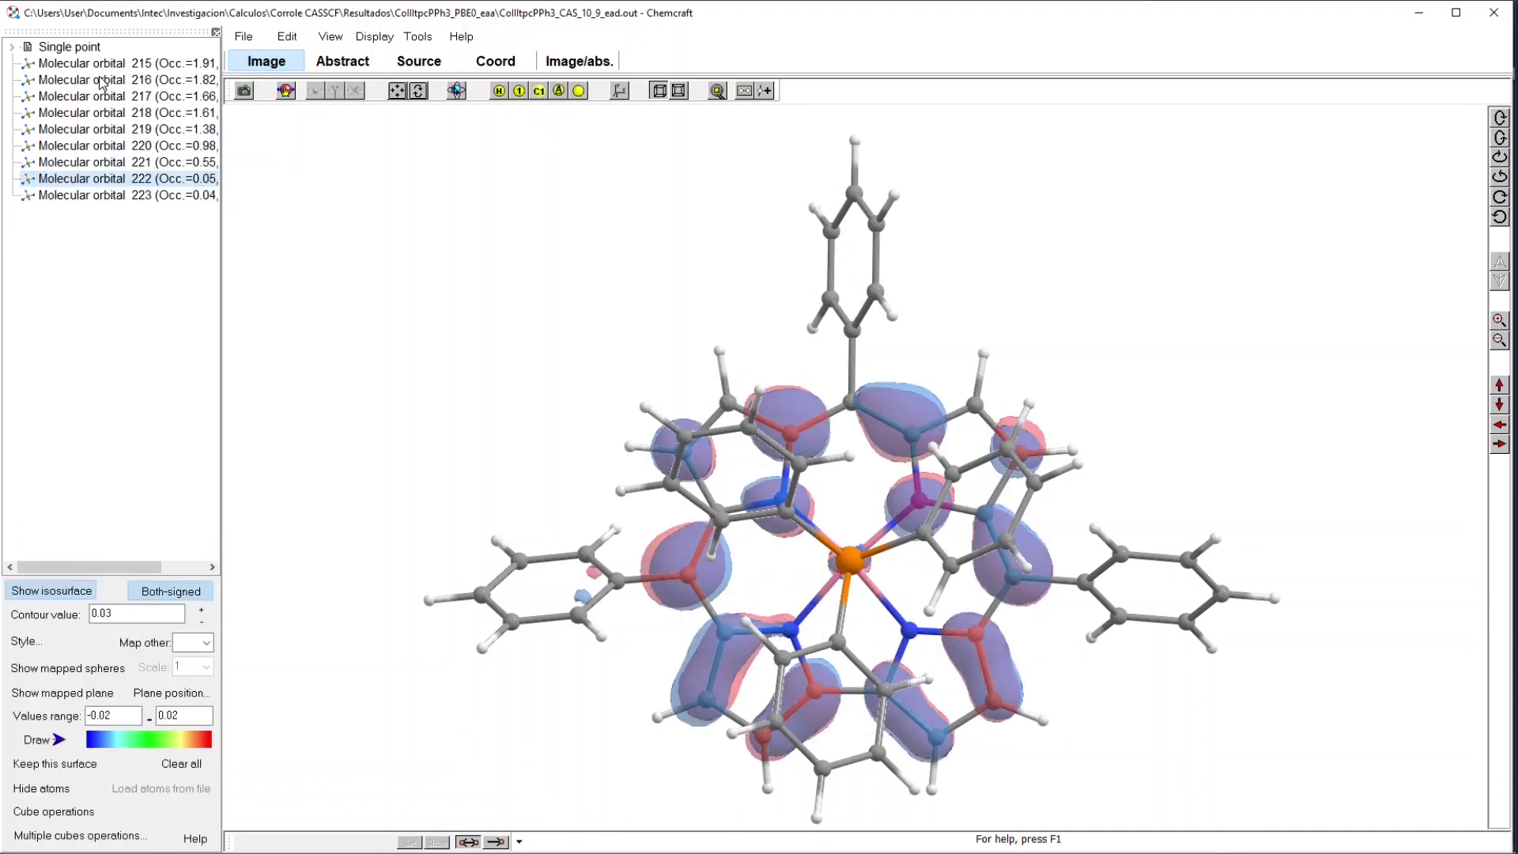
key(Up)
key(Up)
key(Up)
key(Up)
key(Up)
key(Up)
key(Up)
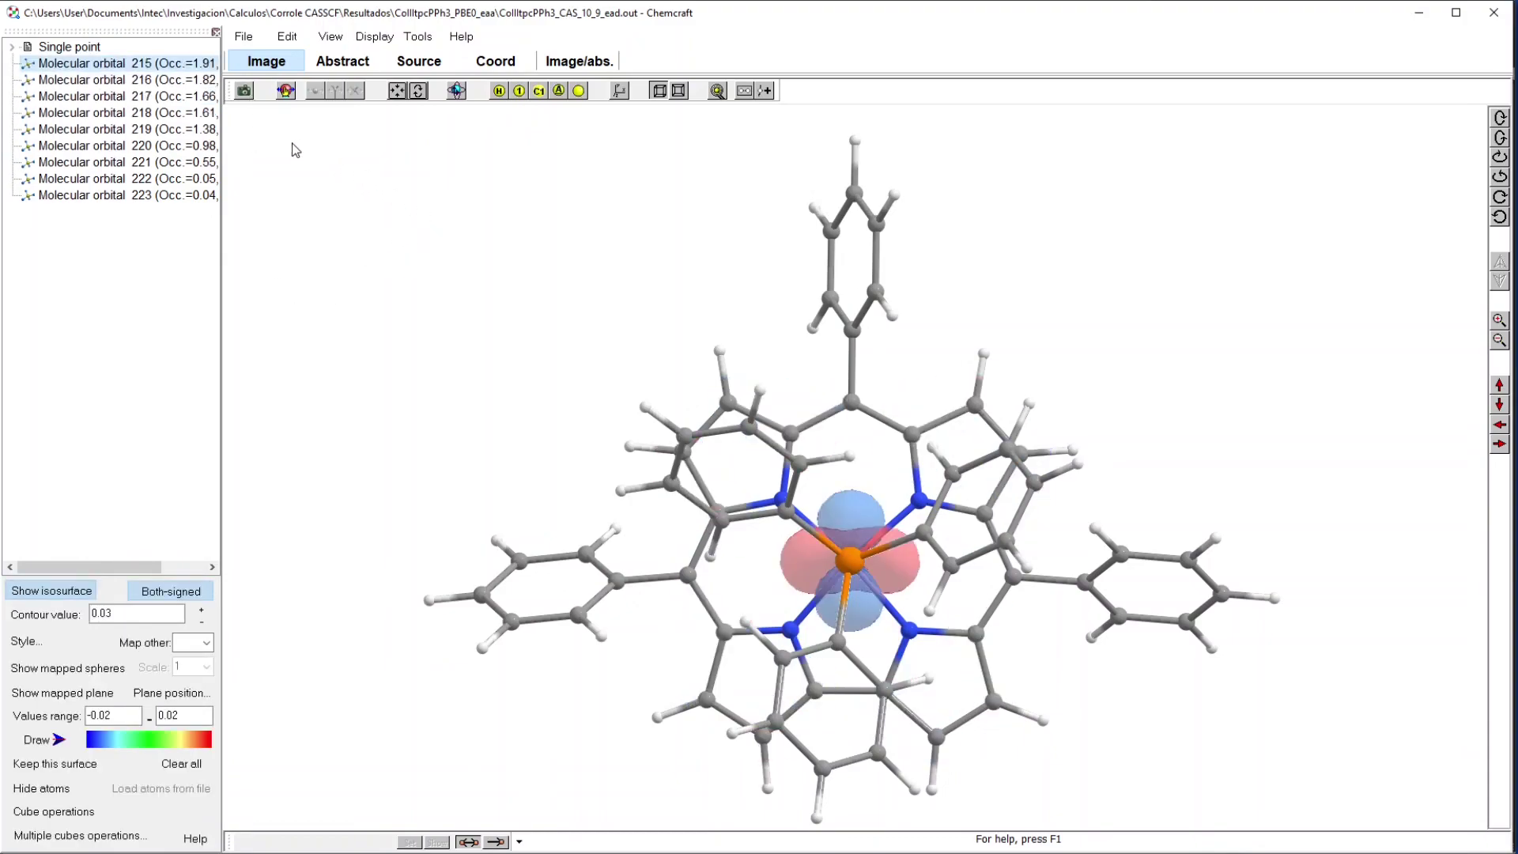
Save the orbital 215 view as a JPEG image 2000 wide, named CoIIItpcPPh3_CAS_10_9_ead_215
click(245, 37)
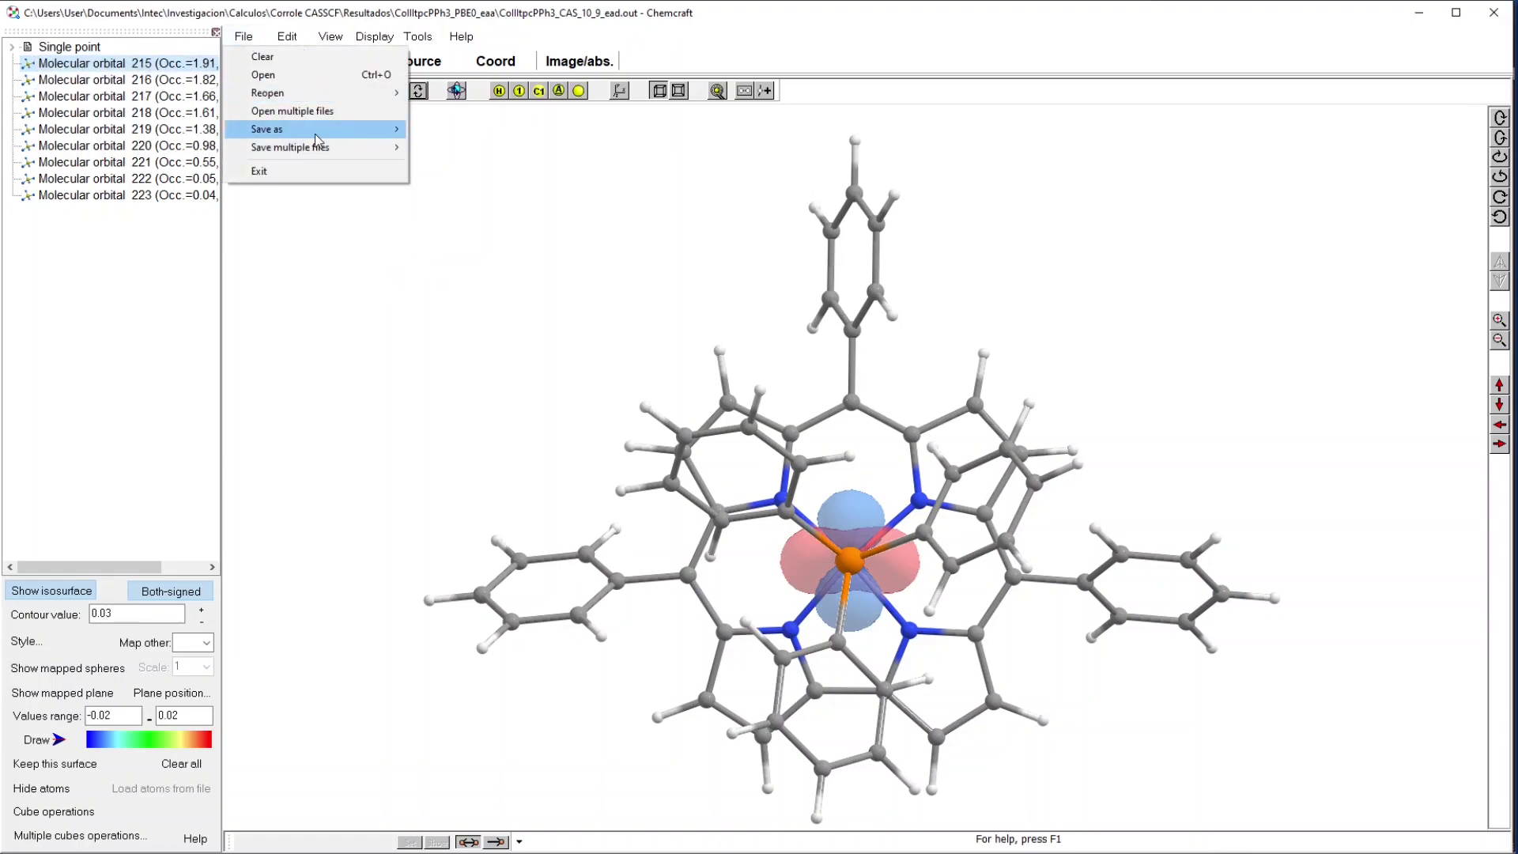
mouse_move(321, 131)
click(542, 273)
text(2000)
click(819, 362)
text(CoIIItpcPPh3_CAS_10_9_ead)
text(_215)
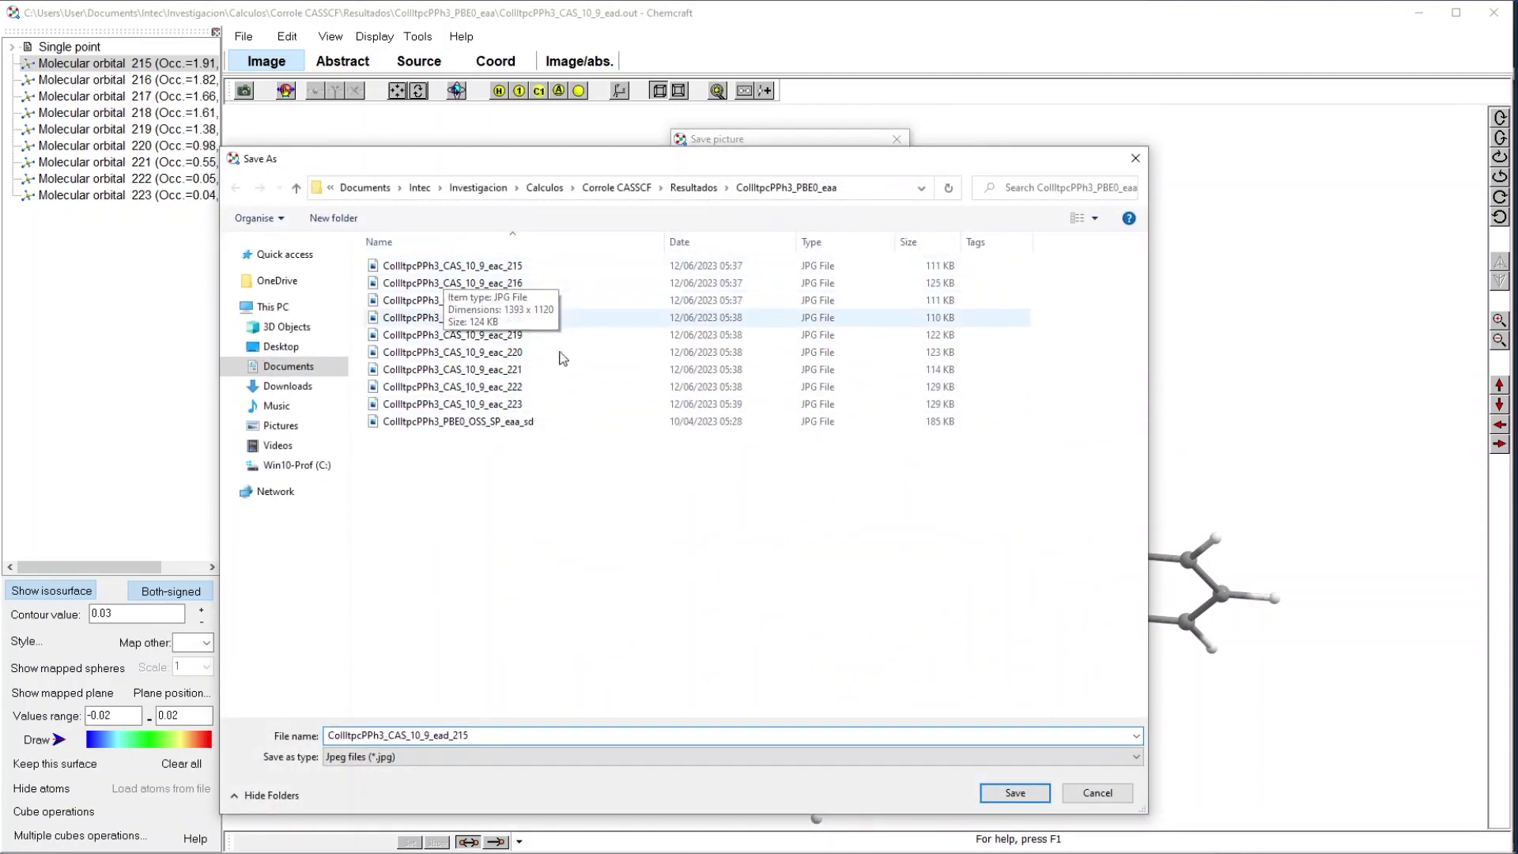
click(1031, 795)
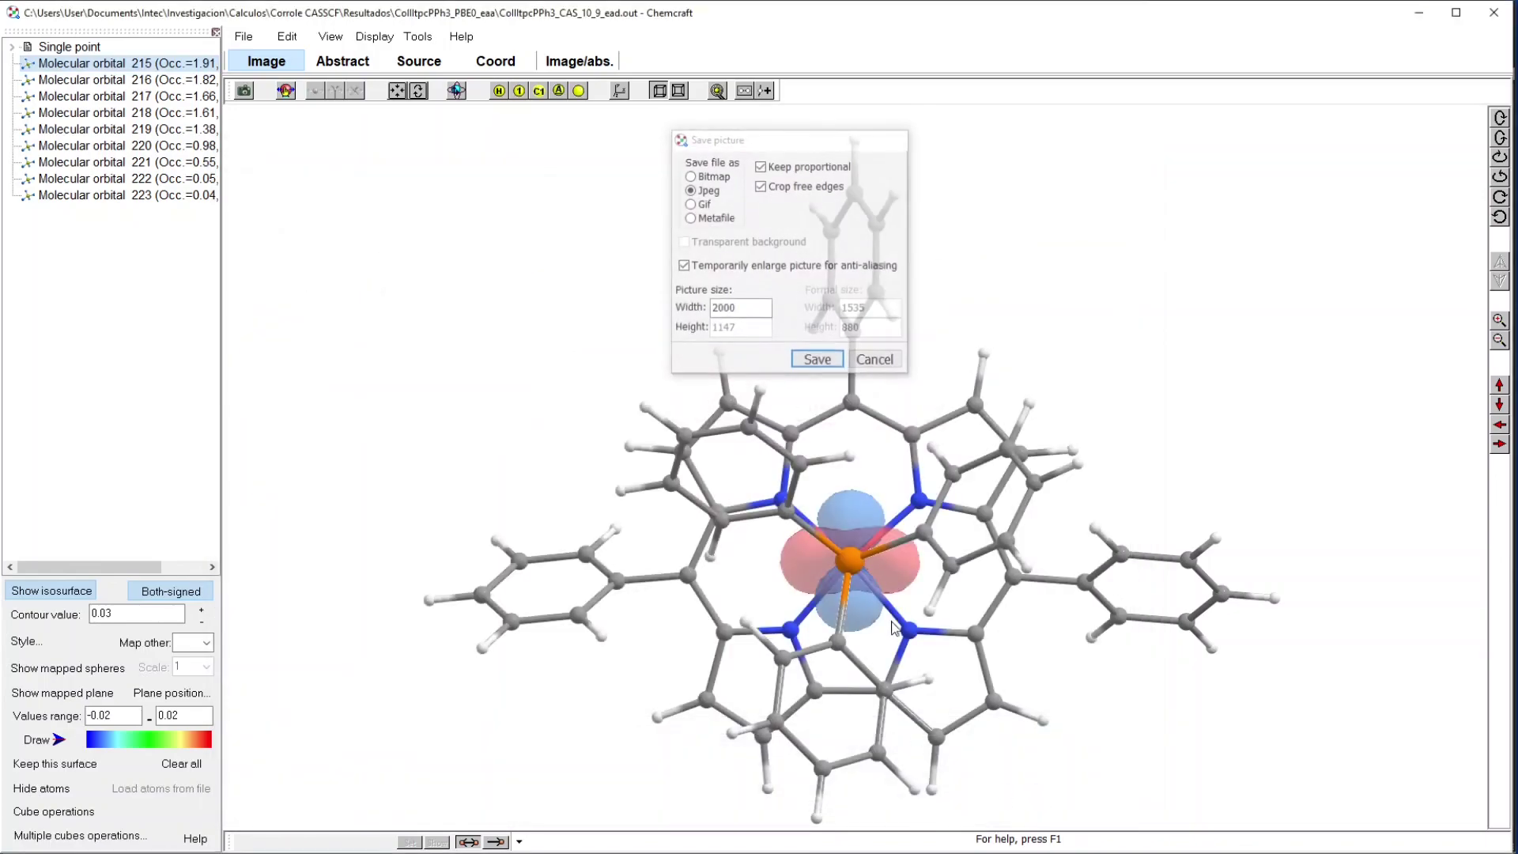
Display molecular orbital 216 and save it as a JPEG image 2000 wide, named CoIIItpcPPh3_CAS_10_9_ead_216
click(115, 79)
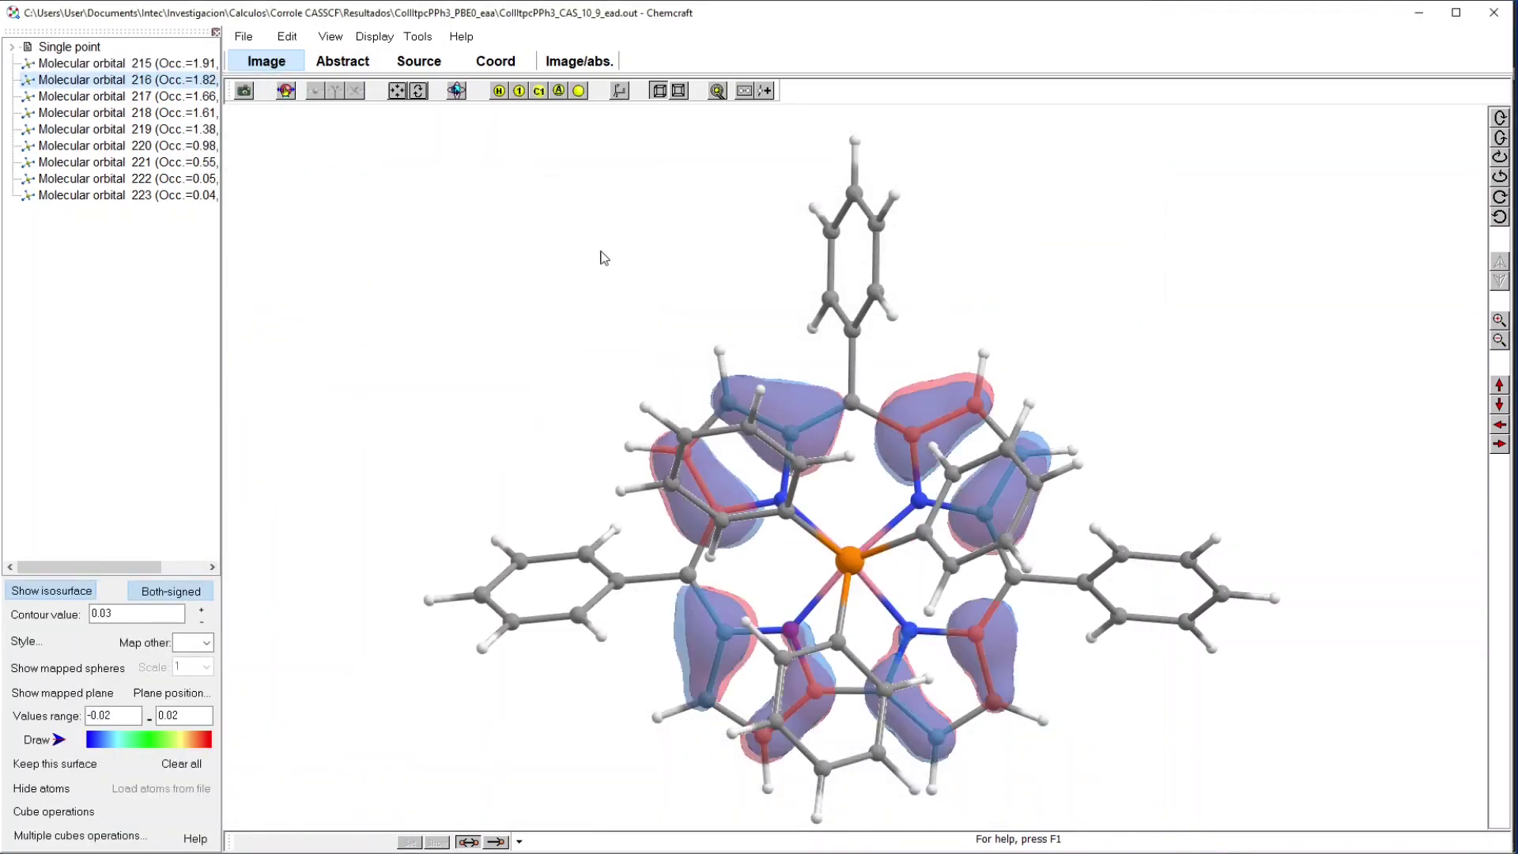
click(244, 36)
mouse_move(281, 129)
click(452, 274)
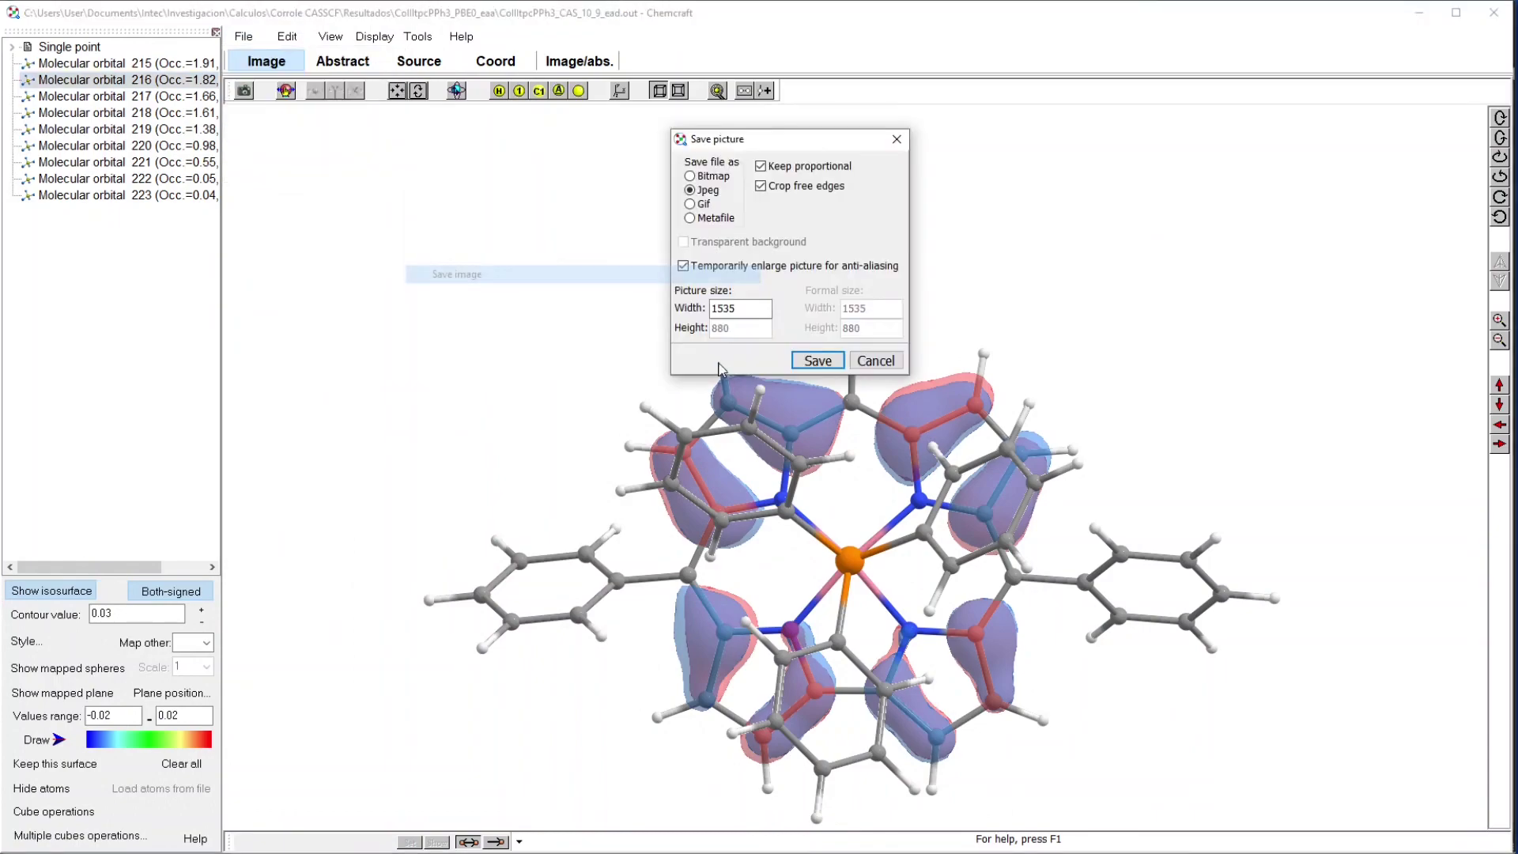
drag(754, 307, 661, 308)
text(2000)
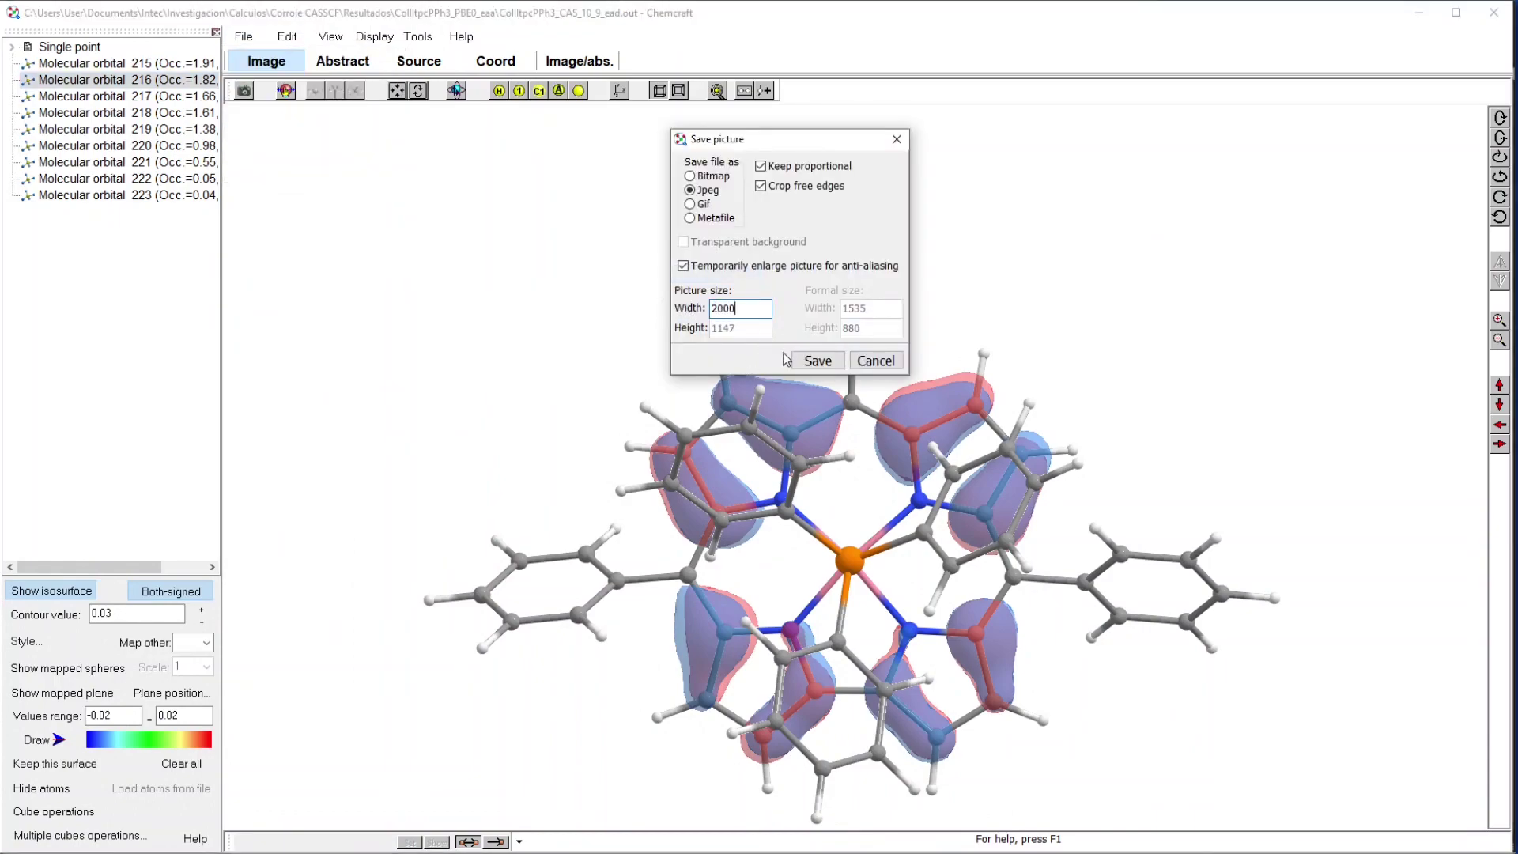
click(809, 364)
text(CoIIItpcPPh3_CAS_10_9_ead_)
text(216)
key(Return)
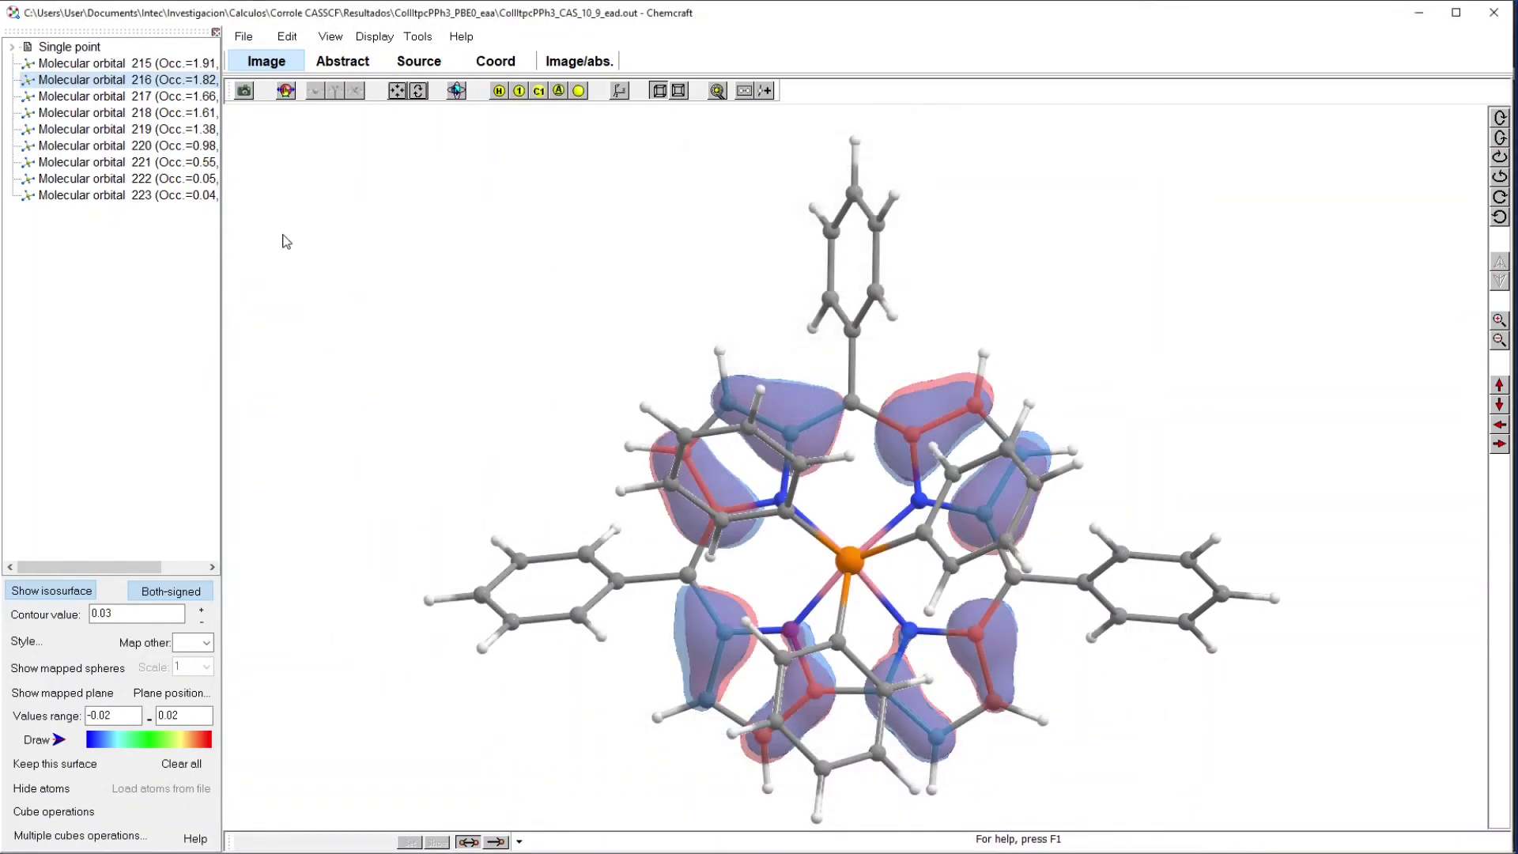
Display molecular orbital 217 and save it as a JPEG image 2000 wide, named CoIIItpcPPh3_CAS_10_9_ead_217
click(171, 96)
click(244, 36)
mouse_move(299, 129)
click(452, 274)
drag(754, 308, 604, 308)
text(2000)
click(811, 361)
key(Return)
Display molecular orbital 218 and save it as a JPEG image 2000 wide, named CoIIItpcPPh3_CAS_10_9_ead_218
click(172, 112)
click(242, 37)
click(453, 274)
text(2000)
click(800, 361)
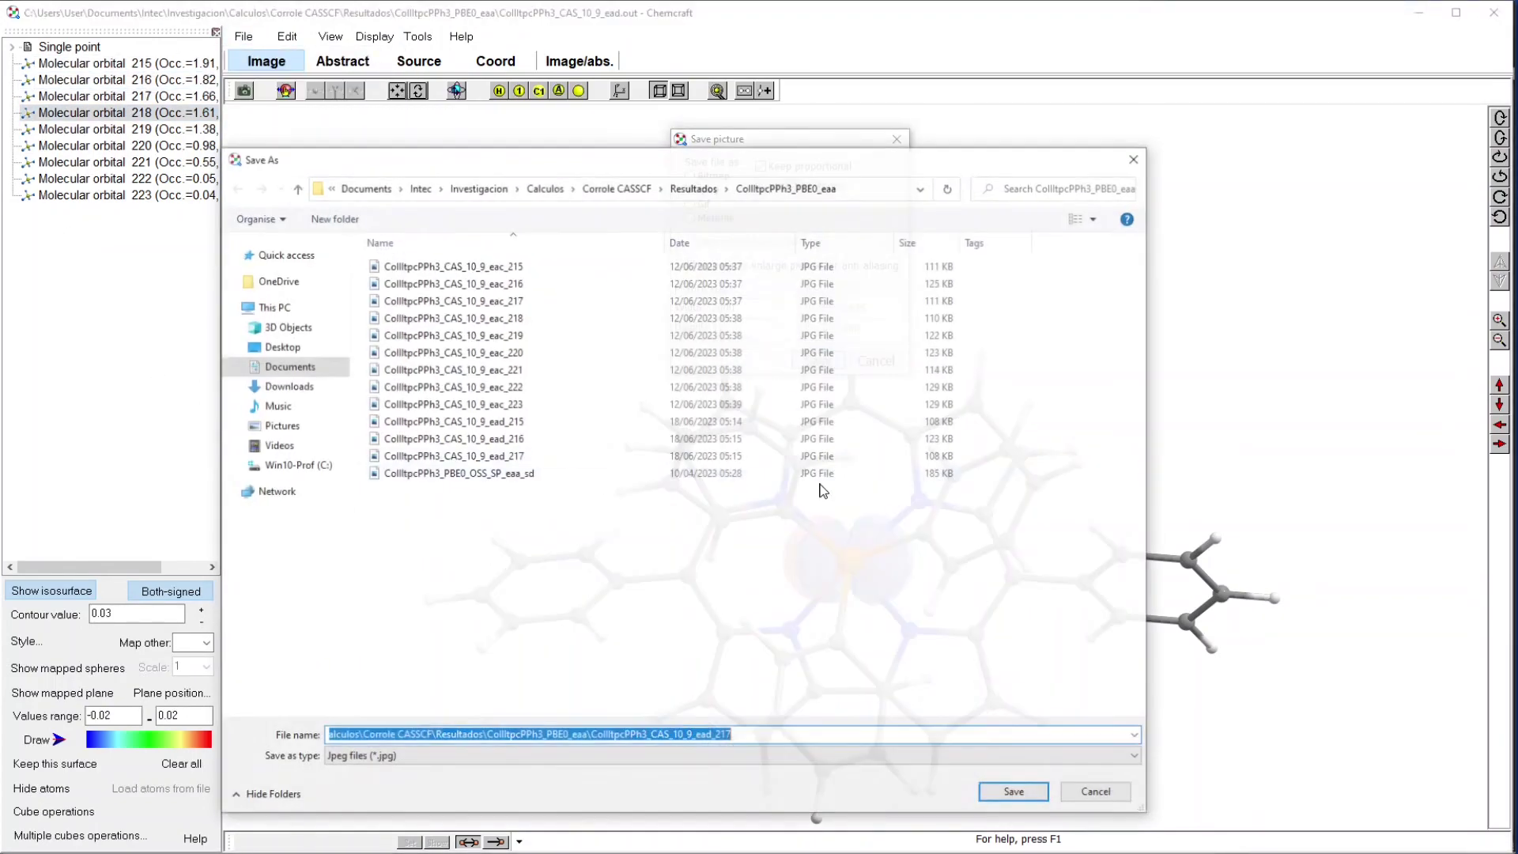
text(CoIIItpcPPh3_CAS_10_9_ead_218)
key(Return)
Display molecular orbital 219 and save it as a JPEG image named CoIIItpcPPh3_CAS_10_9_ead_219
click(158, 129)
click(244, 36)
click(542, 271)
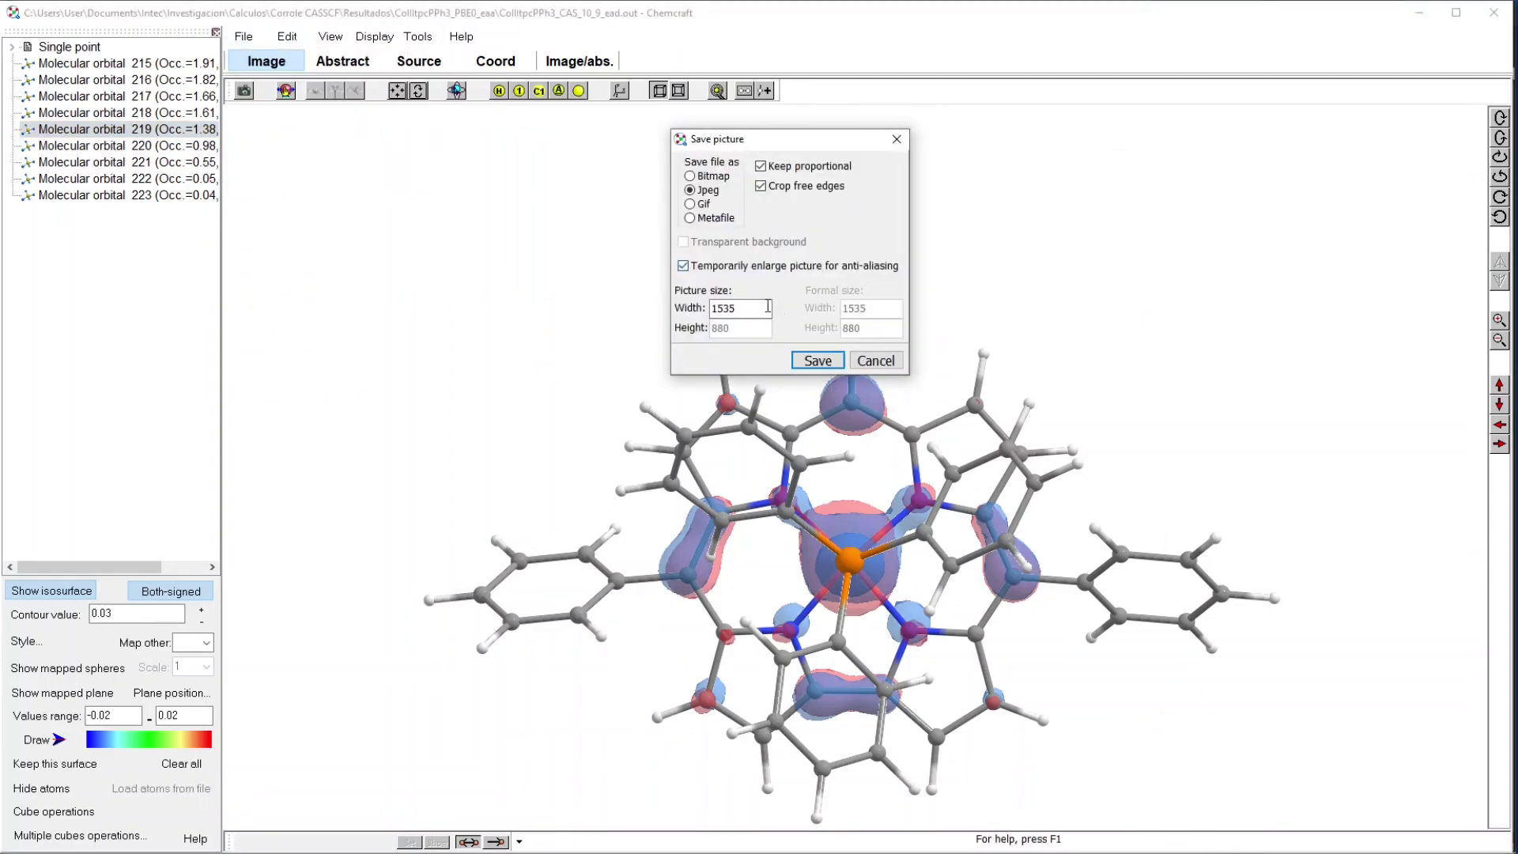
click(818, 361)
key(Return)
Display molecular orbital 220 and save it as a JPEG image 2000 wide, named CoIIItpcPPh3_CAS_10_9_ead_220
click(158, 146)
click(243, 37)
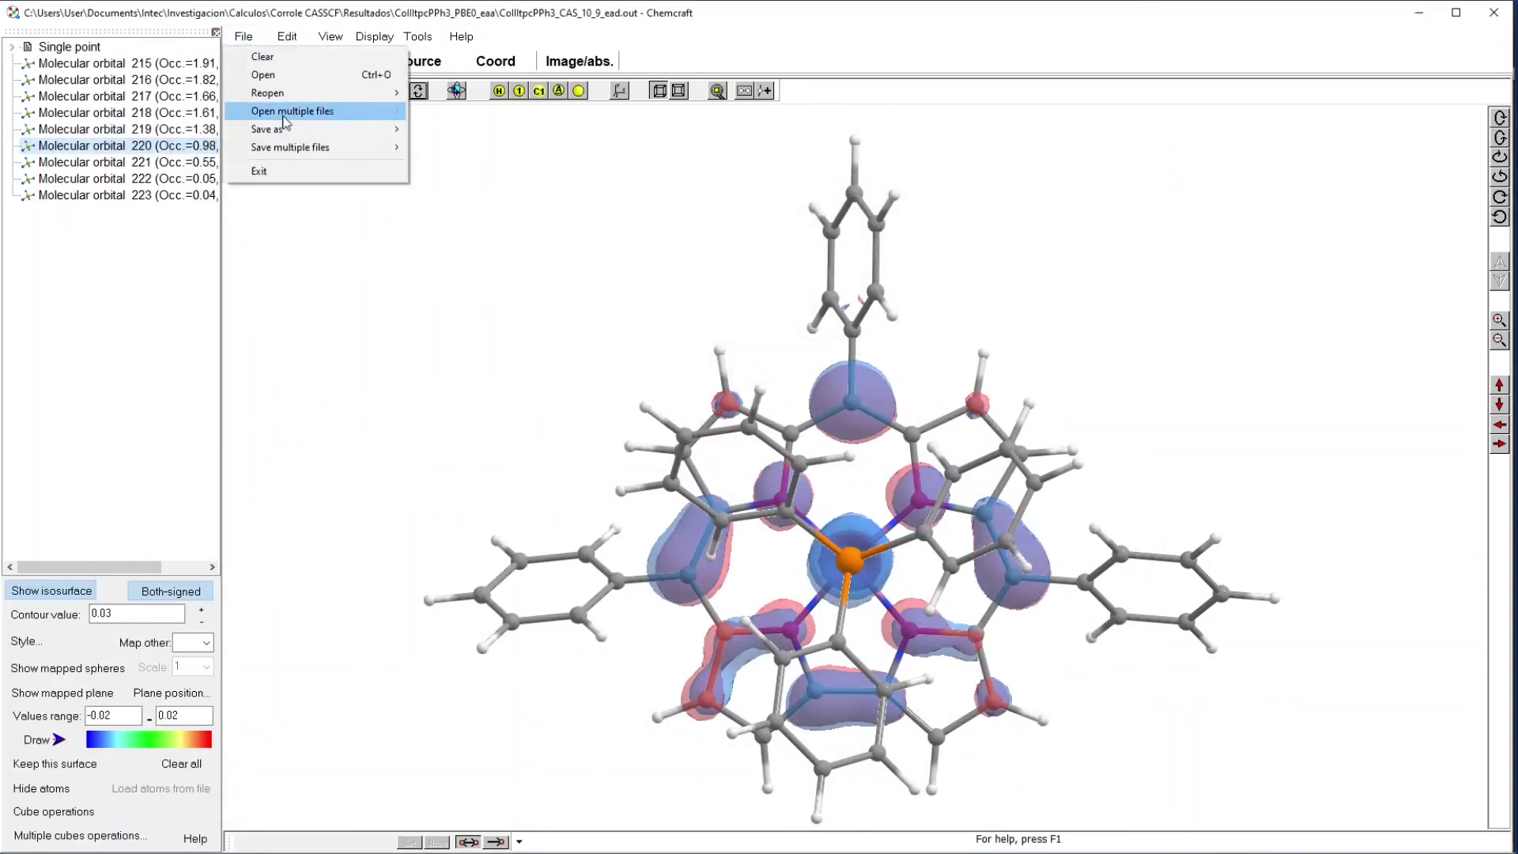
mouse_move(289, 130)
click(490, 273)
drag(743, 309, 672, 309)
text(2000)
click(817, 360)
text(CoIIItpcPPh3_CAS_10_9_ead_215)
key(BackSpace)
key(BackSpace)
text(20)
key(Return)
Display molecular orbital 221 and save it as a JPEG image 2000 wide, named CoIIItpcPPh3_CAS_10_9_ead_221
click(158, 162)
click(244, 37)
click(543, 271)
click(817, 361)
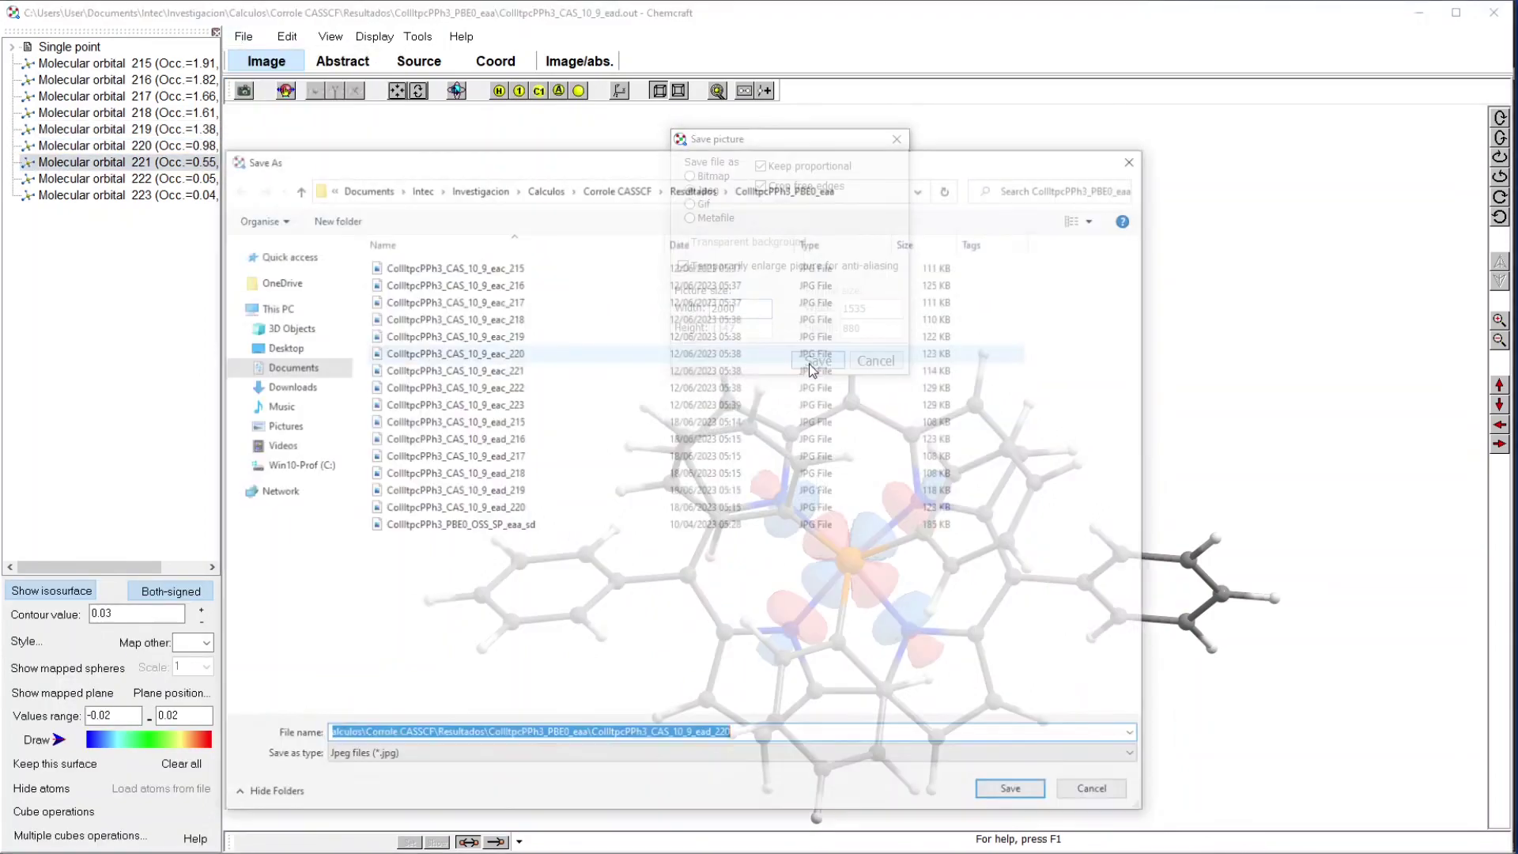
text(CoIIItpcPPh3_CAS_10_9_ead_221)
key(Return)
Display molecular orbital 222 and save it as a JPEG image named CoIIItpcPPh3_CAS_10_9_ead_222
click(158, 178)
click(244, 36)
click(553, 272)
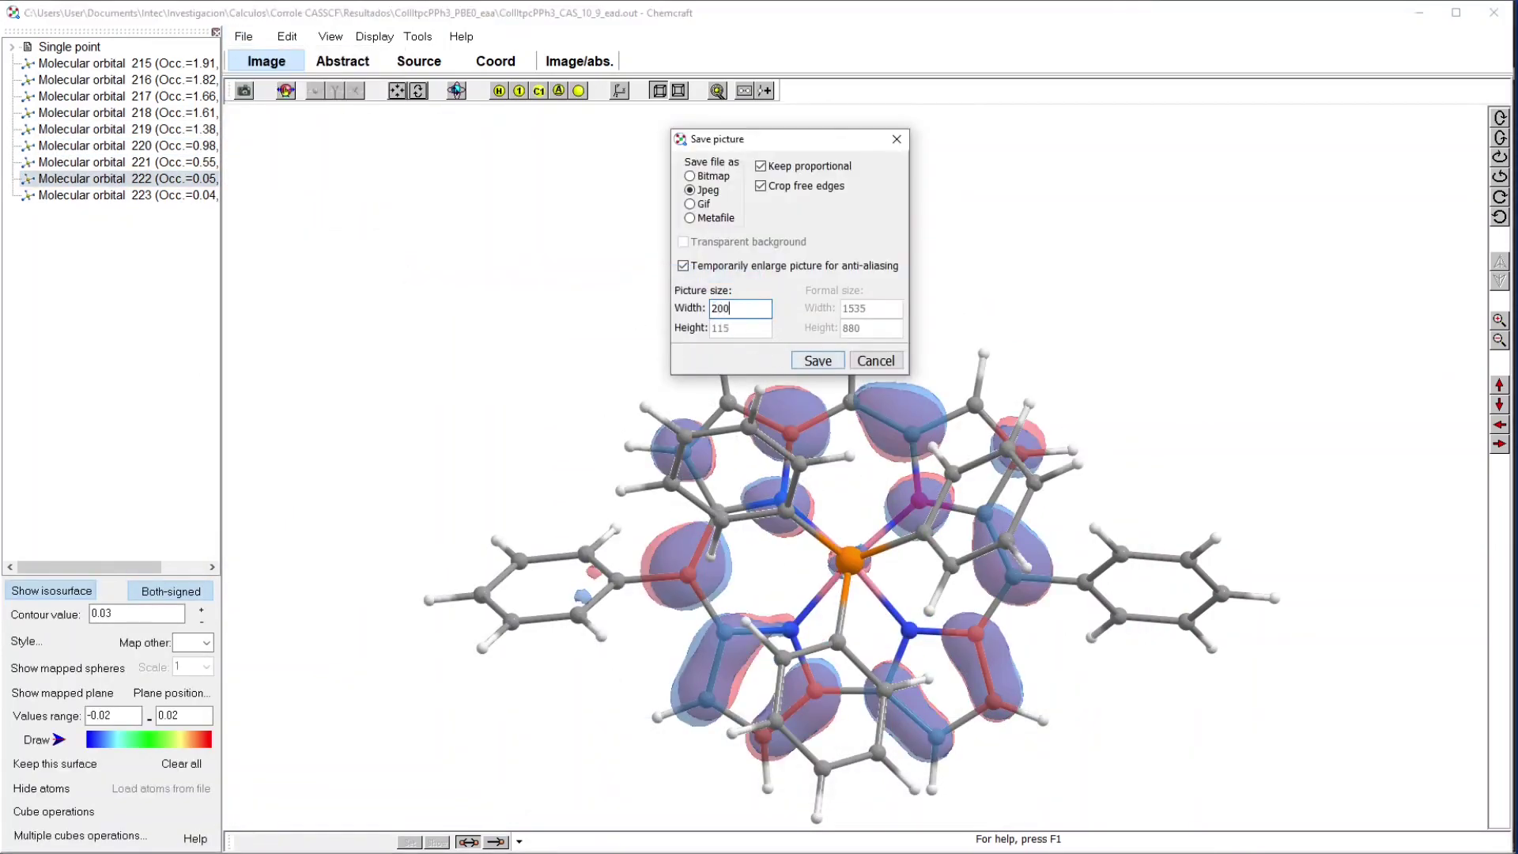
click(817, 360)
text(CoIIItpcPPh3_CAS_10_9_ead_2220)
key(Return)
Display molecular orbital 223 and save it as a JPEG image named CoIIItpcPPh3_CAS_10_9_ead_223
click(158, 195)
click(244, 36)
mouse_move(332, 129)
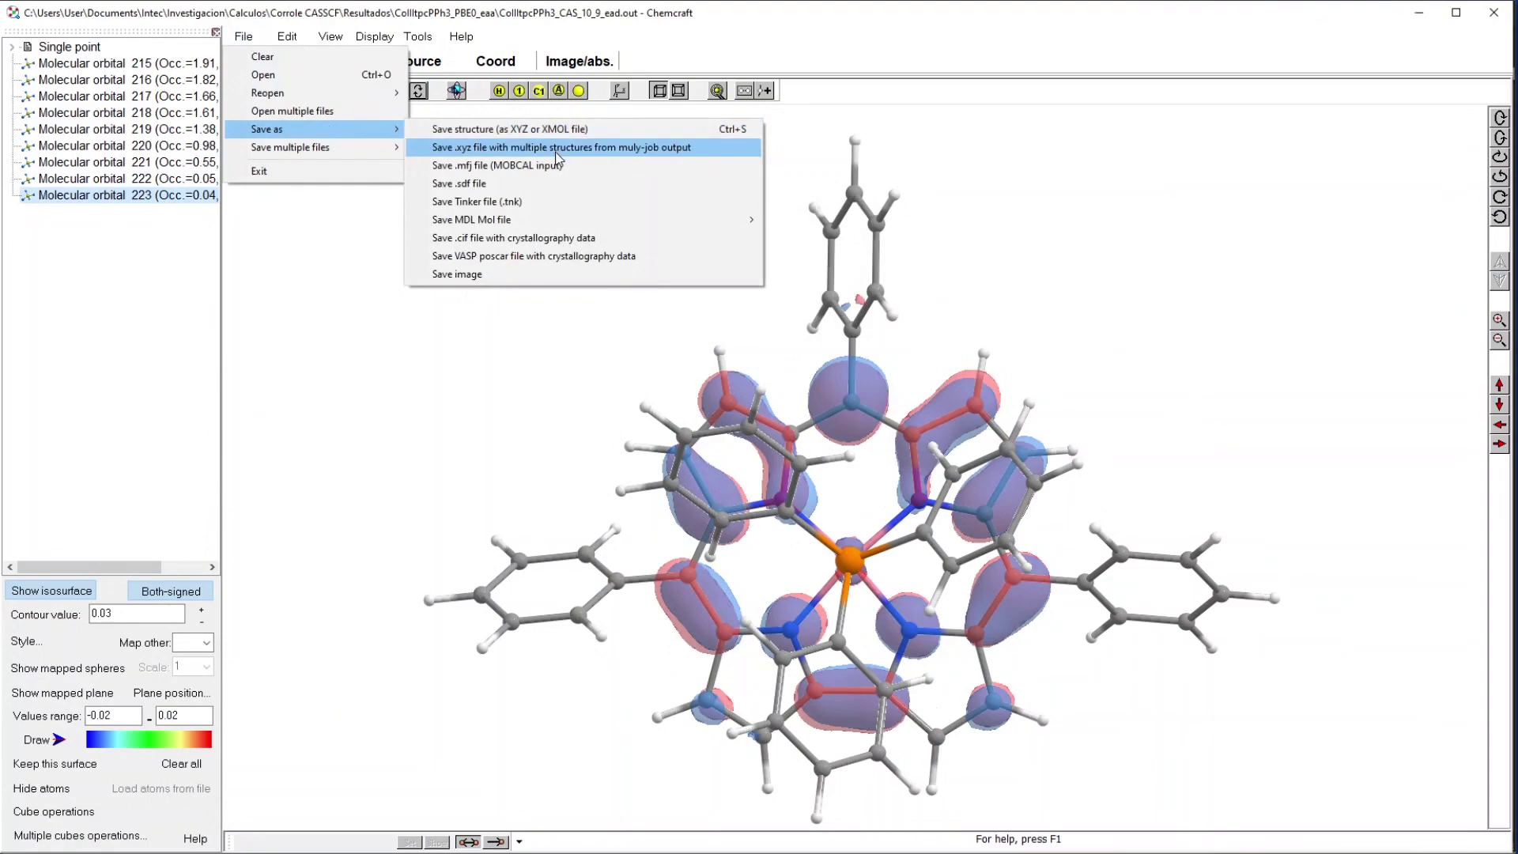
click(538, 274)
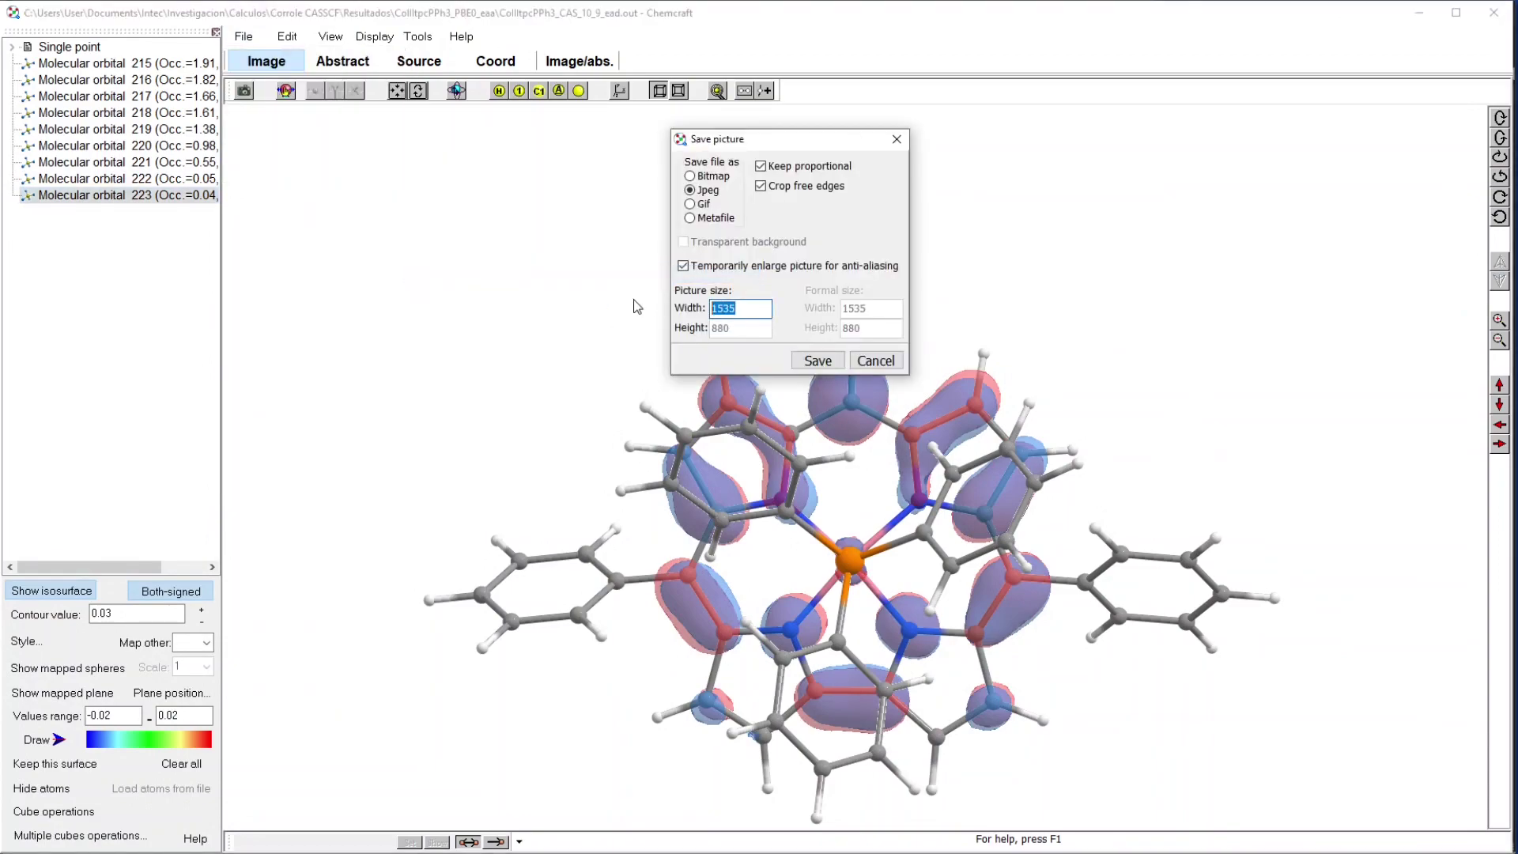
click(818, 360)
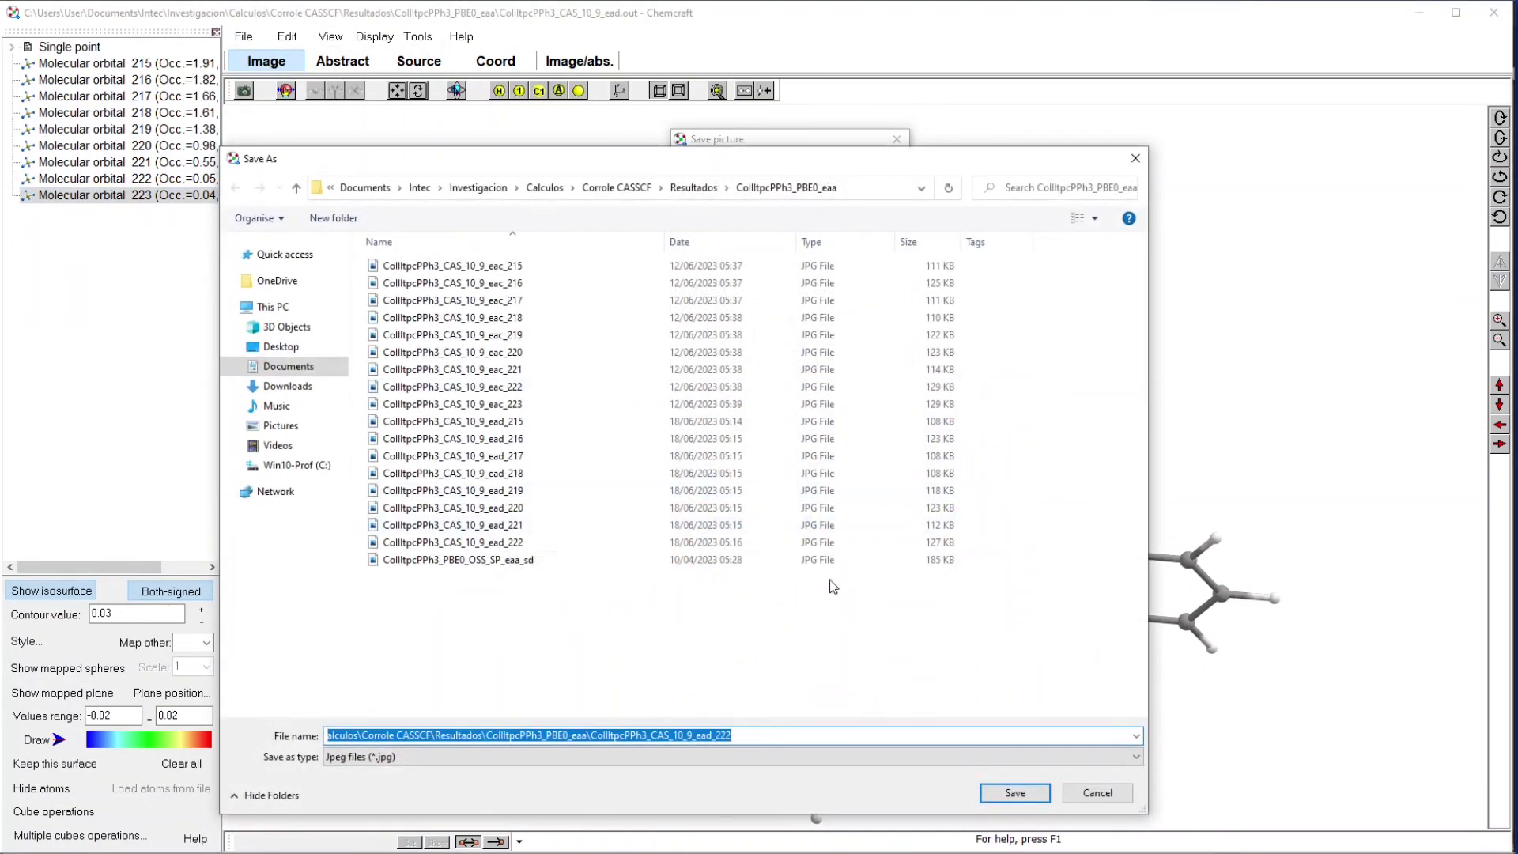
text(CoIIItpcPPh3_CAS_10_9_ead_220)
key(BackSpace)
text(3_CAS_10_9_ead_223)
key(Return)
Switch to PowerPoint, insert the exported orbital images on slide 6 and set their height to 3.6 cm
key(alt+Tab)
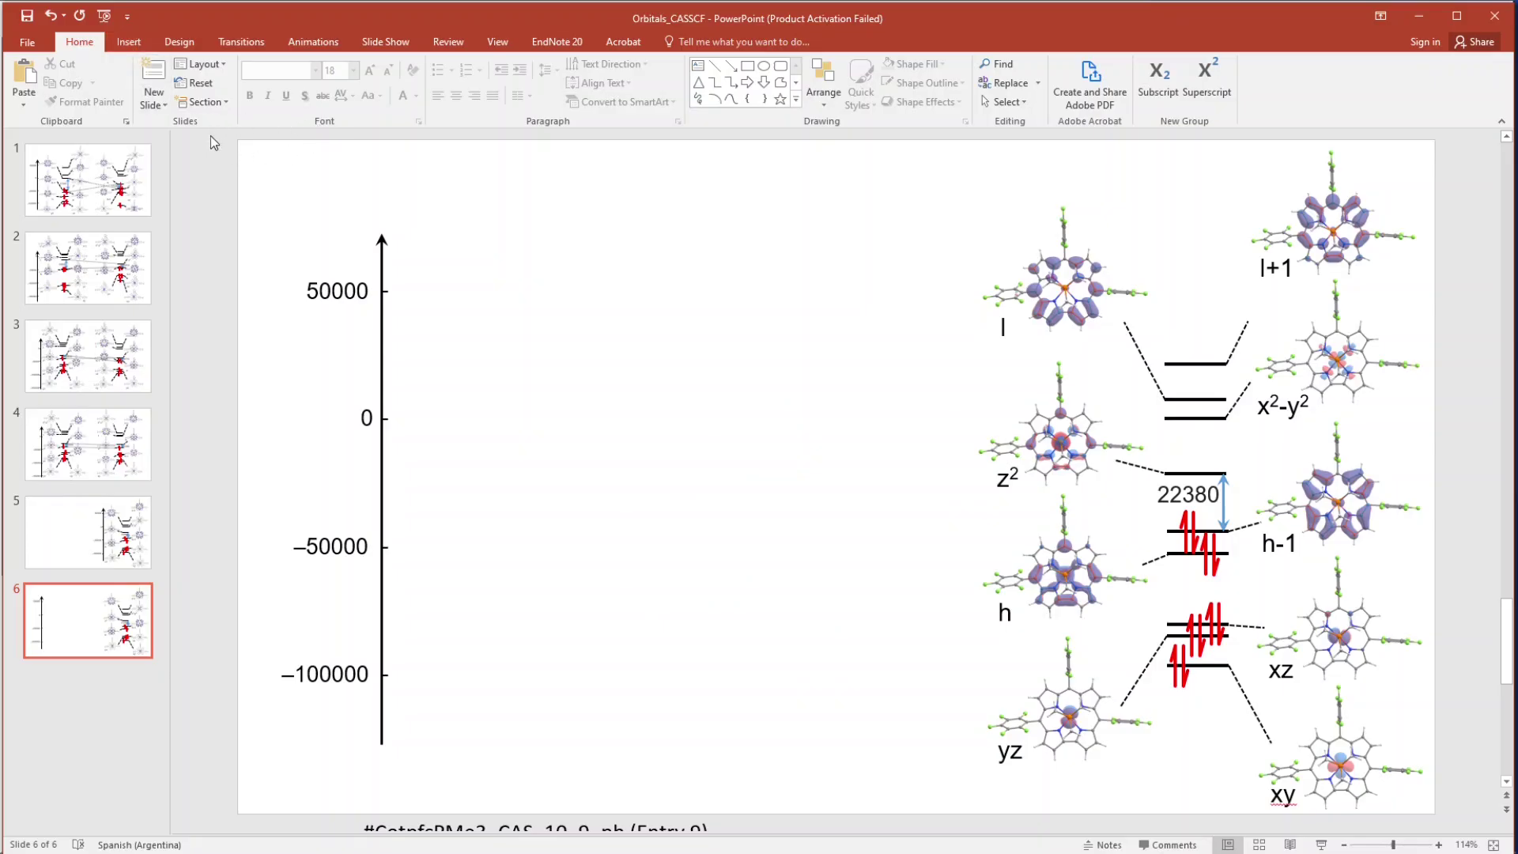
click(129, 42)
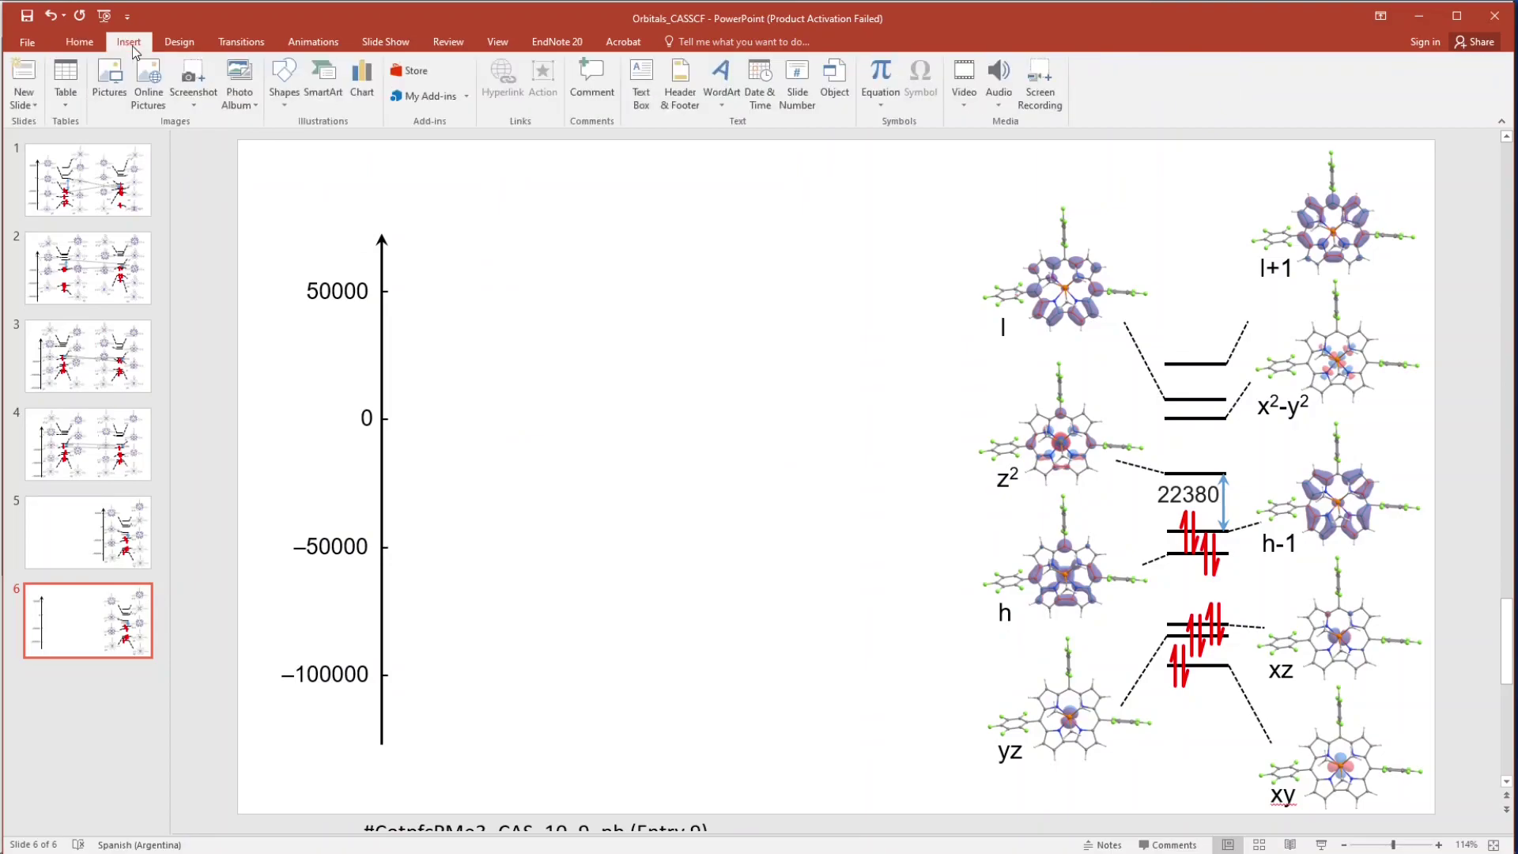
click(109, 79)
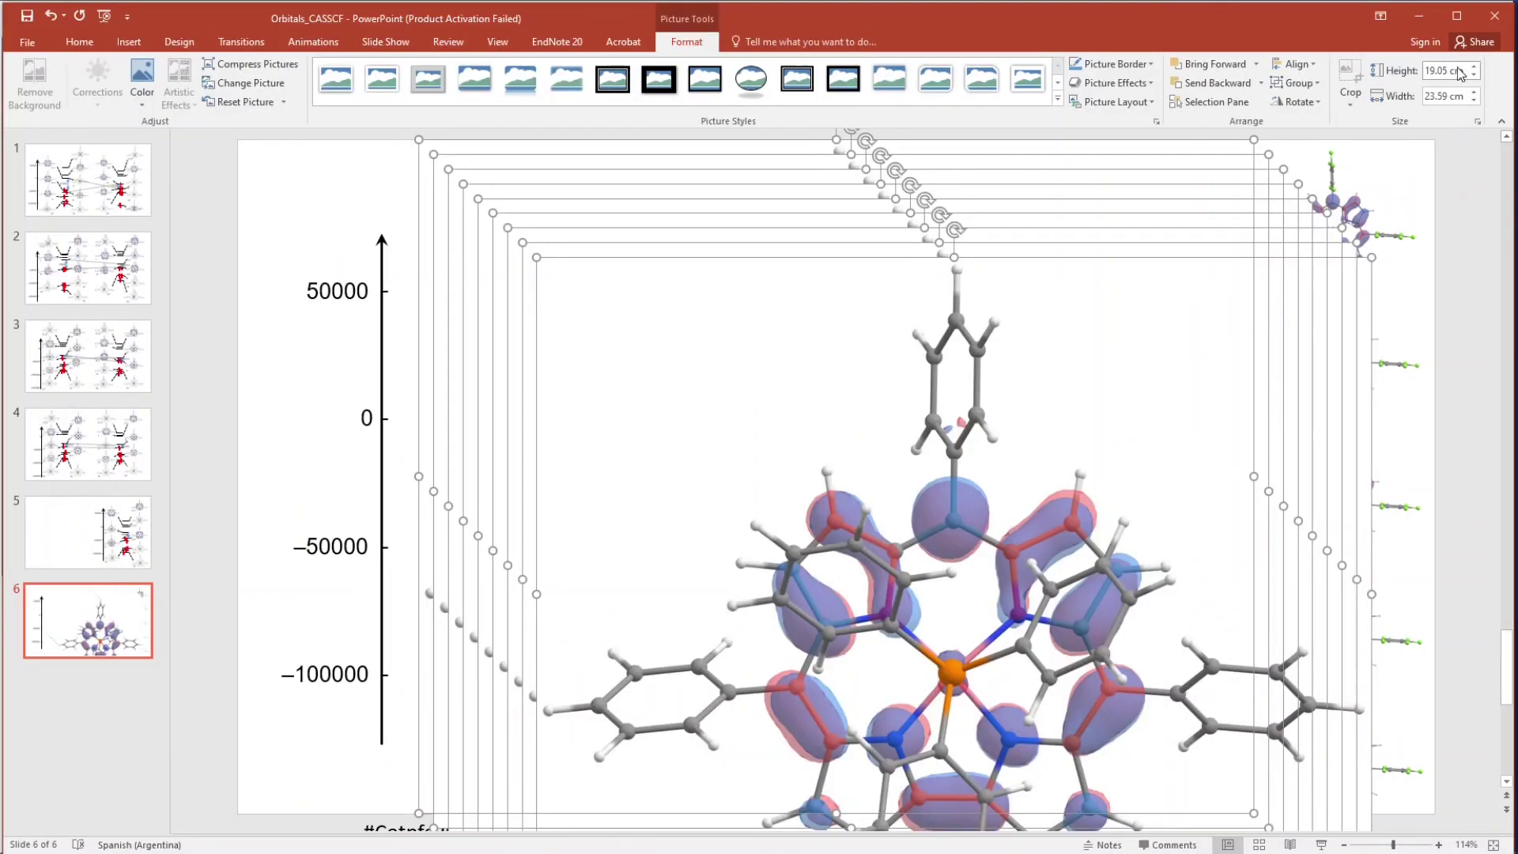
click(1460, 74)
text(3)
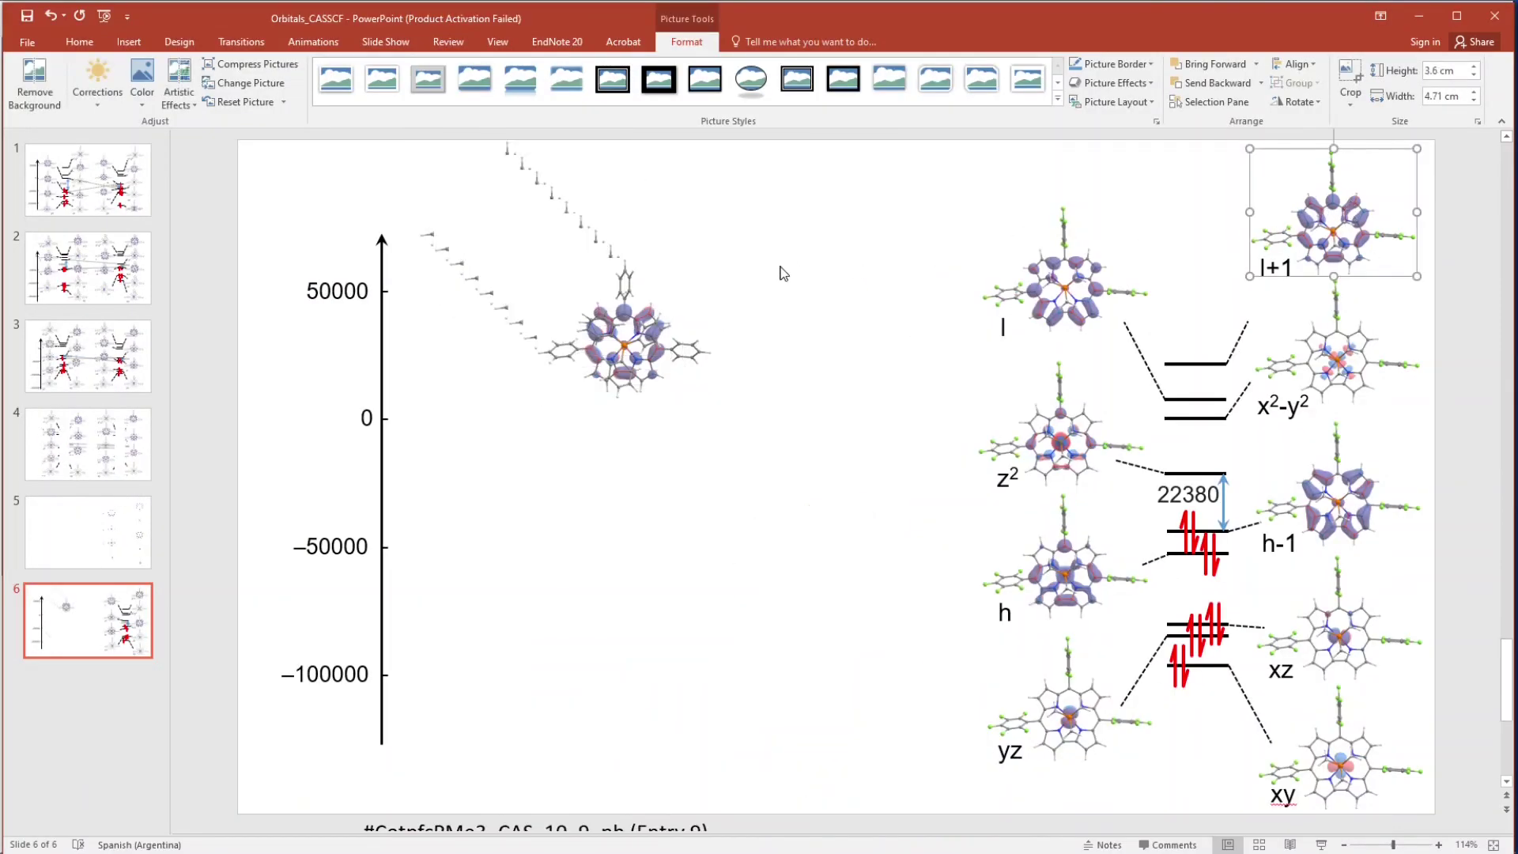
text(.6)
key(Return)
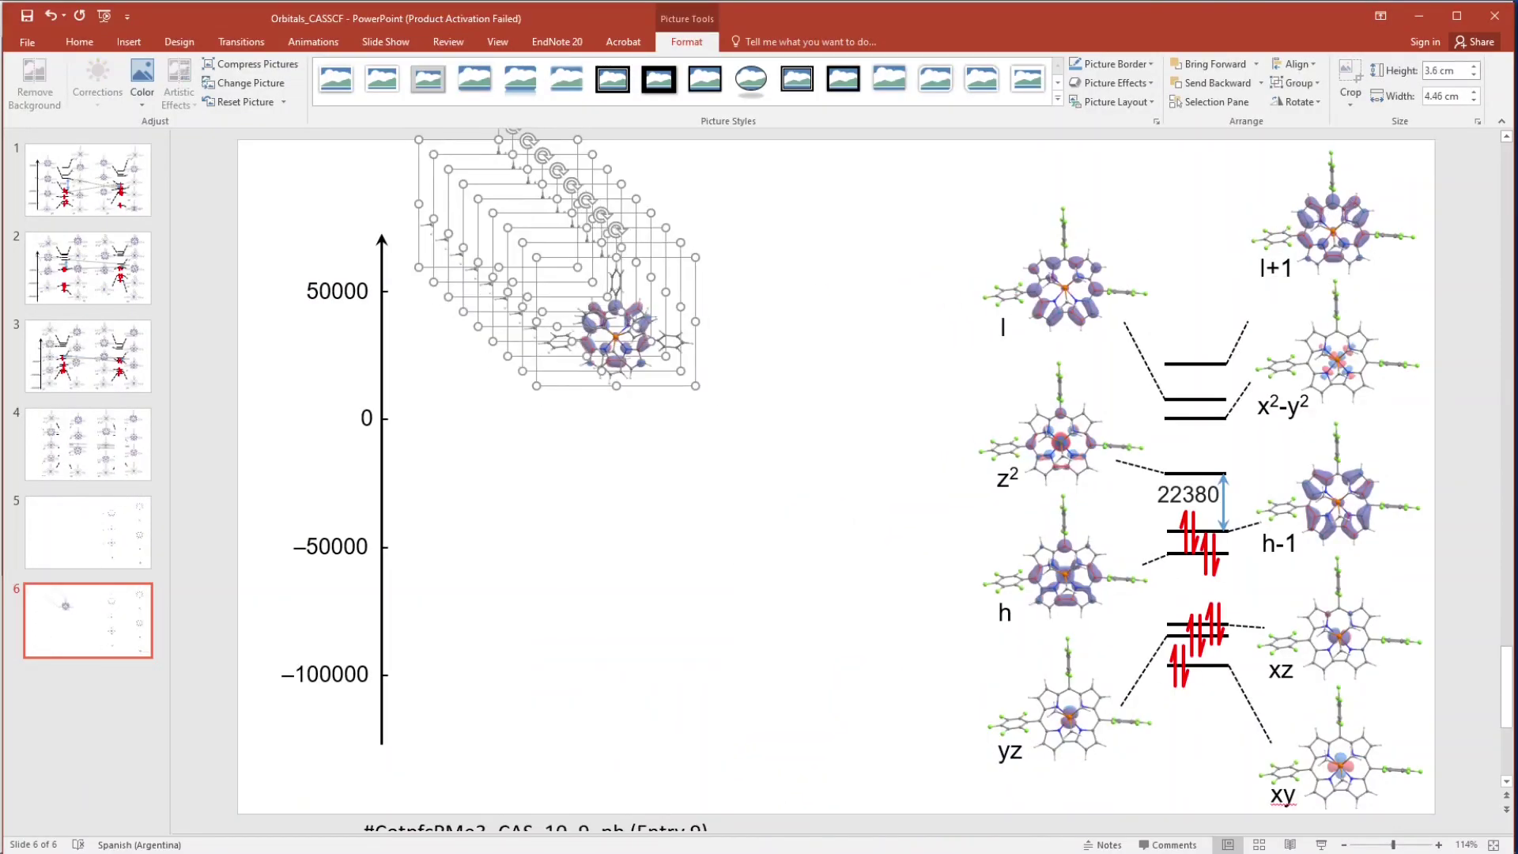
Make the white background of the inserted orbital pictures transparent and select the group of pictures
click(787, 295)
drag(771, 435, 375, 170)
drag(375, 171, 374, 154)
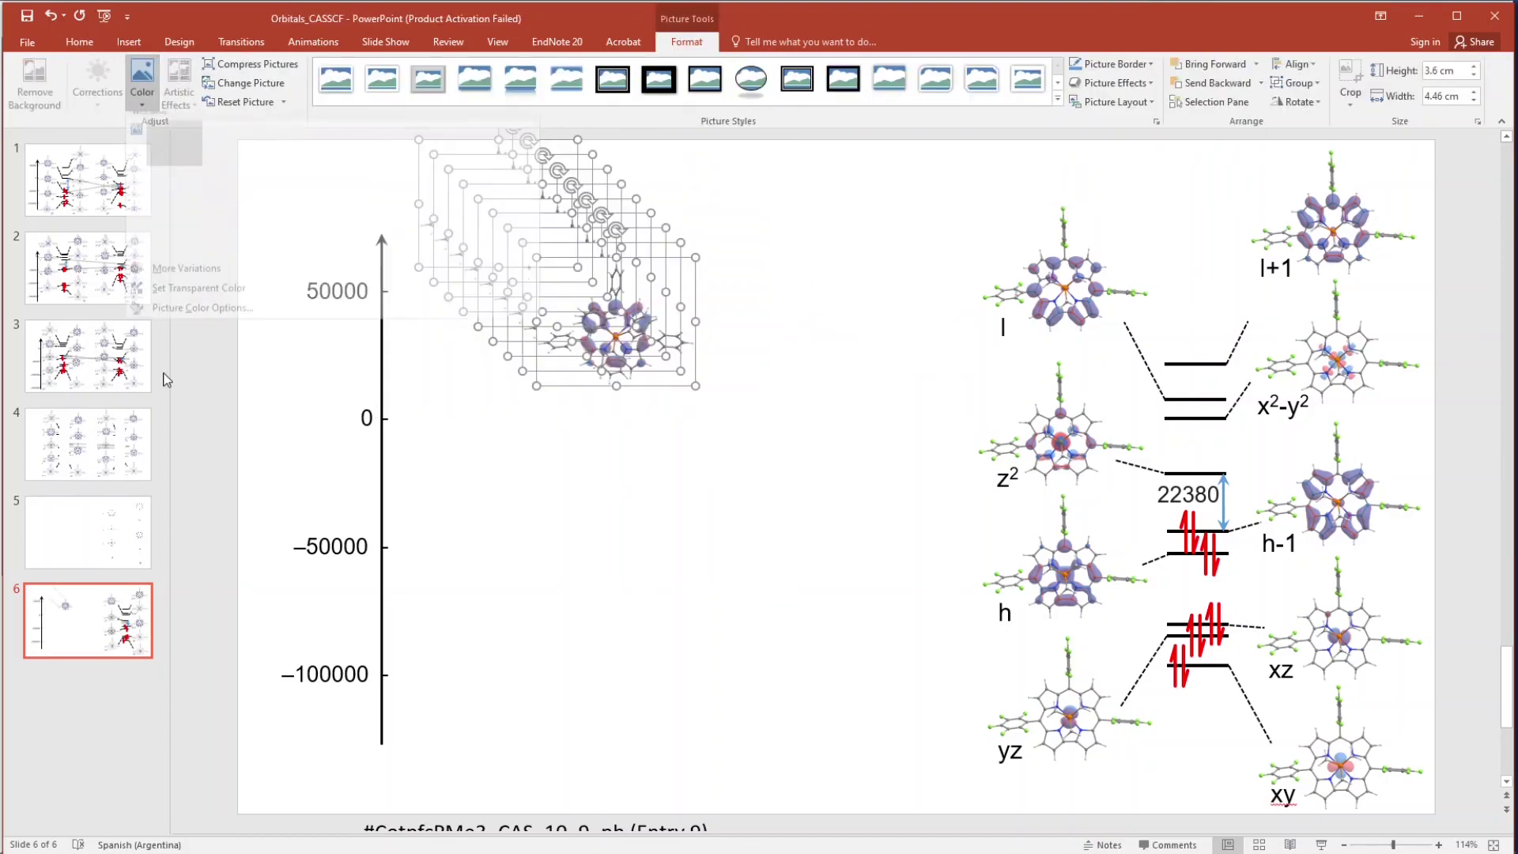
click(199, 293)
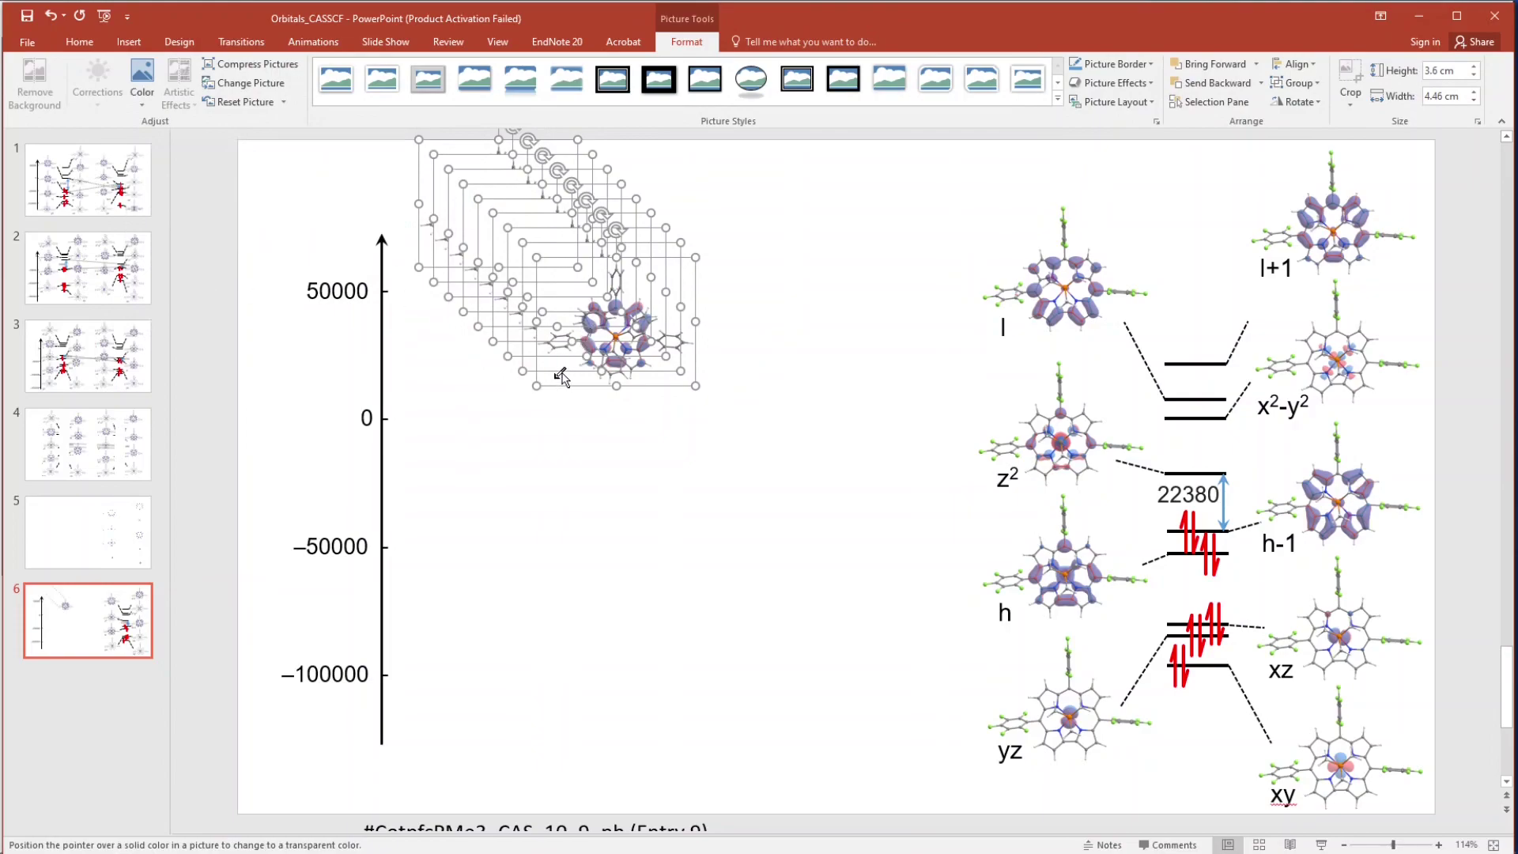
click(561, 378)
click(732, 382)
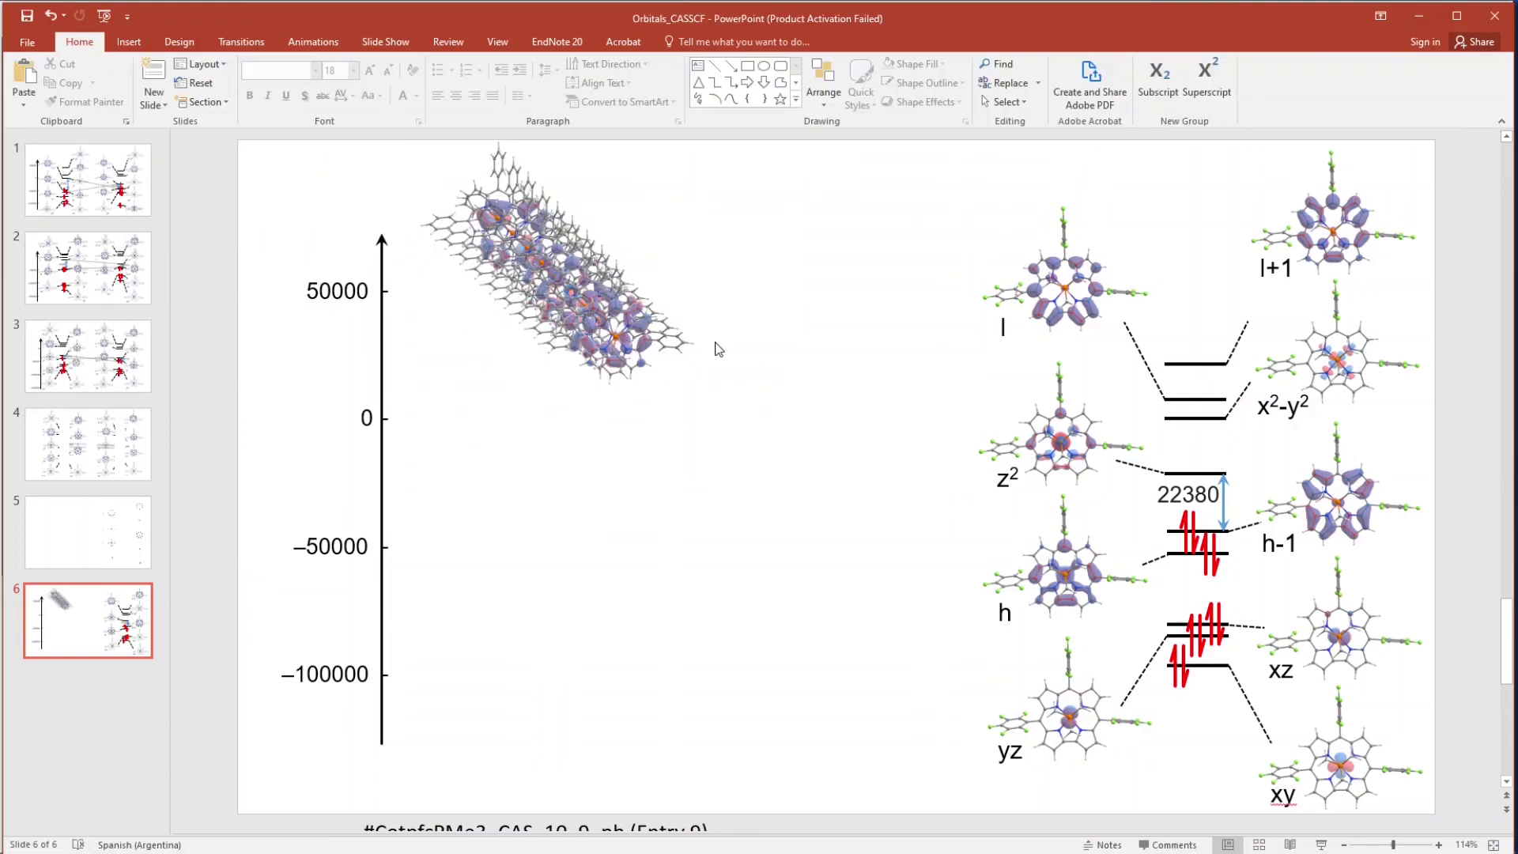
drag(774, 419, 395, 140)
Switch to Notepad++ and search CoIIItpcPPh3_CAS_10_9_ead.out for "orbital energies", locating the rows of orbitals 214 to 222
key(alt+Tab)
scroll(909, 369, up, 8)
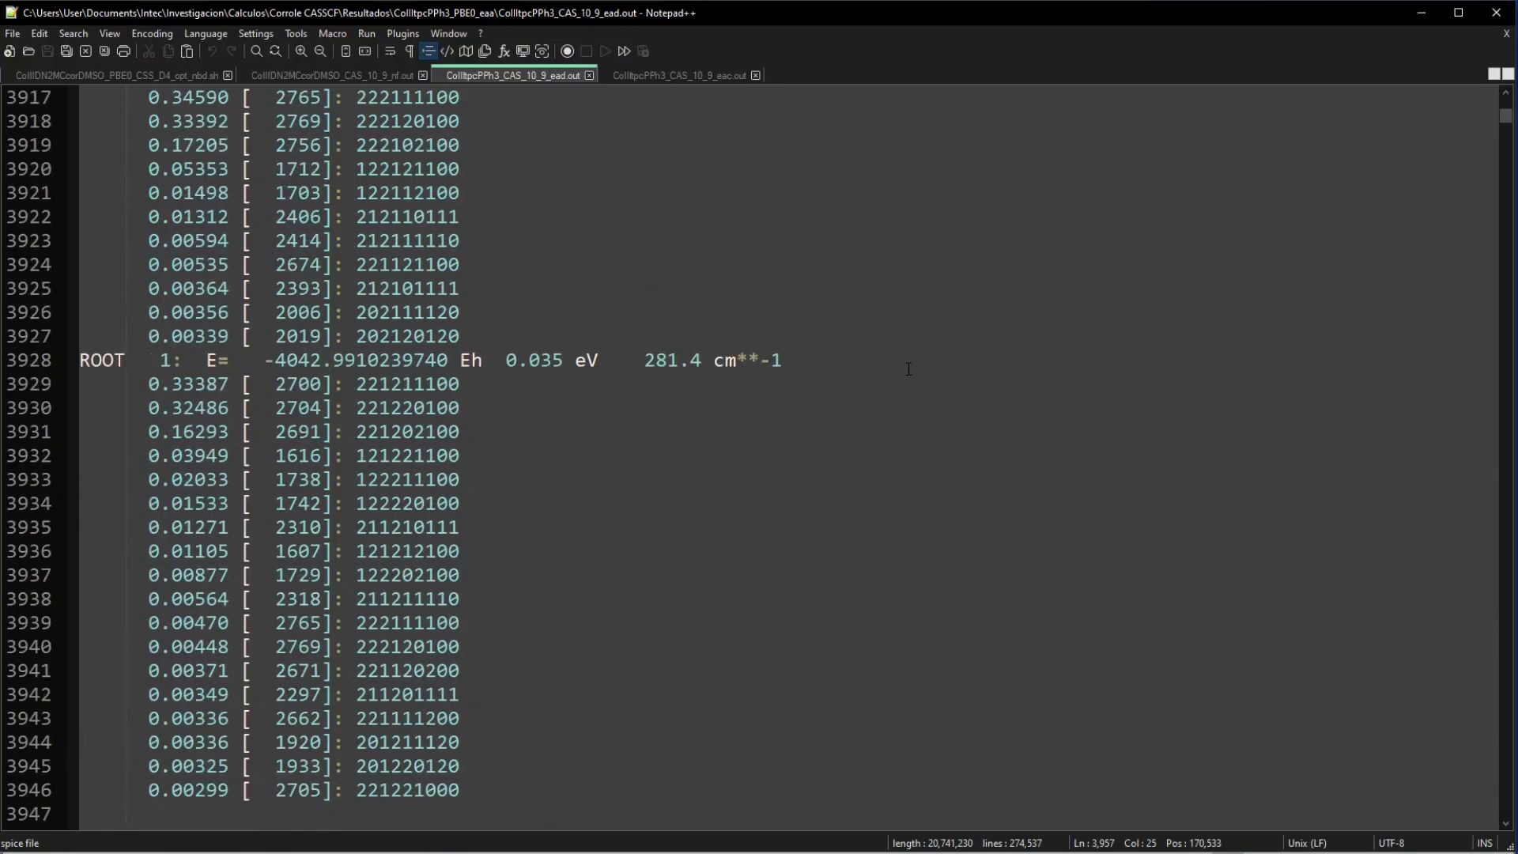
scroll(908, 370, down, 10)
scroll(910, 367, up, 11)
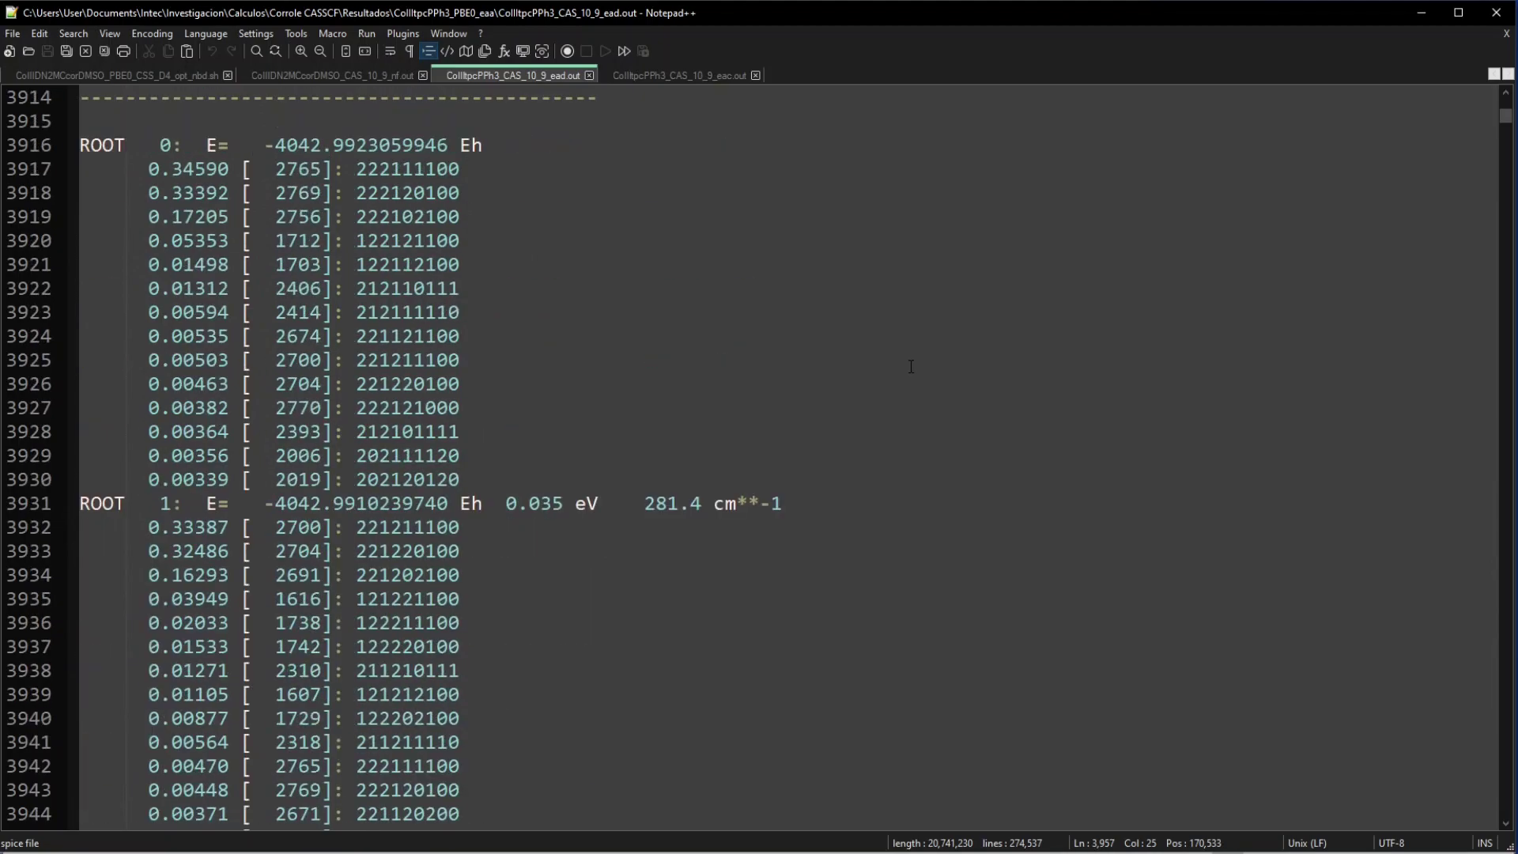
key(ctrl+f)
text(orbital energ)
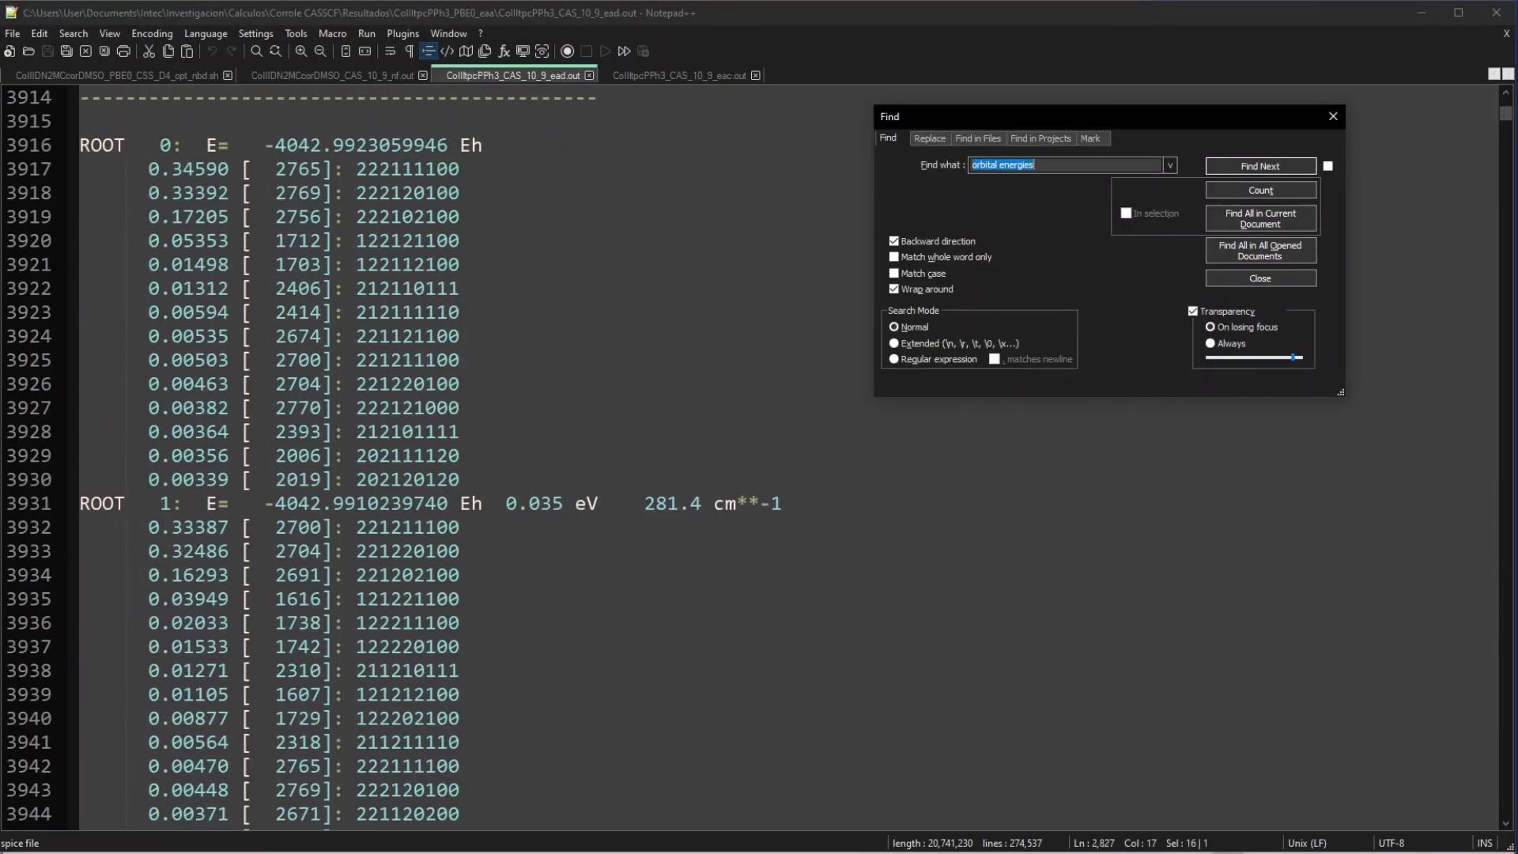
text(ies)
key(Return)
scroll(692, 502, down, 20)
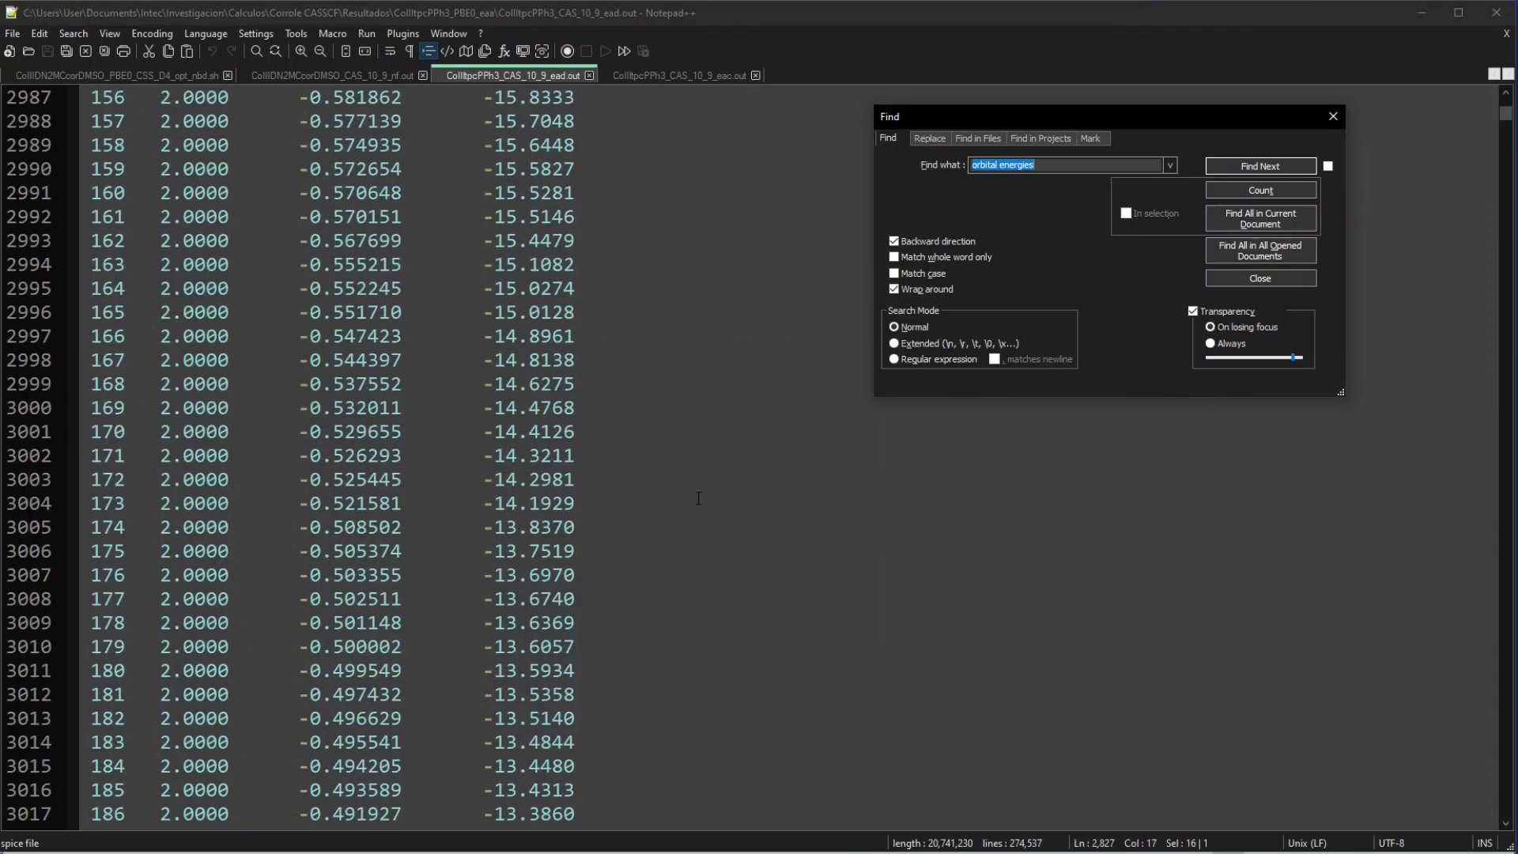
scroll(660, 496, down, 15)
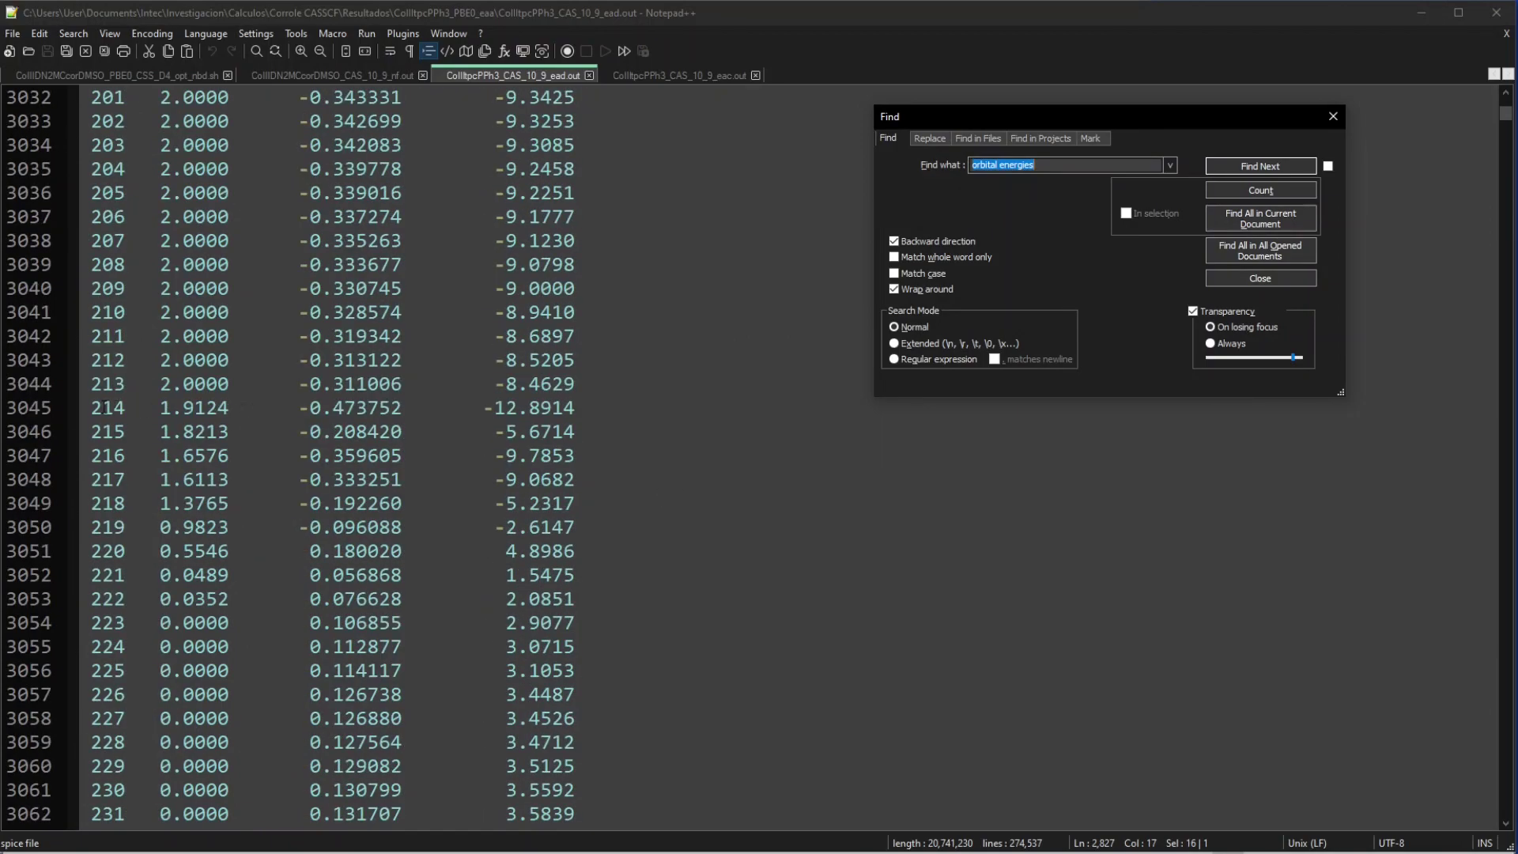
Copy the rows of orbitals 214 to 222 into a new document and align the first row with the others
drag(94, 407, 589, 599)
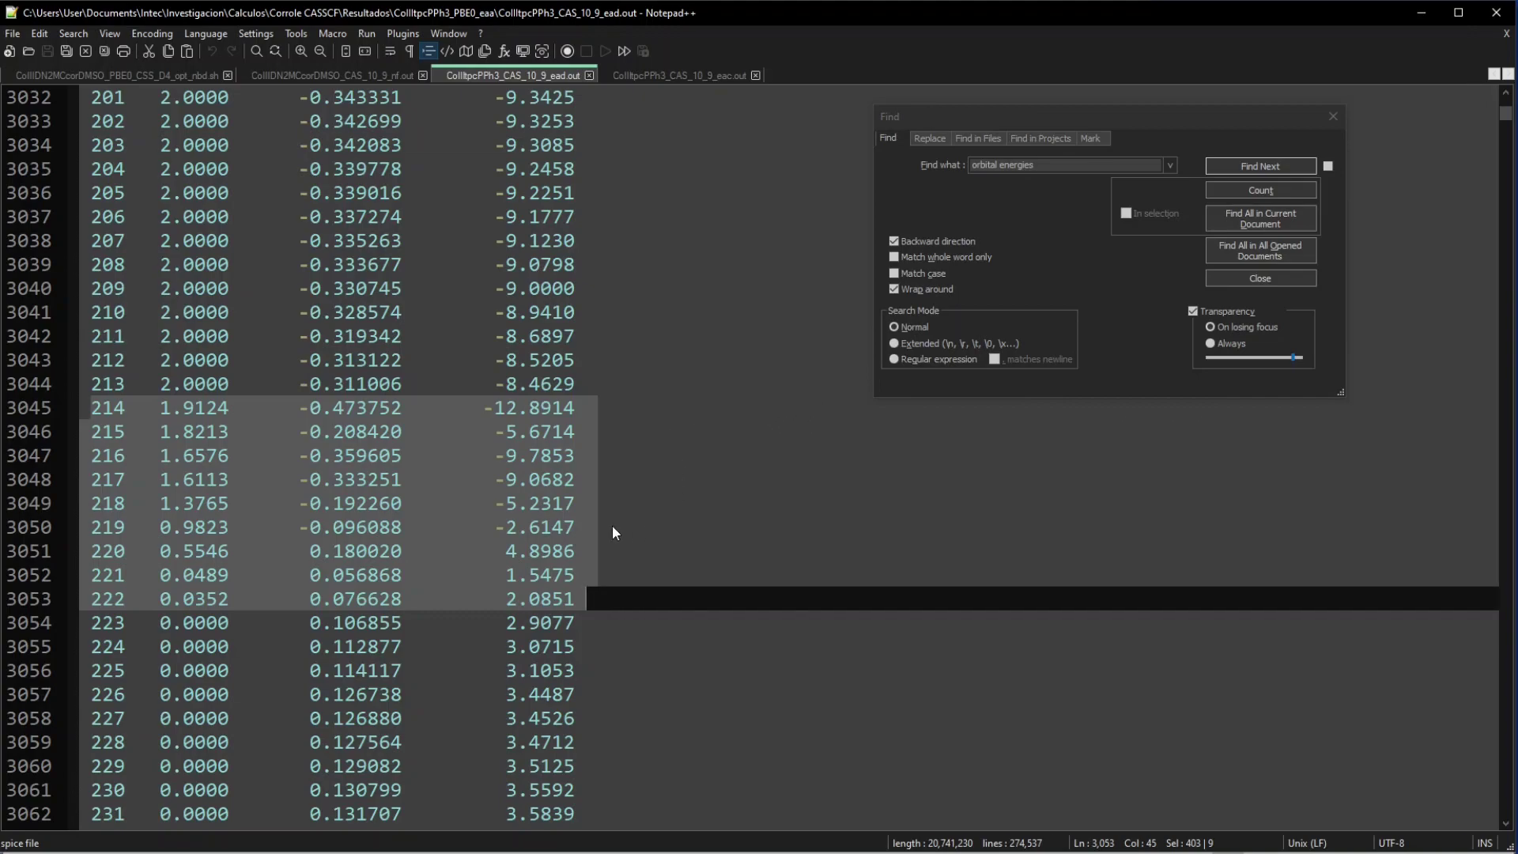
shift+click(552, 598)
key(shift+Right)
key(shift+Right)
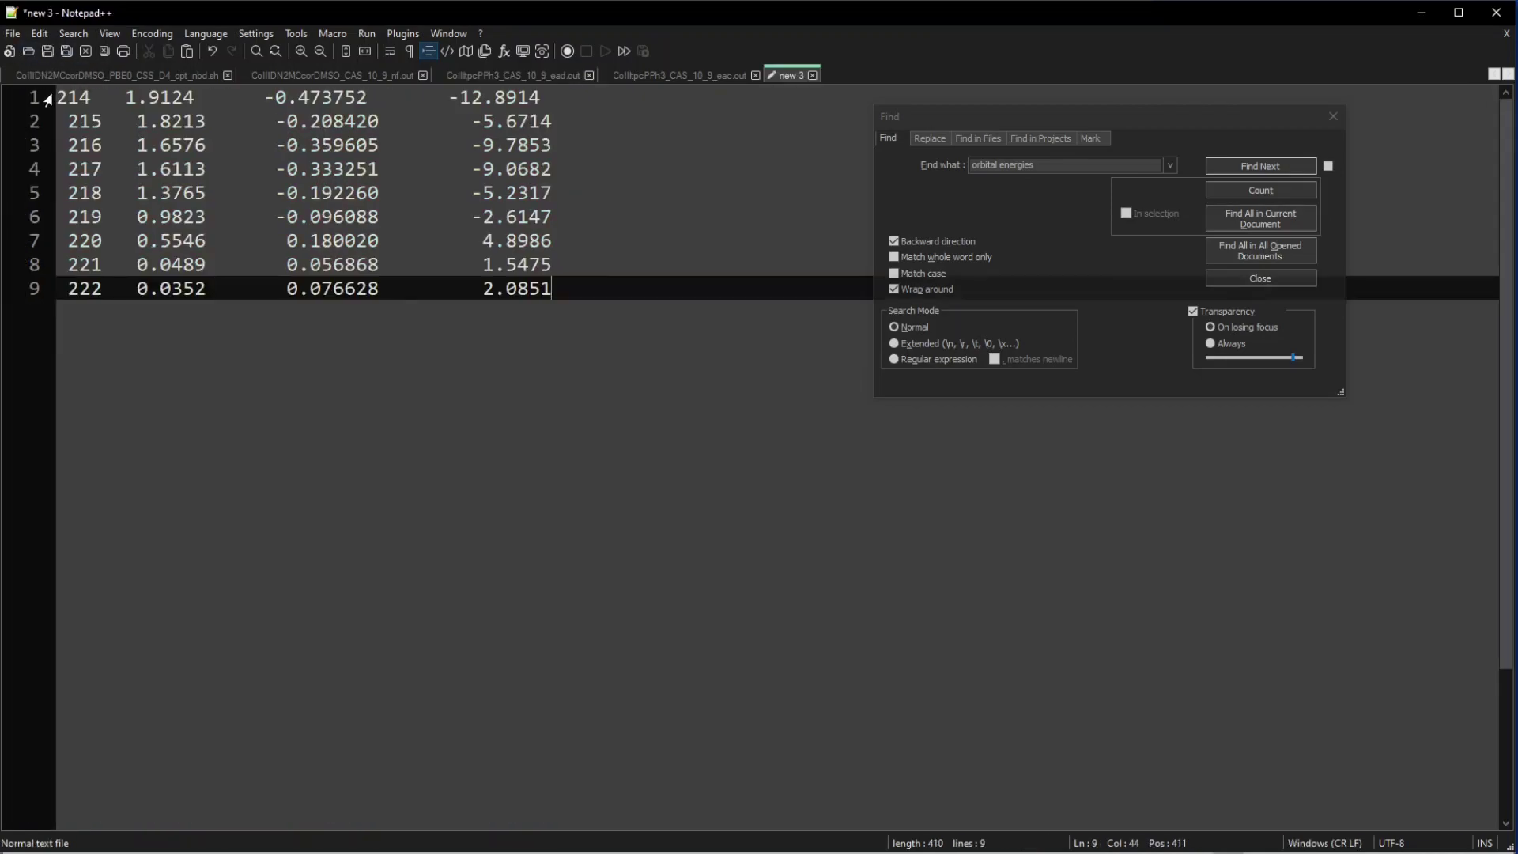
click(58, 95)
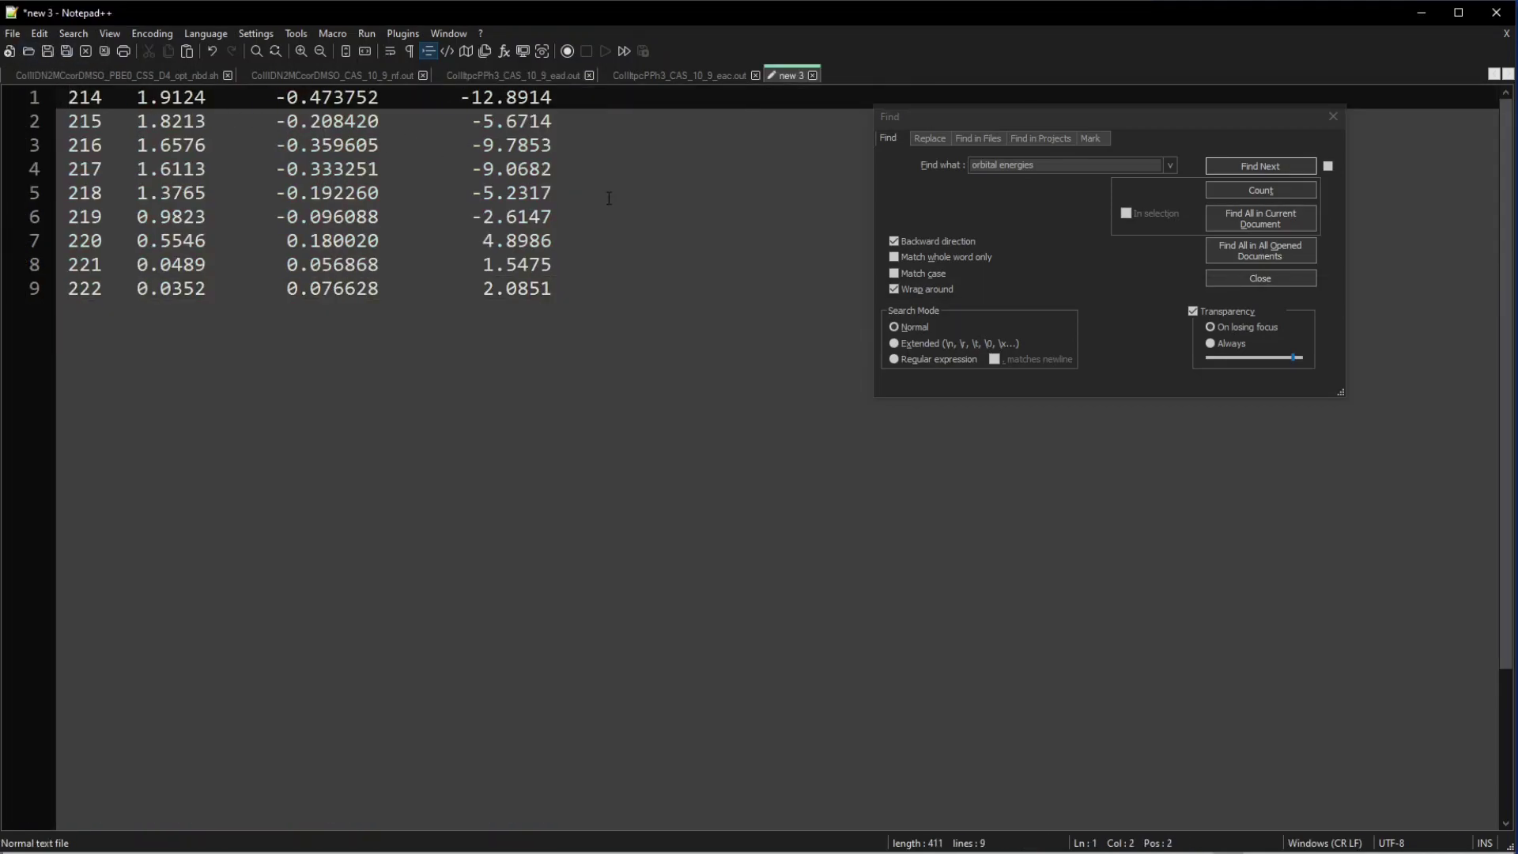
Insert blank lines above the copied orbital table in the new document
key(Return)
key(Return)
key(Return)
key(Return)
key(Up)
key(Up)
key(Up)
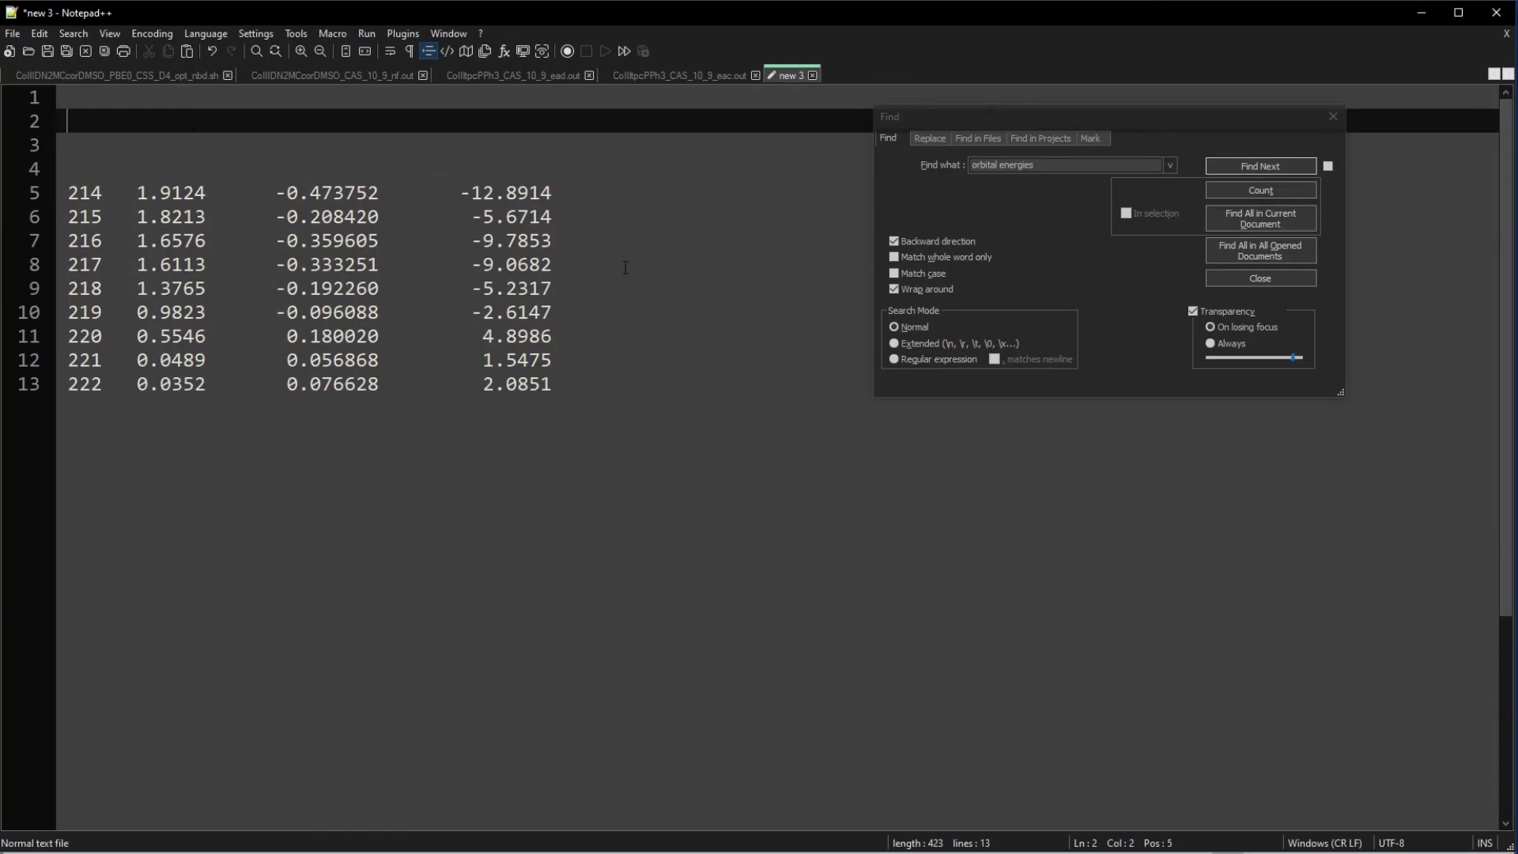
Close the Find dialog and copy only the last column, the eV energies of orbitals 214 to 222
click(563, 264)
click(465, 162)
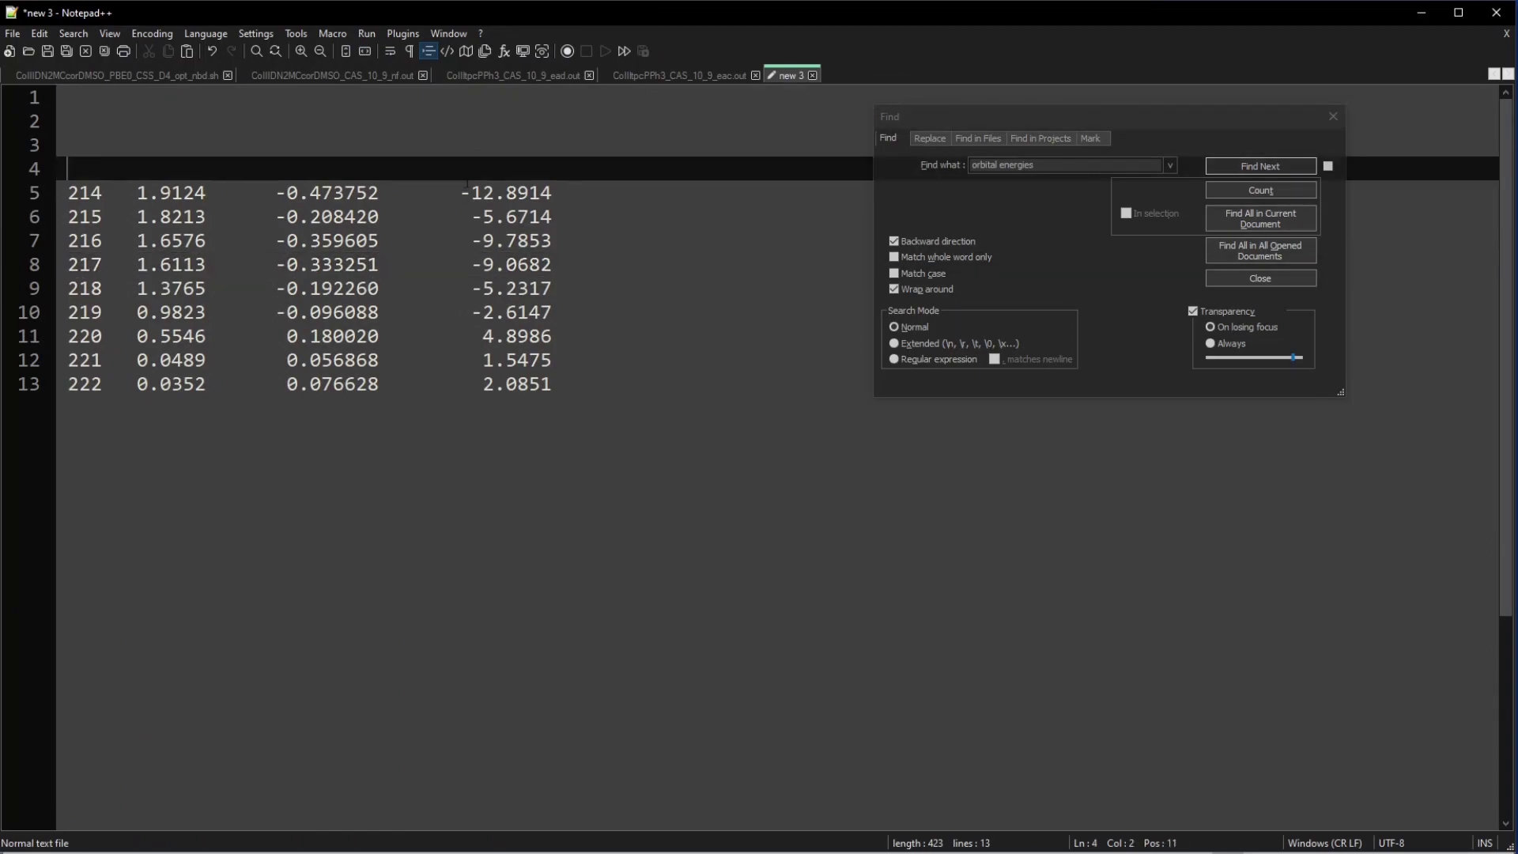
drag(459, 192, 553, 385)
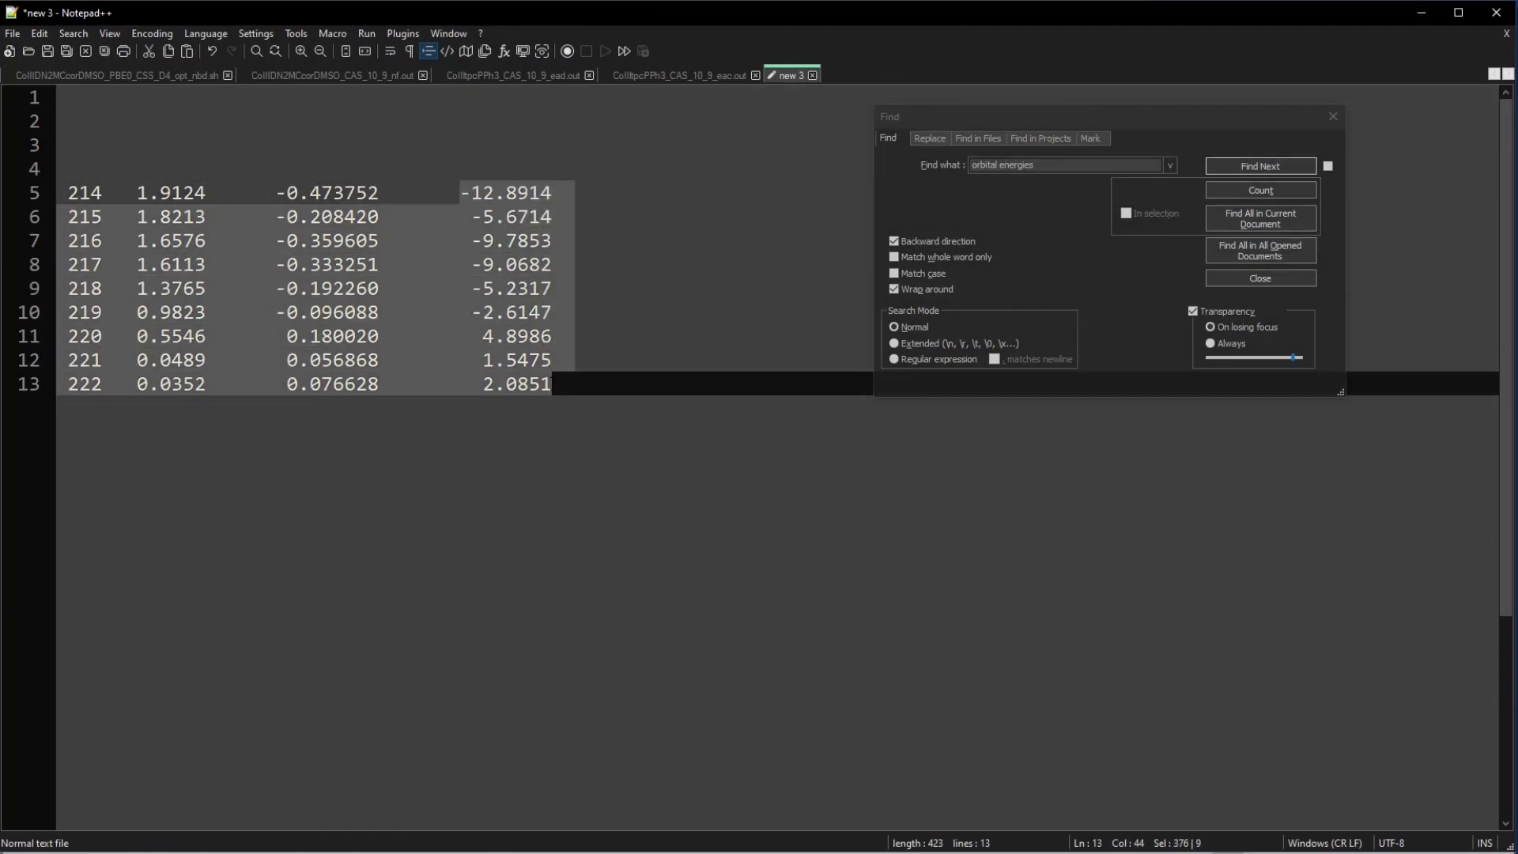
click(412, 214)
click(461, 193)
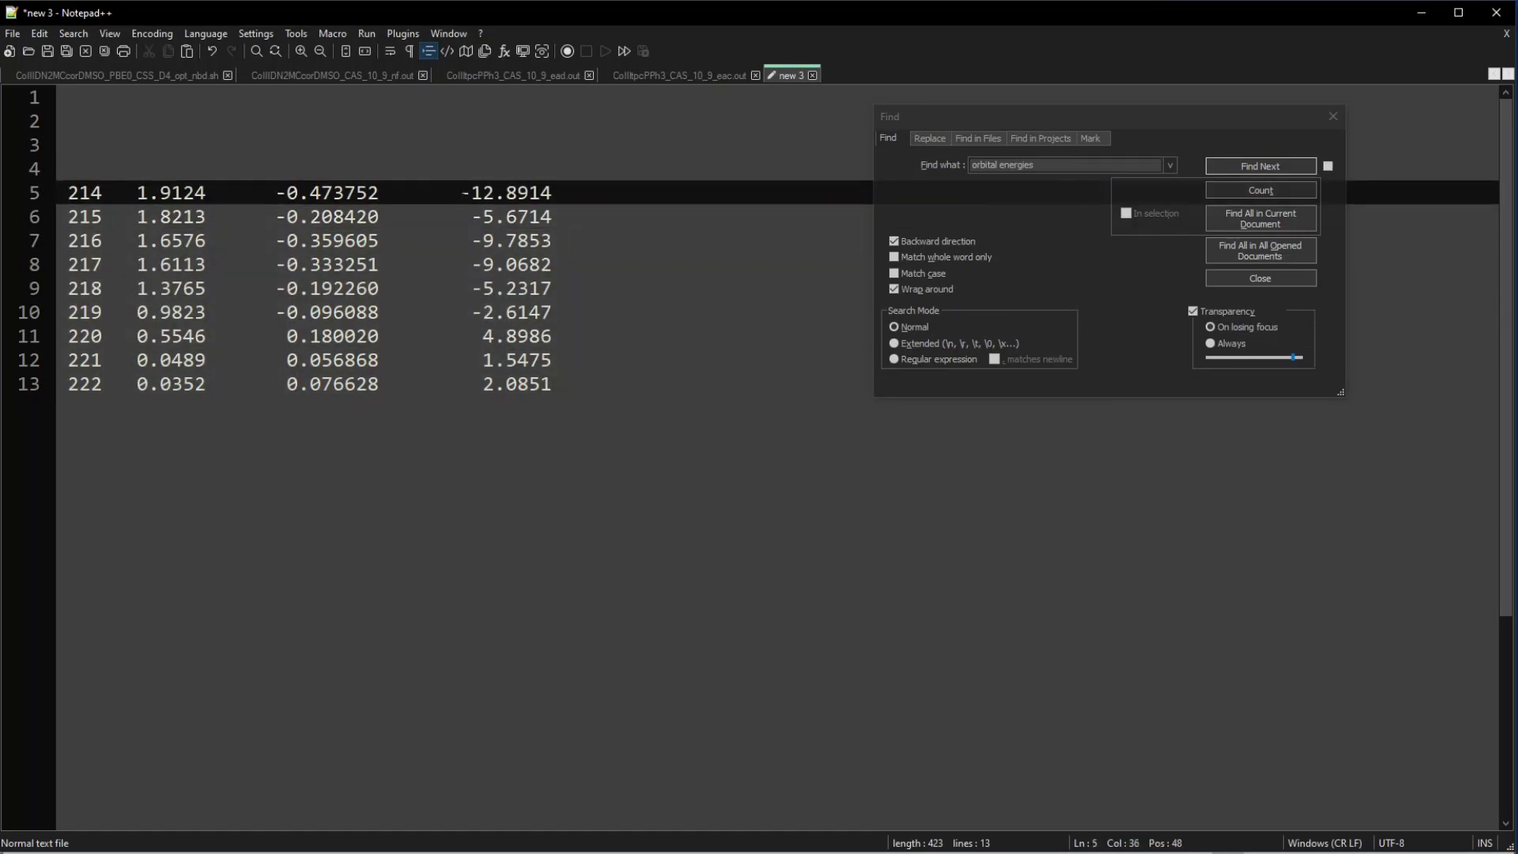
click(1335, 118)
alt+drag(462, 193, 863, 401)
key(ctrl+c)
Switch to Octave and paste the nine energies into plotEnergyLevels.m below the nLevels_CotpfcPMe3 line, leaving blank lines around them
key(alt+Tab)
ctrl+scroll(663, 507, up, 5)
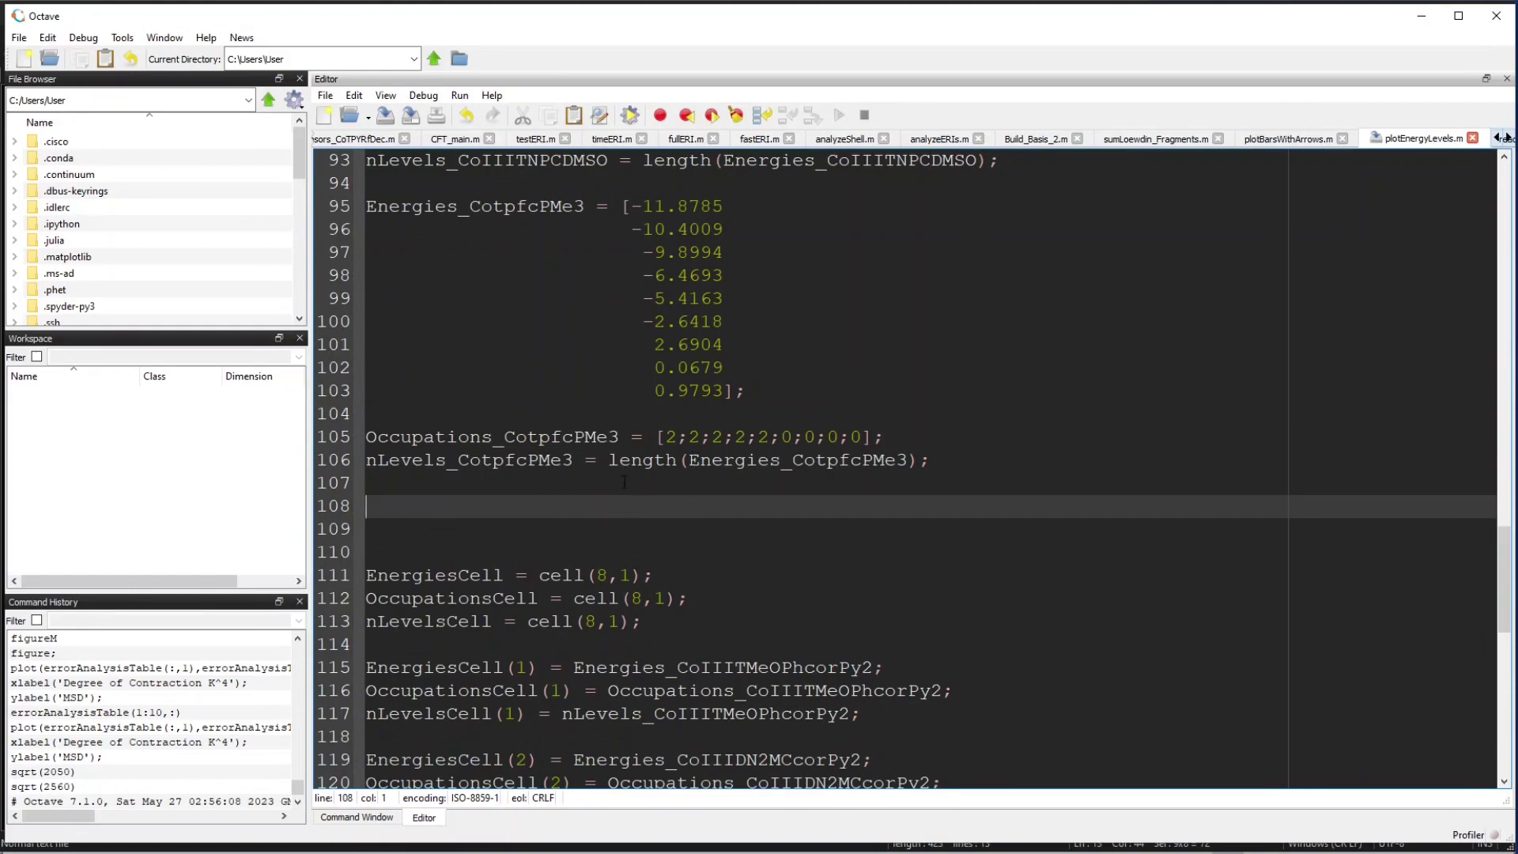
text(-12.6914  -5.6714  -5.7053  -9.0682  -5.2317  -2.6147   4.8986   1.5470   2.0055)
key(ctrl+z)
key(Return)
key(Return)
key(Return)
key(Return)
key(Return)
key(Return)
key(Return)
key(Return)
key(Return)
key(Return)
click(400, 526)
key(ctrl+v)
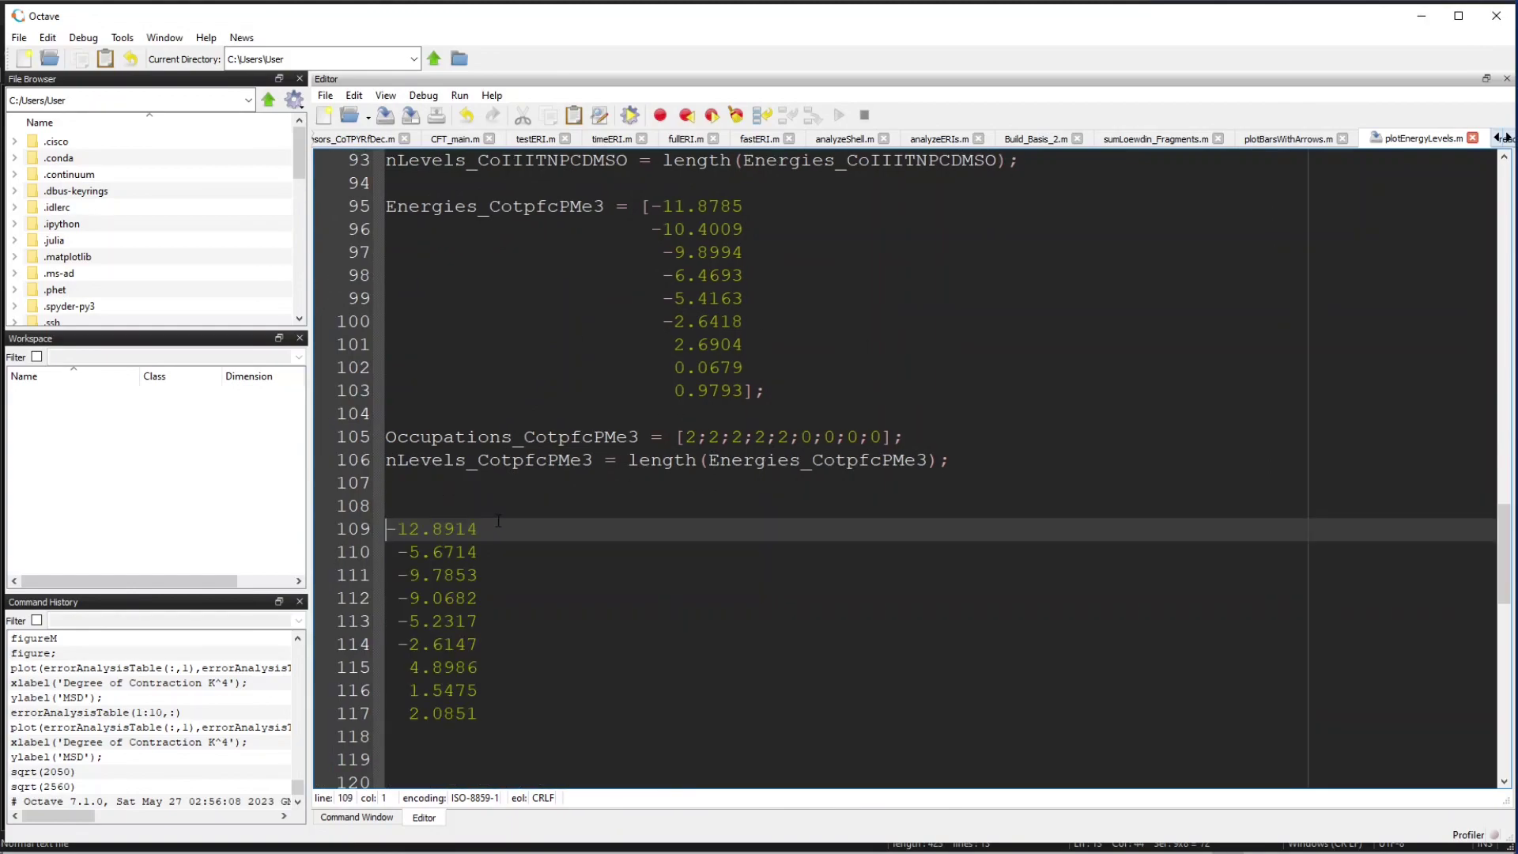
Put a copy of "Energies_CotpfcPMe3 = [" before the first pasted energy and indent the remaining energies beneath it
drag(653, 206, 386, 206)
key(ctrl+c)
click(388, 527)
key(ctrl+v)
drag(386, 552, 386, 736)
key(Tab)
key(Tab)
key(Tab)
key(Tab)
key(Tab)
key(Tab)
key(Tab)
key(Tab)
key(Tab)
key(Tab)
key(Tab)
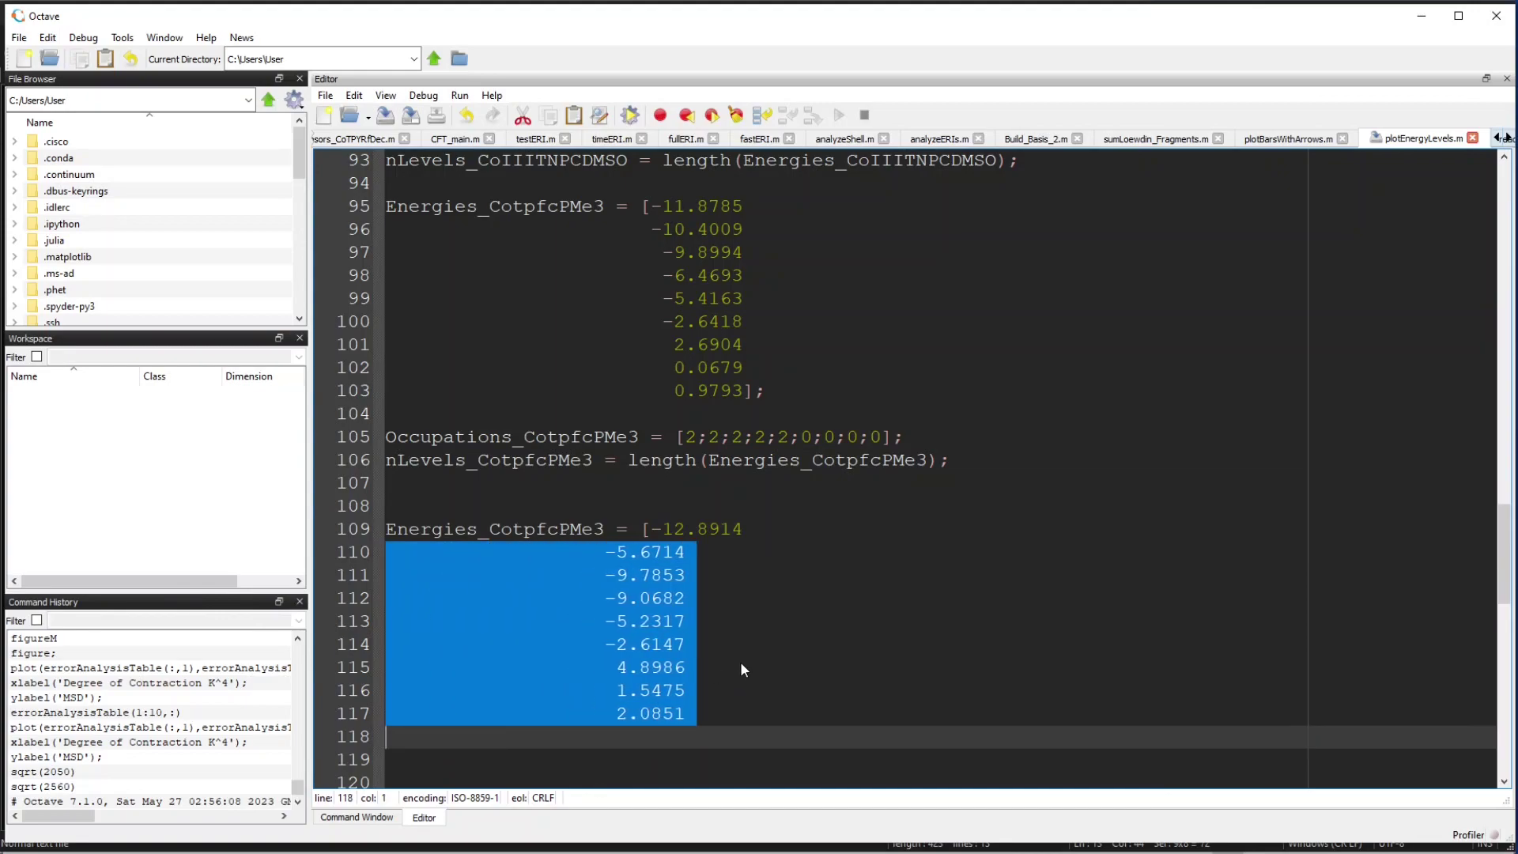
Rename the new array Energies_CotpcPPh3, align its values and close it with "];" after 2.0851
click(606, 601)
click(547, 528)
key(BackSpace)
drag(558, 528, 584, 528)
text(Ph)
click(777, 716)
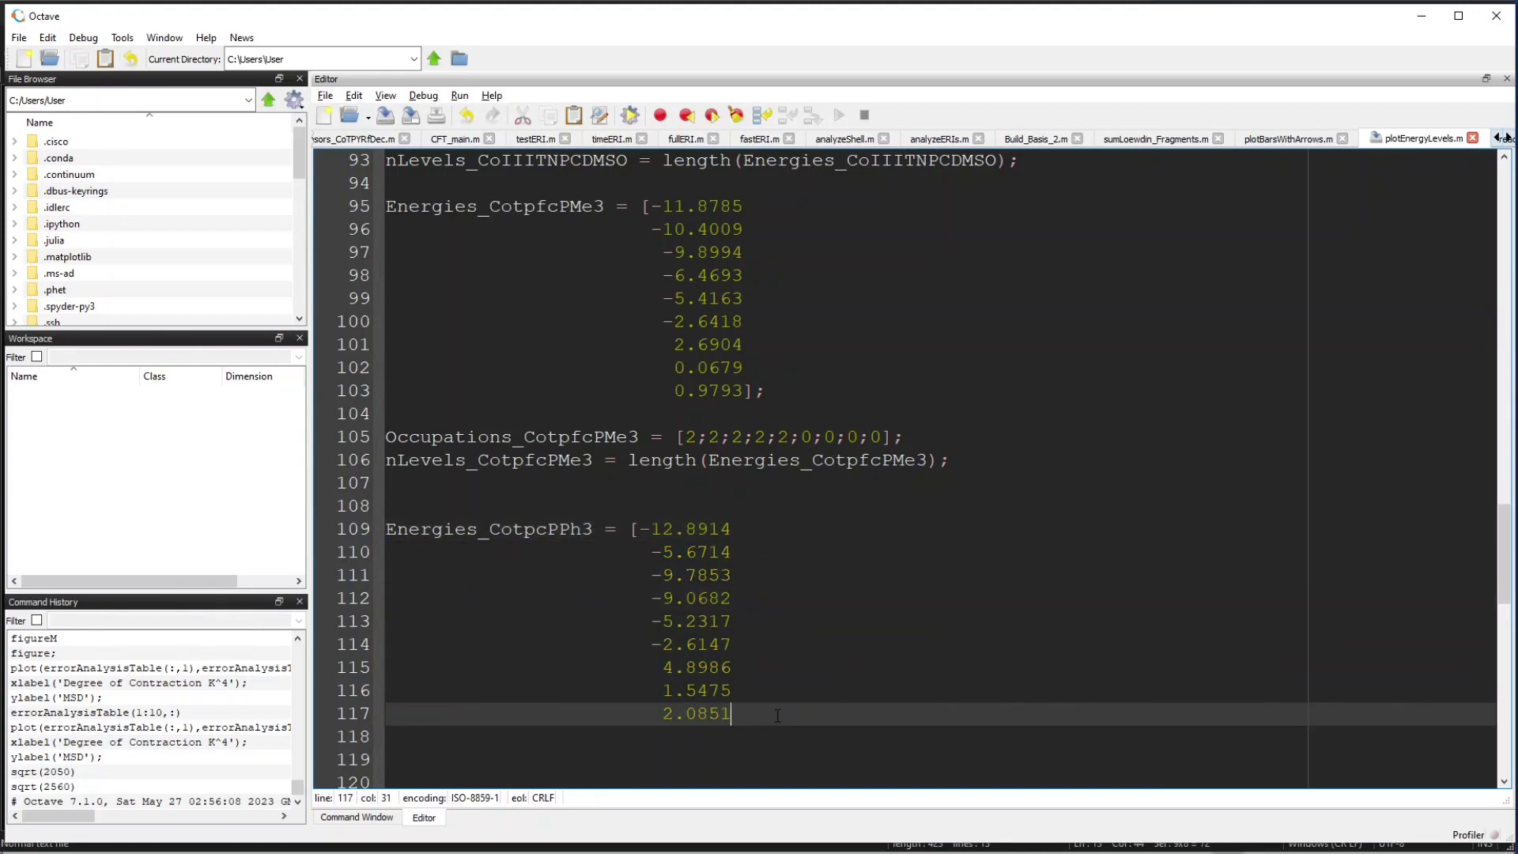
Duplicate the Occupations_CotpfcPMe3 and nLevels_CotpfcPMe3 lines below the new energies array, without indentation
drag(950, 460, 281, 435)
key(ctrl+c)
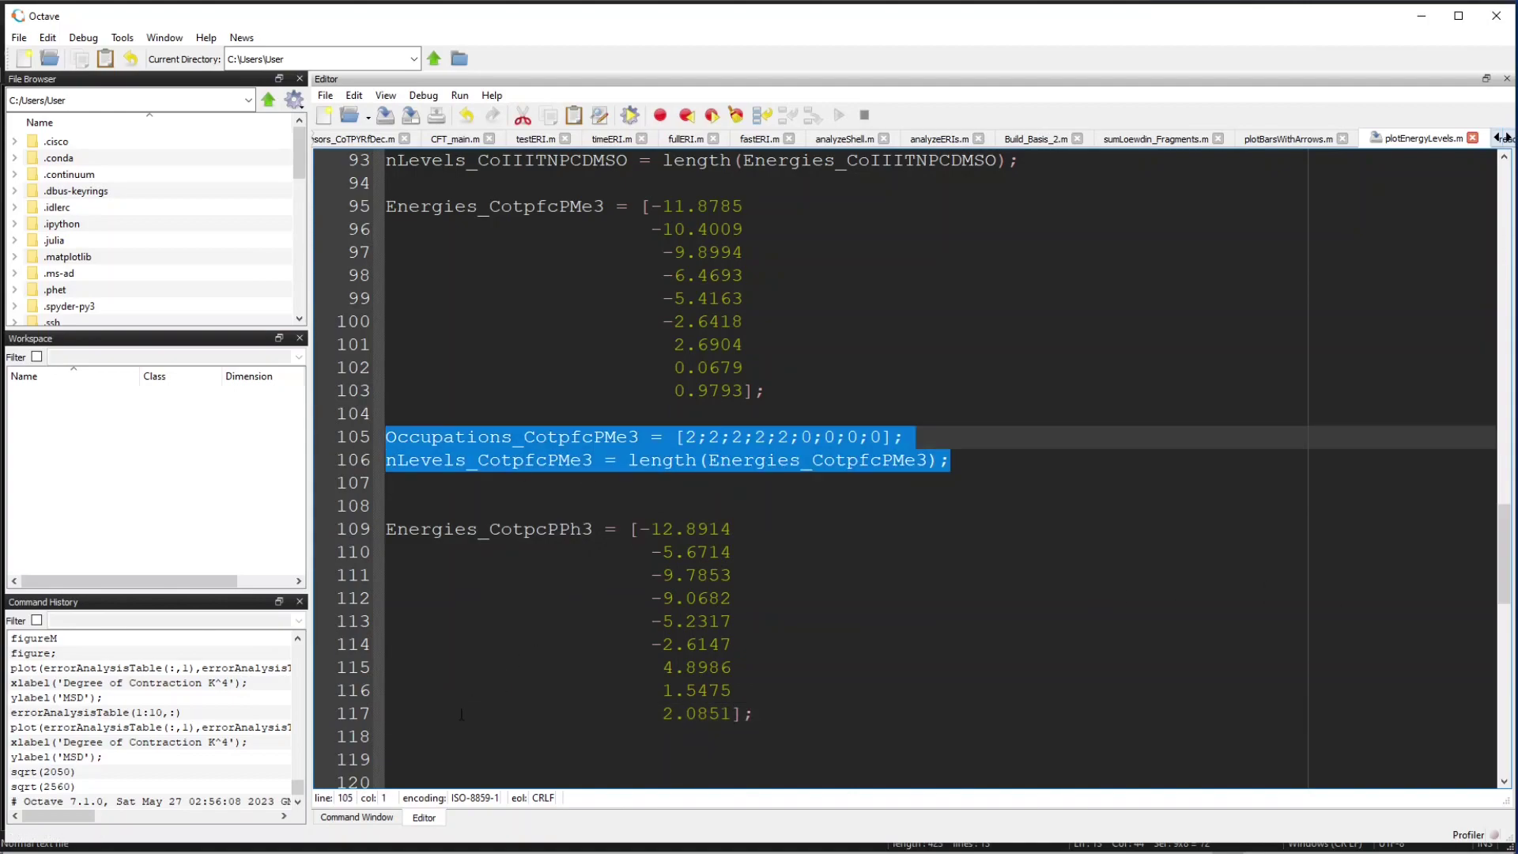
click(393, 743)
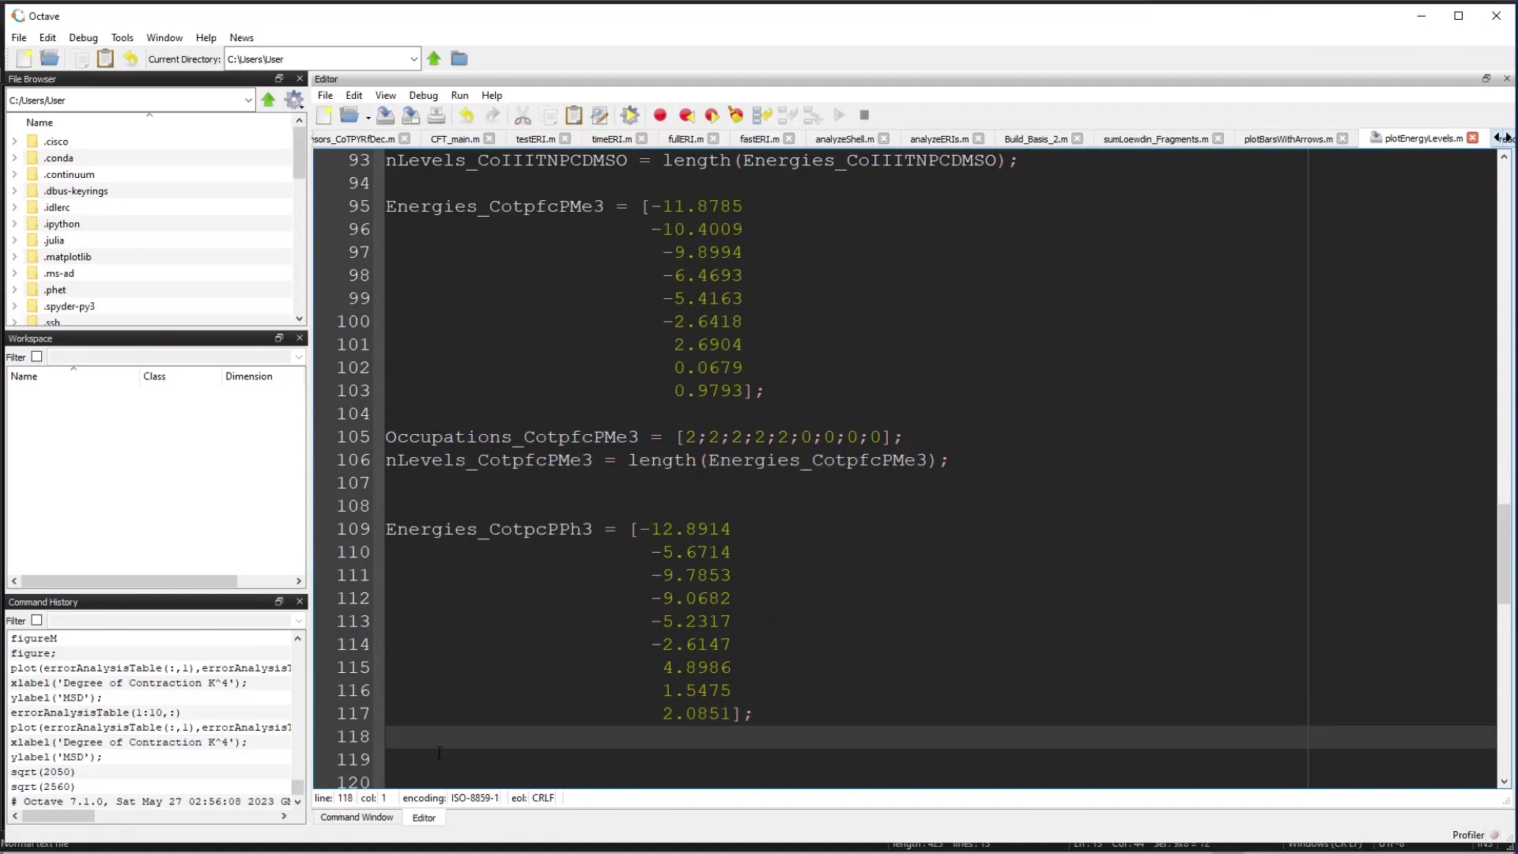
key(Return)
key(ctrl+v)
drag(663, 737, 386, 737)
key(BackSpace)
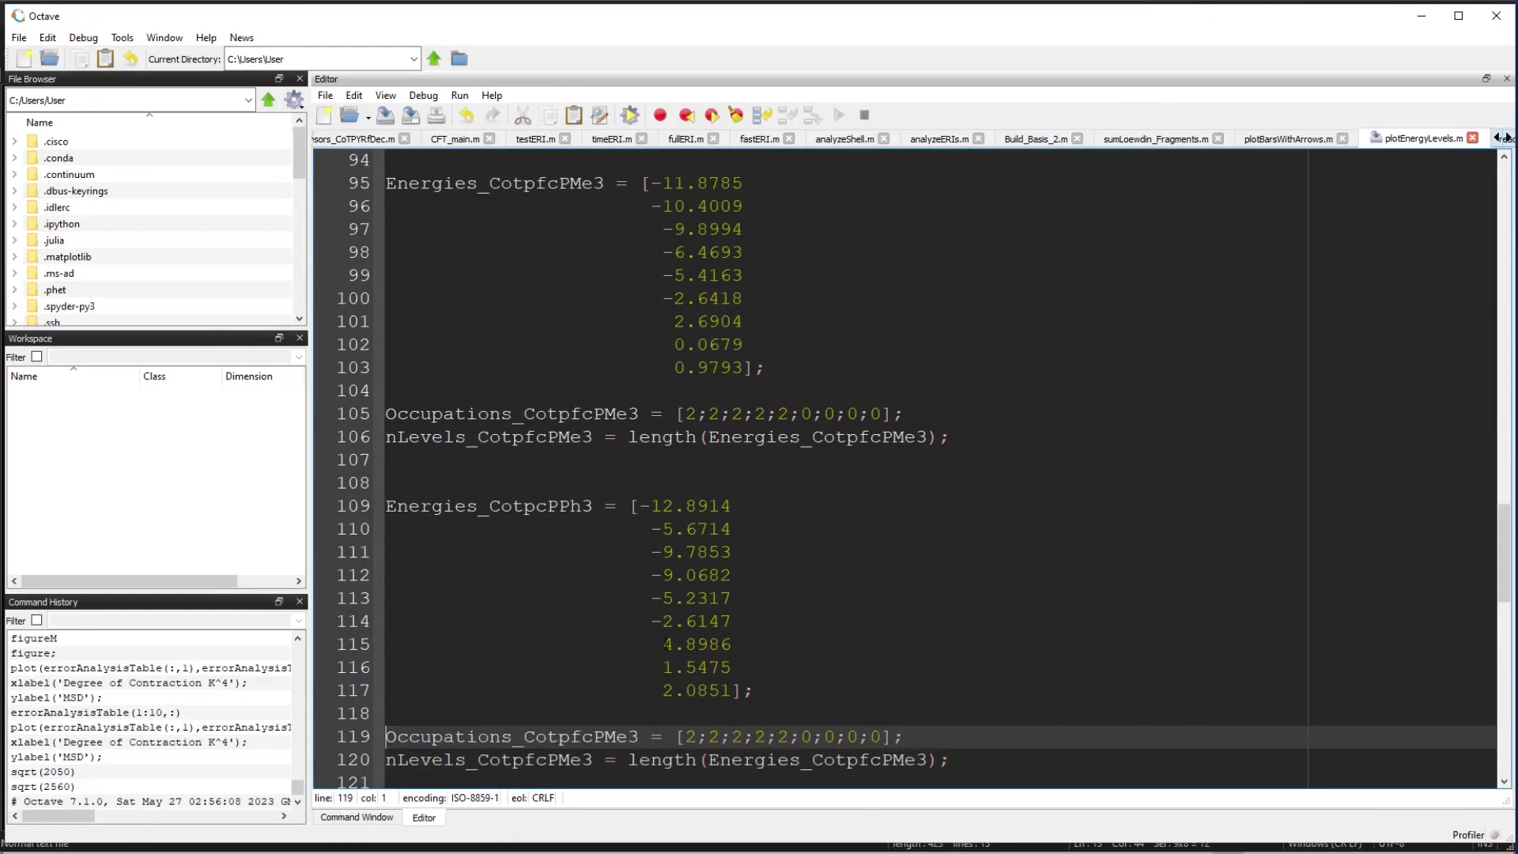
Replace CotpfcPMe3 with CotpcPPh3 throughout the duplicated occupations and nLevels lines
drag(491, 506, 582, 506)
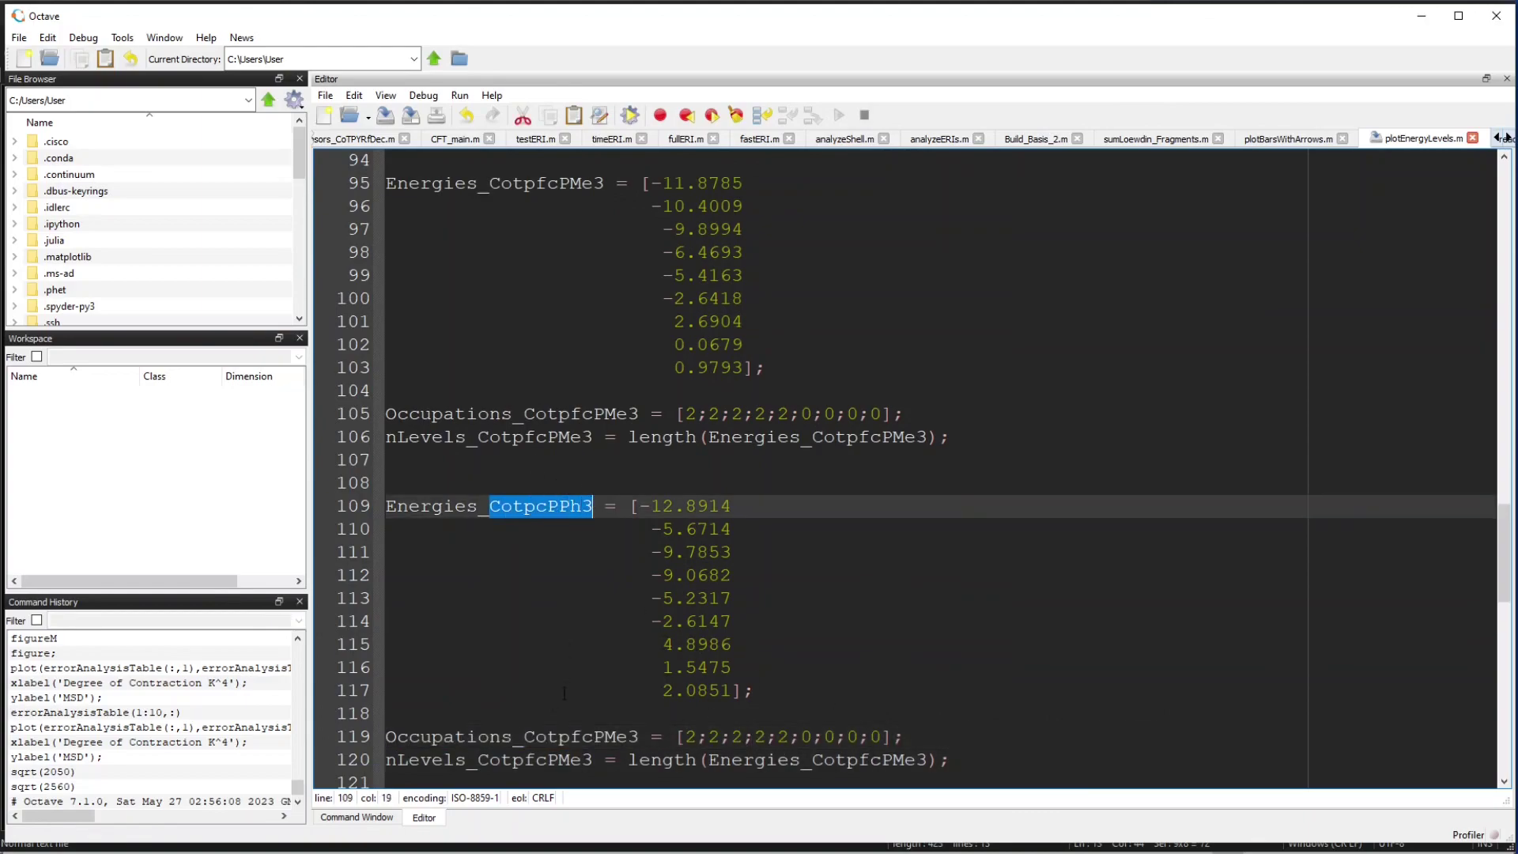
key(ctrl+c)
drag(525, 736, 638, 737)
key(ctrl+v)
drag(477, 759, 593, 760)
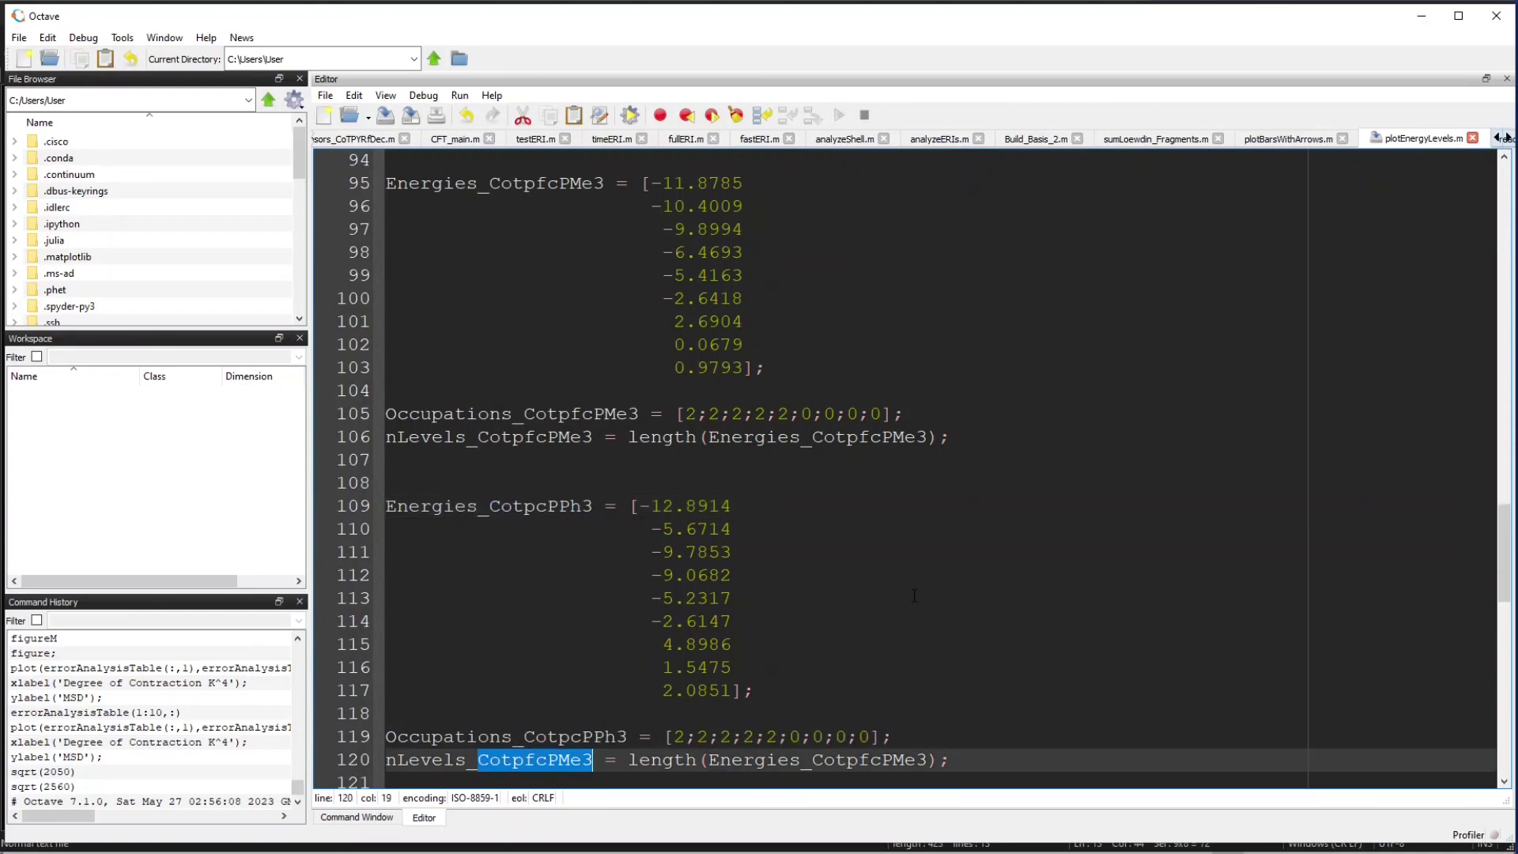
key(ctrl+v)
drag(805, 759, 907, 759)
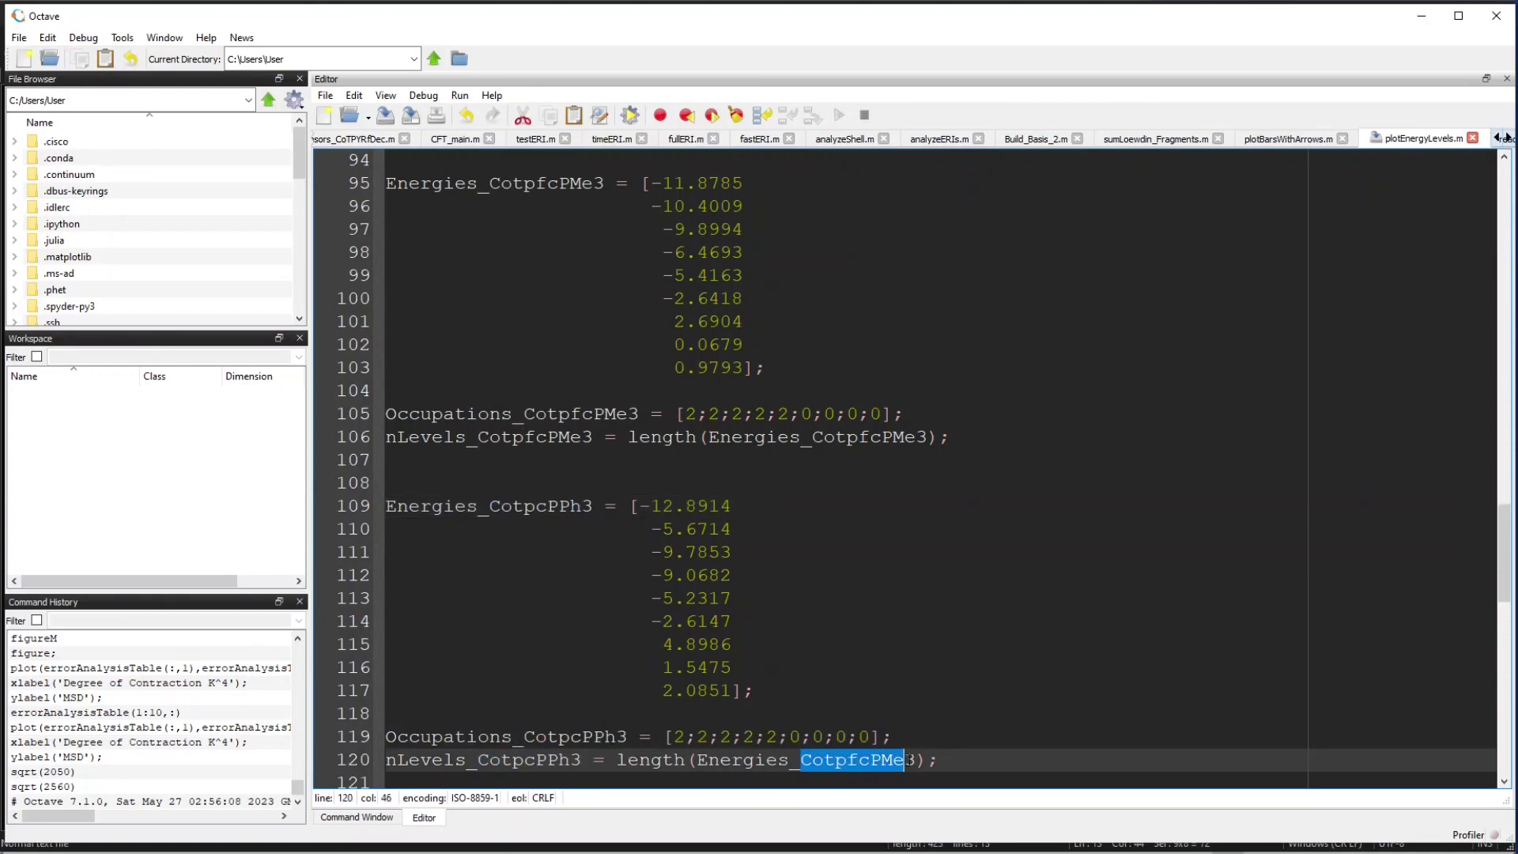
key(ctrl+v)
Set the sizes of EnergiesCell, OccupationsCell and nLevelsCell to cell(9,1)
scroll(916, 760, down, 5)
drag(616, 482, 628, 483)
text(9)
double_click(656, 506)
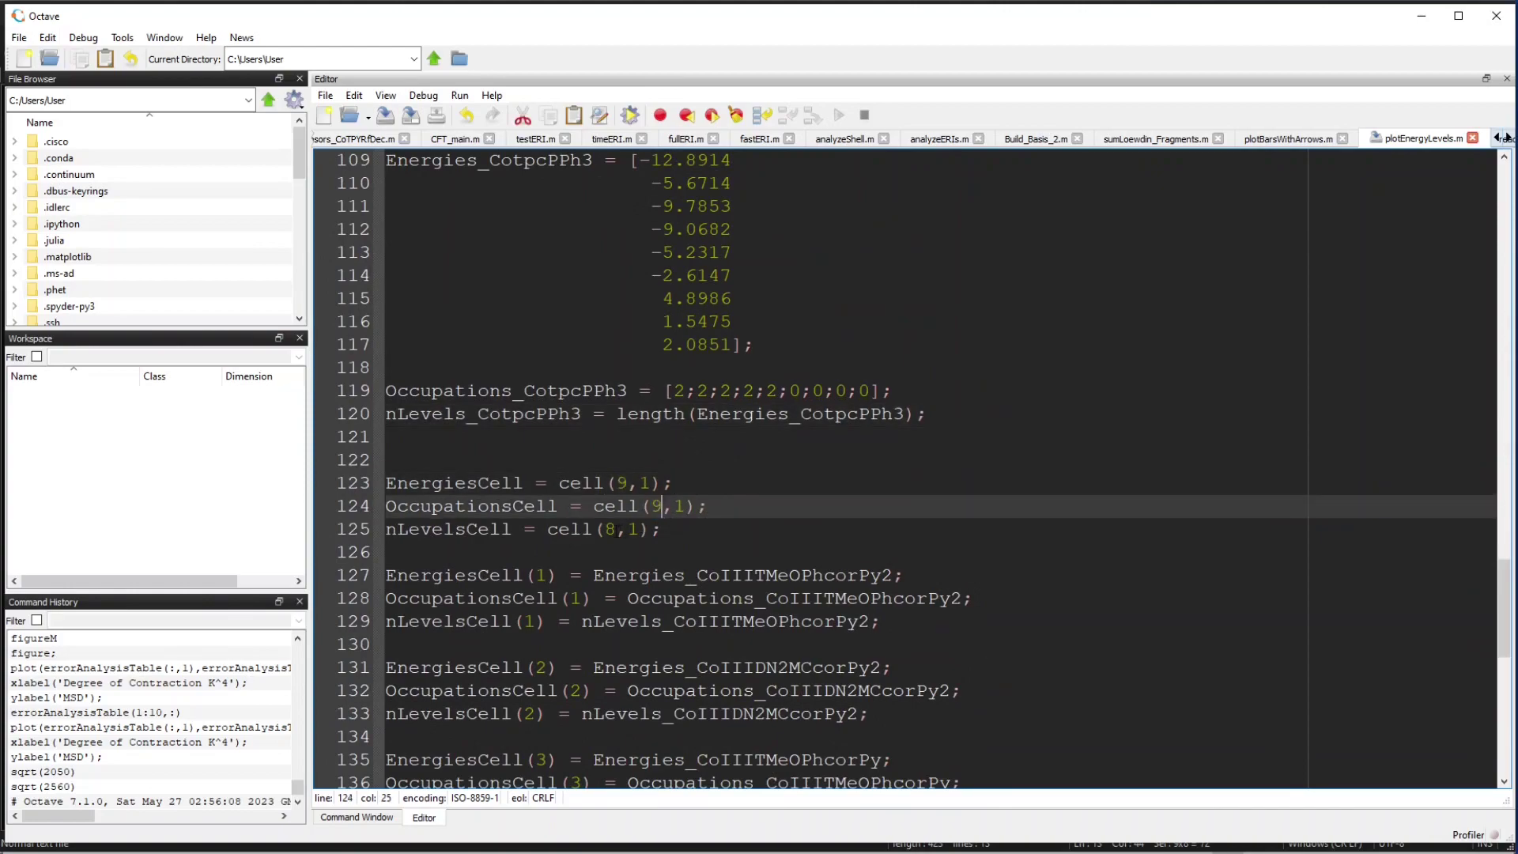
double_click(610, 529)
text(9)
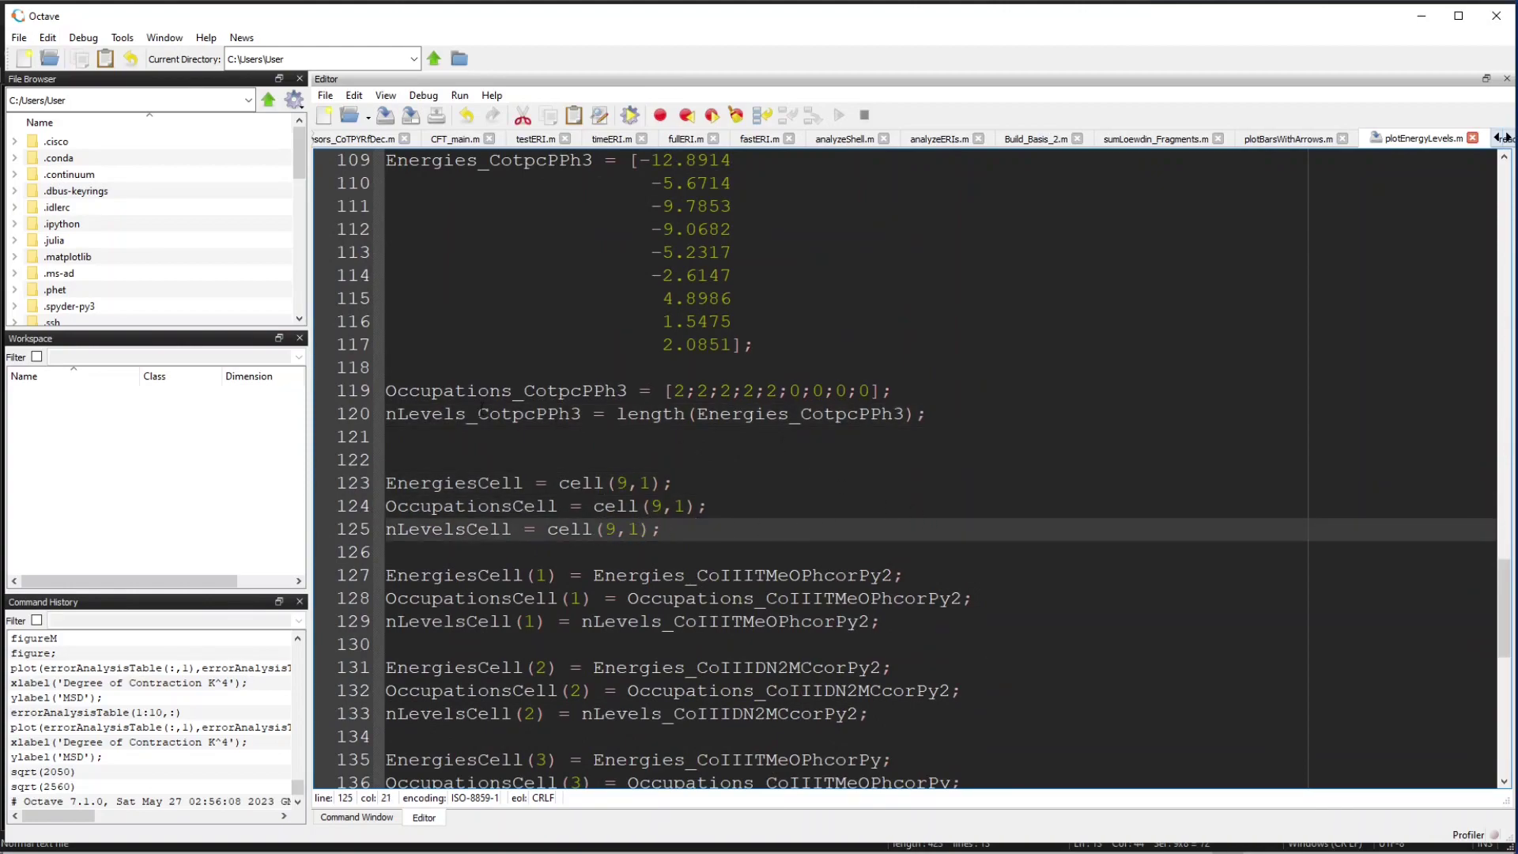
Duplicate the three cell assignments with index 8 below themselves and change the index of the copies to 9
scroll(481, 406, down, 11)
drag(798, 530, 386, 482)
click(395, 554)
key(Return)
key(Return)
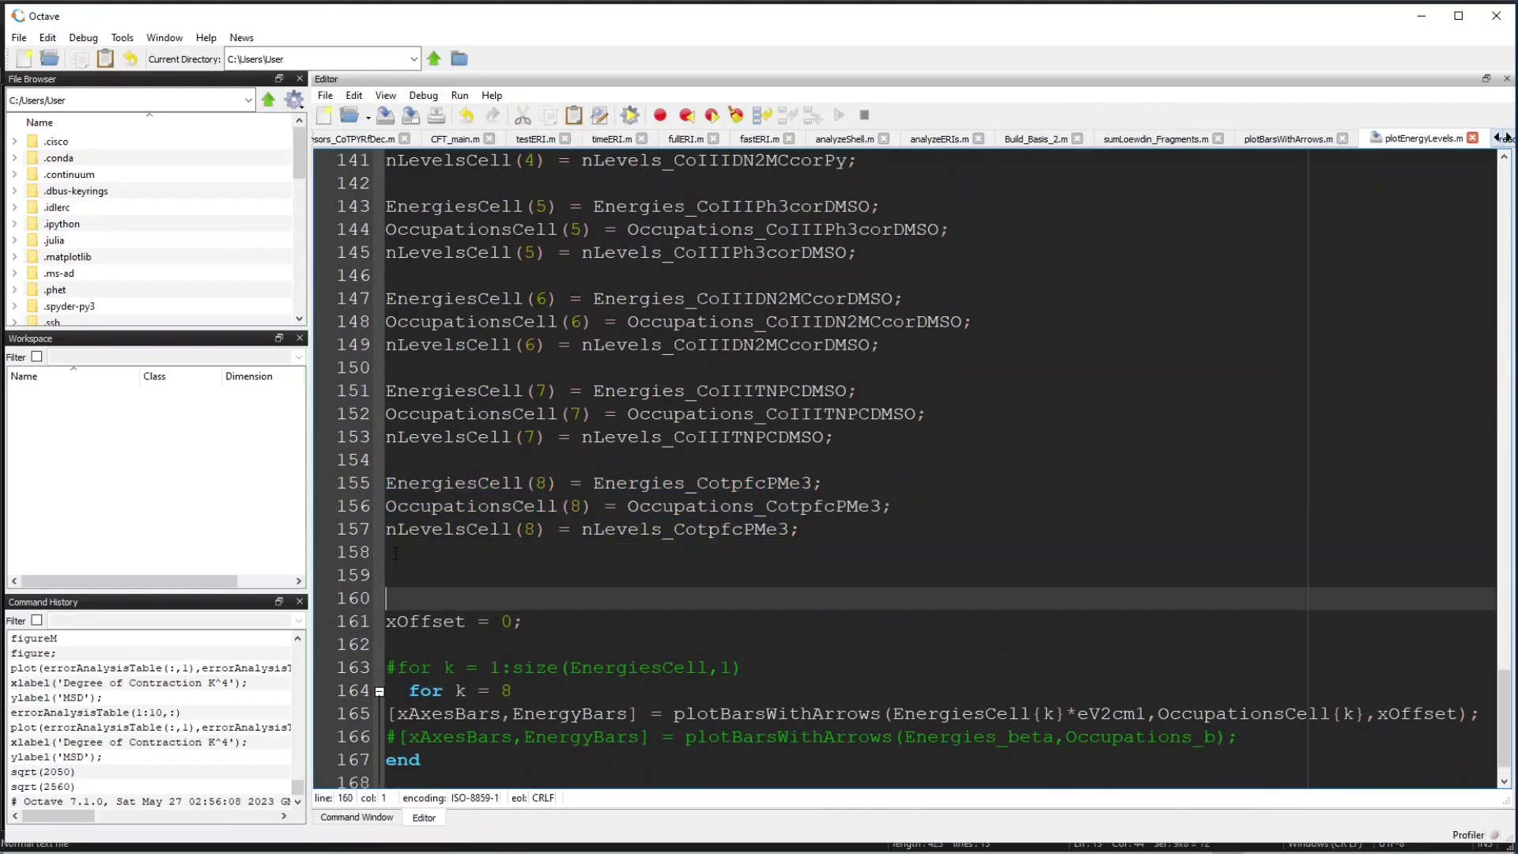
key(Up)
key(ctrl+v)
double_click(530, 575)
text(9)
double_click(574, 598)
text(9)
double_click(529, 622)
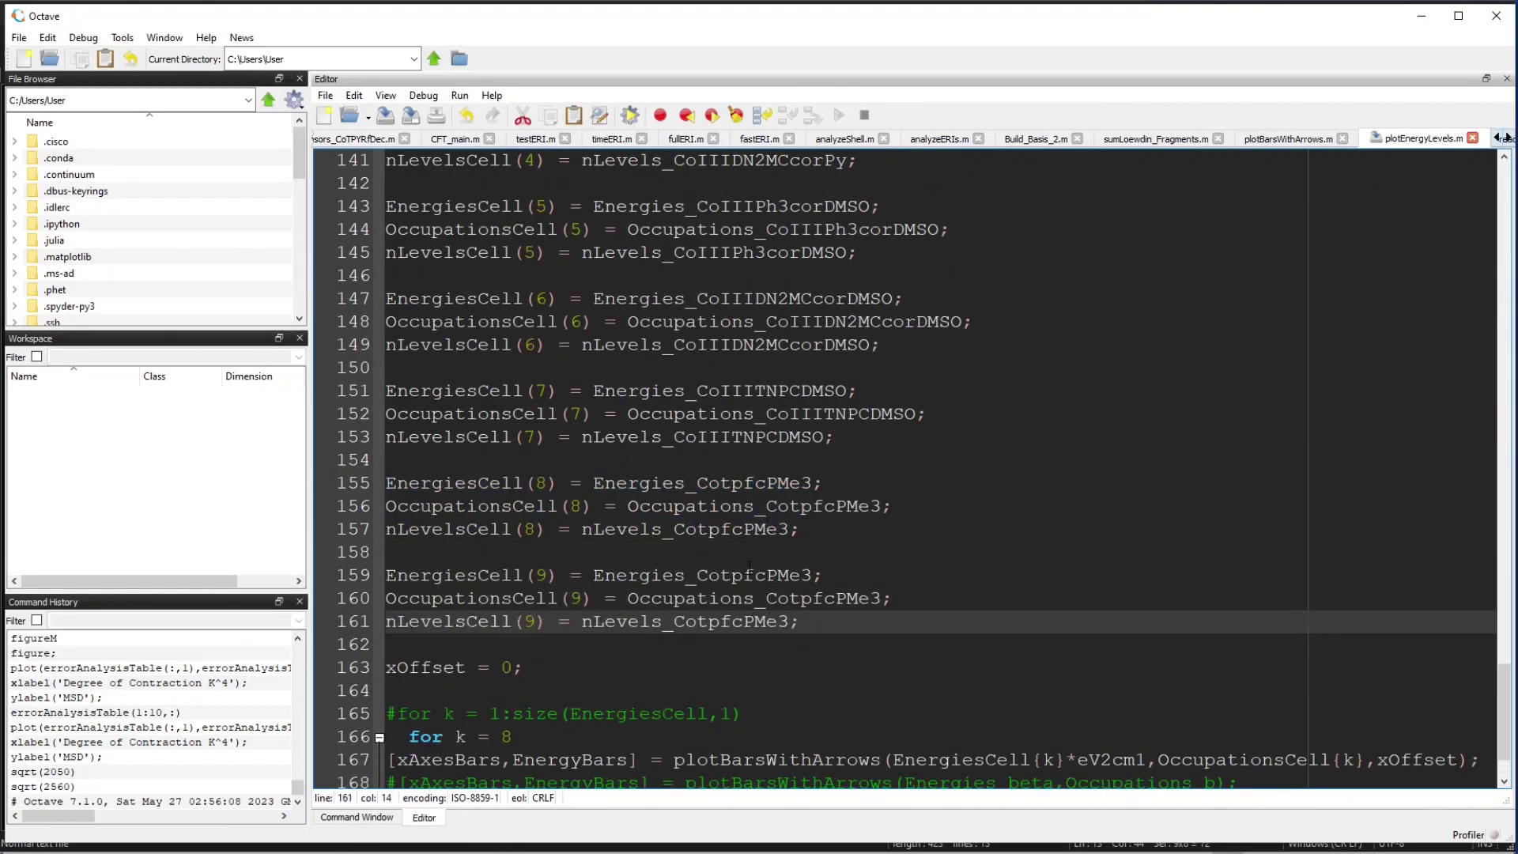
Replace CotpfcPMe3 with CotpcPPh3 in the three cell assignments with index 9
scroll(750, 568, up, 11)
drag(583, 437, 477, 438)
scroll(478, 438, down, 13)
drag(697, 483, 879, 506)
key(ctrl+v)
key(ctrl+v)
drag(674, 529, 788, 529)
key(ctrl+v)
Set the plotting loop to run for k = 9
click(798, 575)
double_click(506, 645)
click(828, 615)
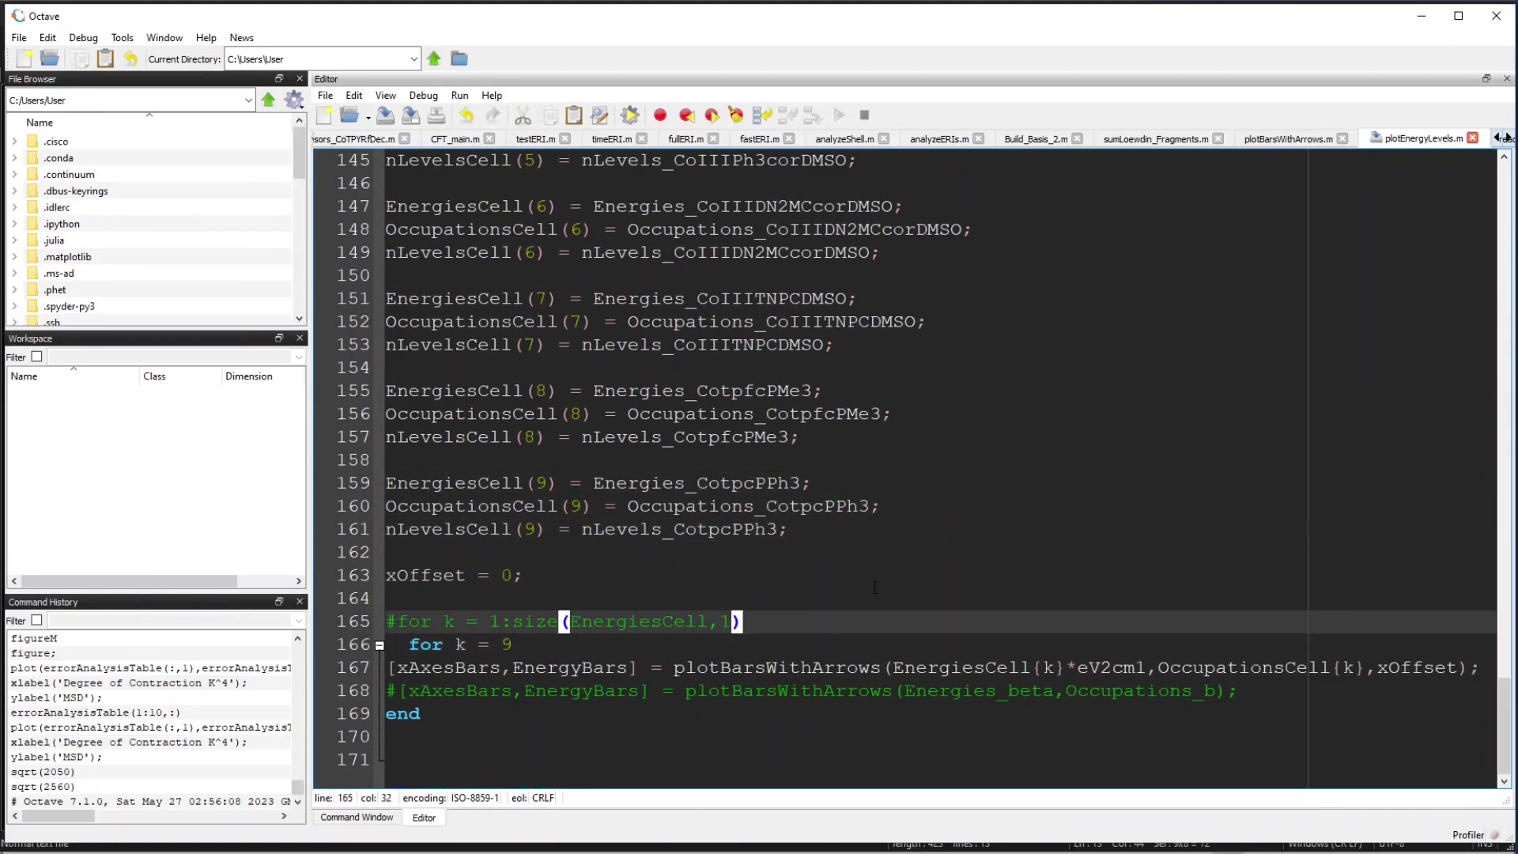
Save plotEnergyLevels.m, run it with the working directory changed to the script's folder, and copy the resulting figure
key(ctrl+s)
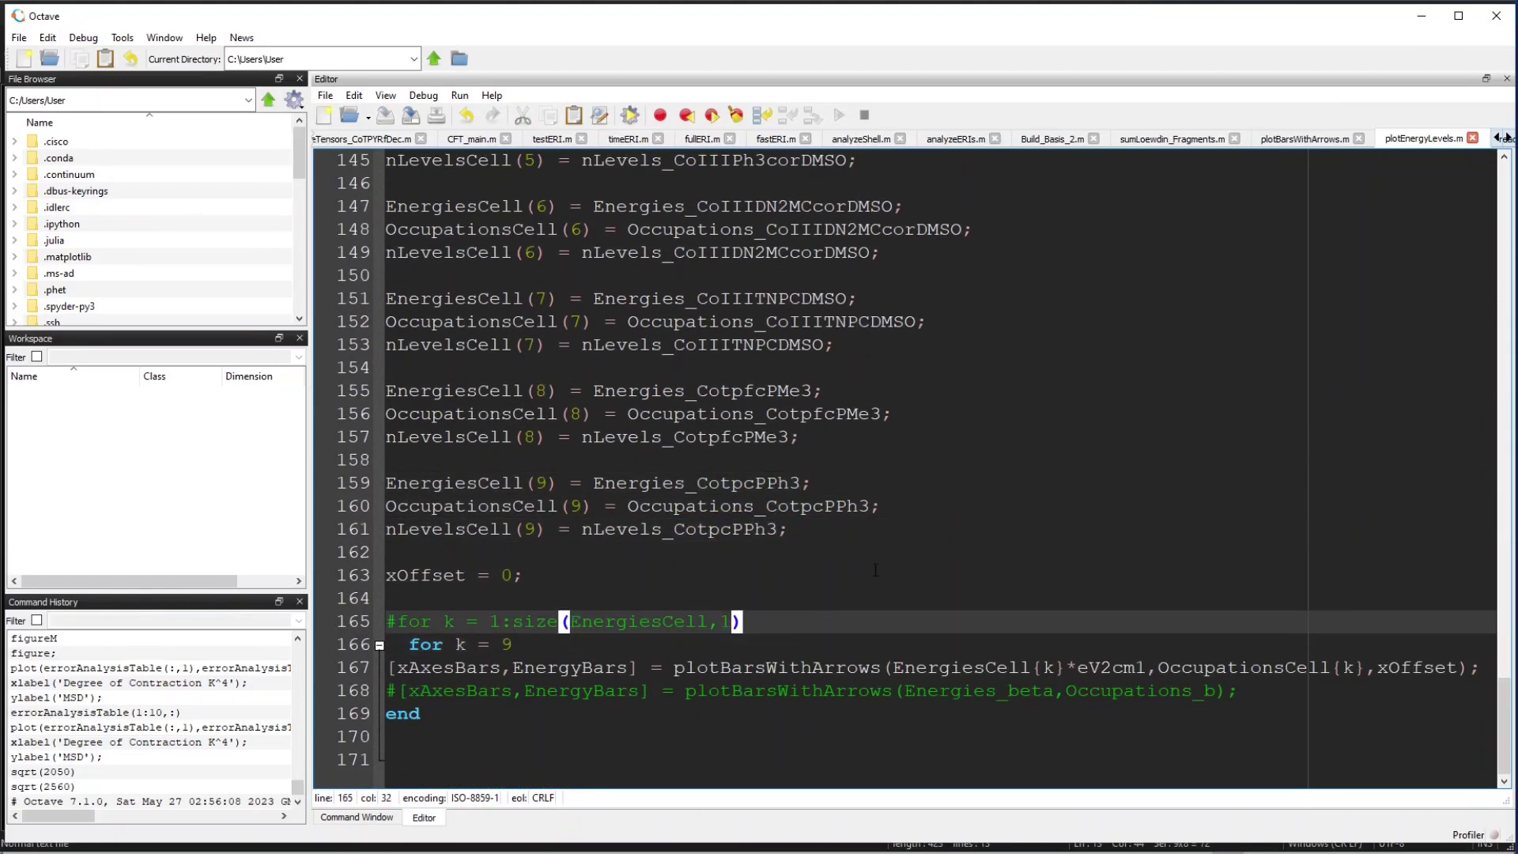
click(630, 115)
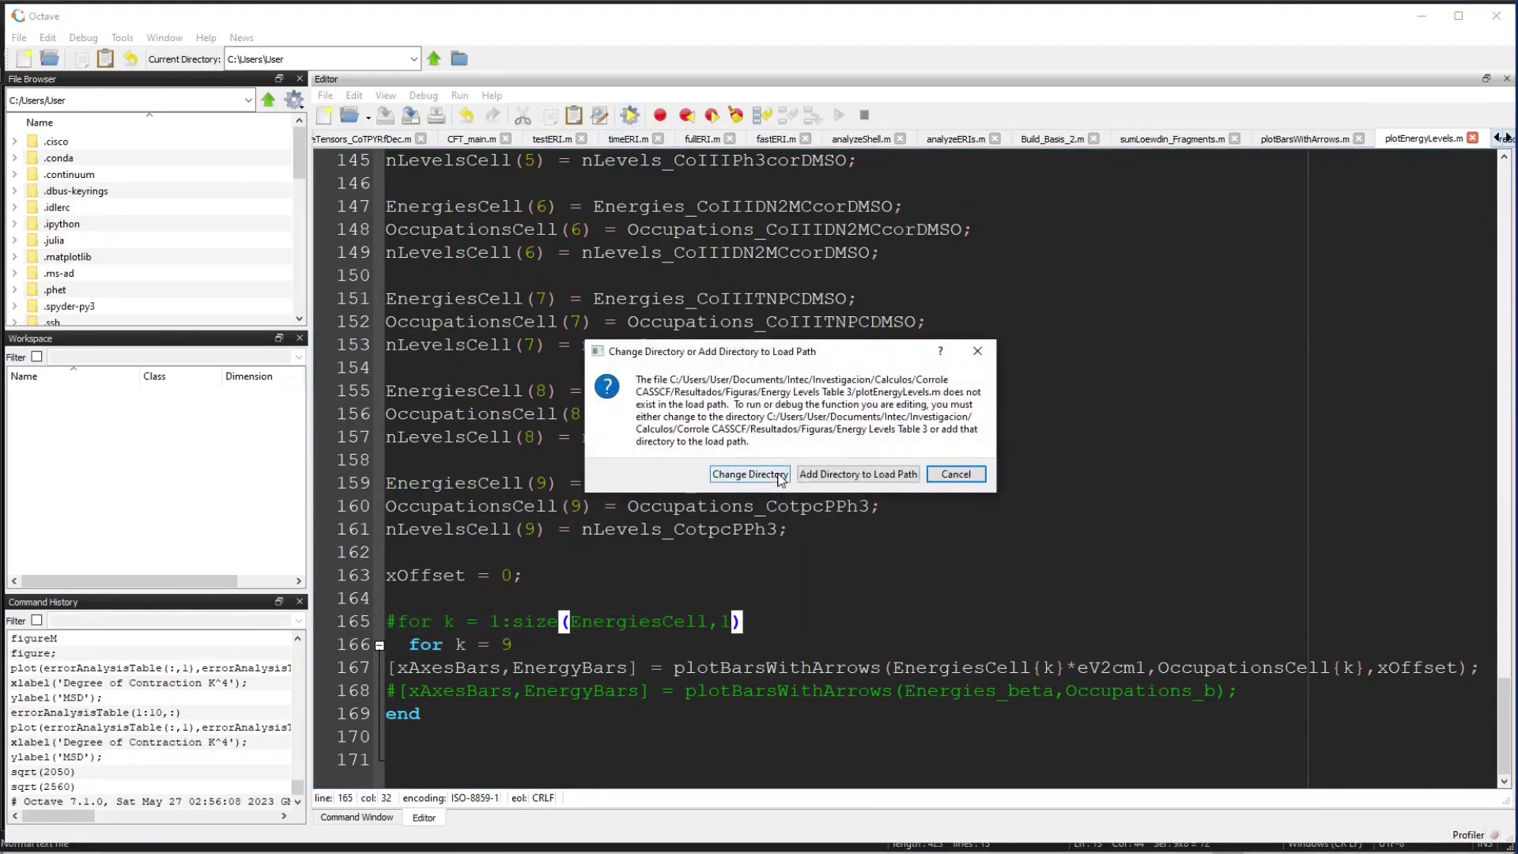
click(780, 475)
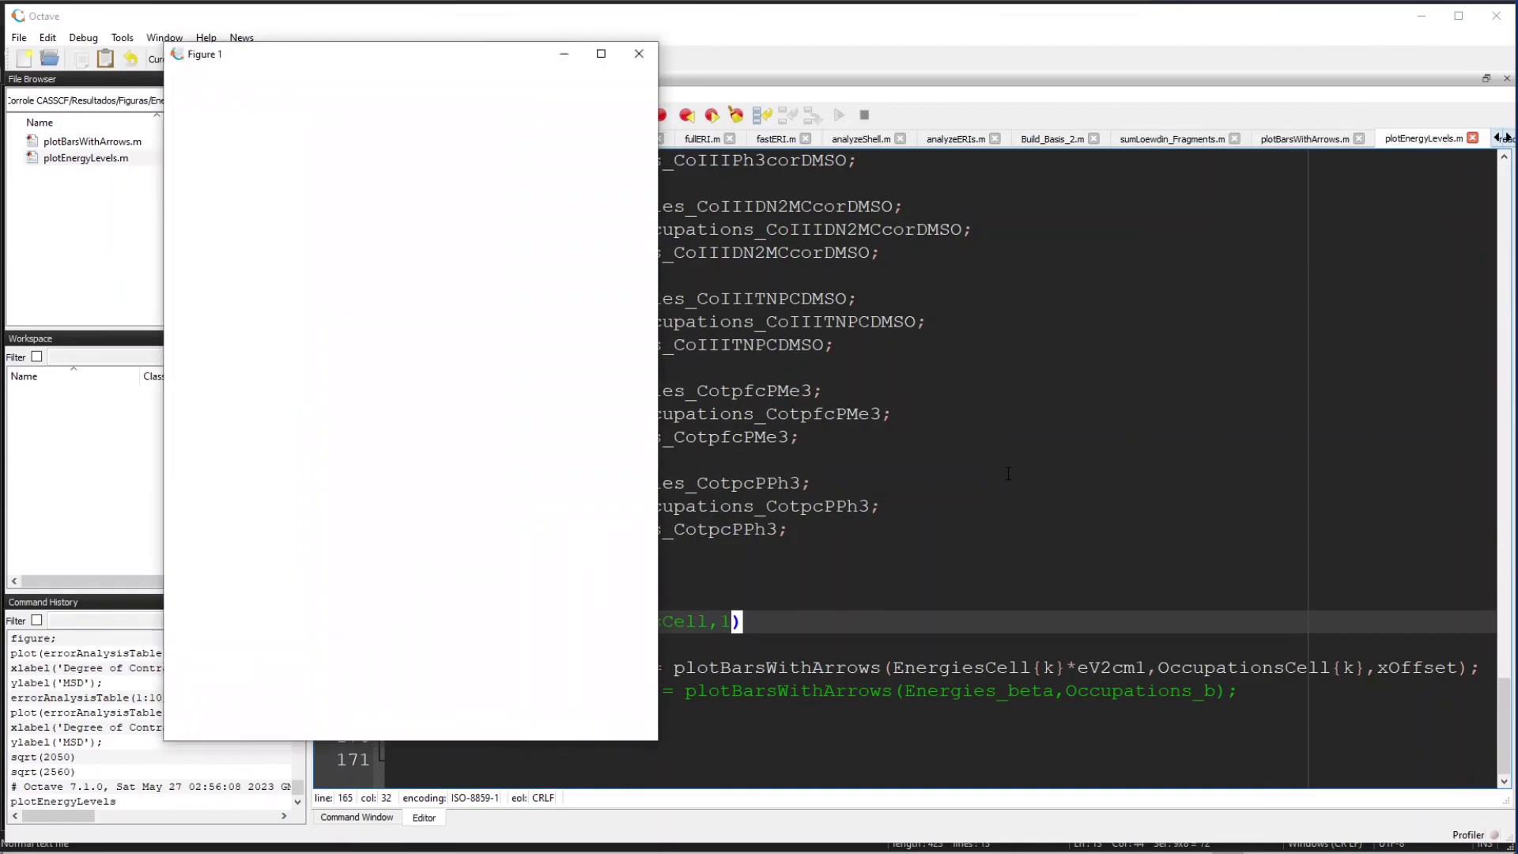
click(250, 57)
click(318, 152)
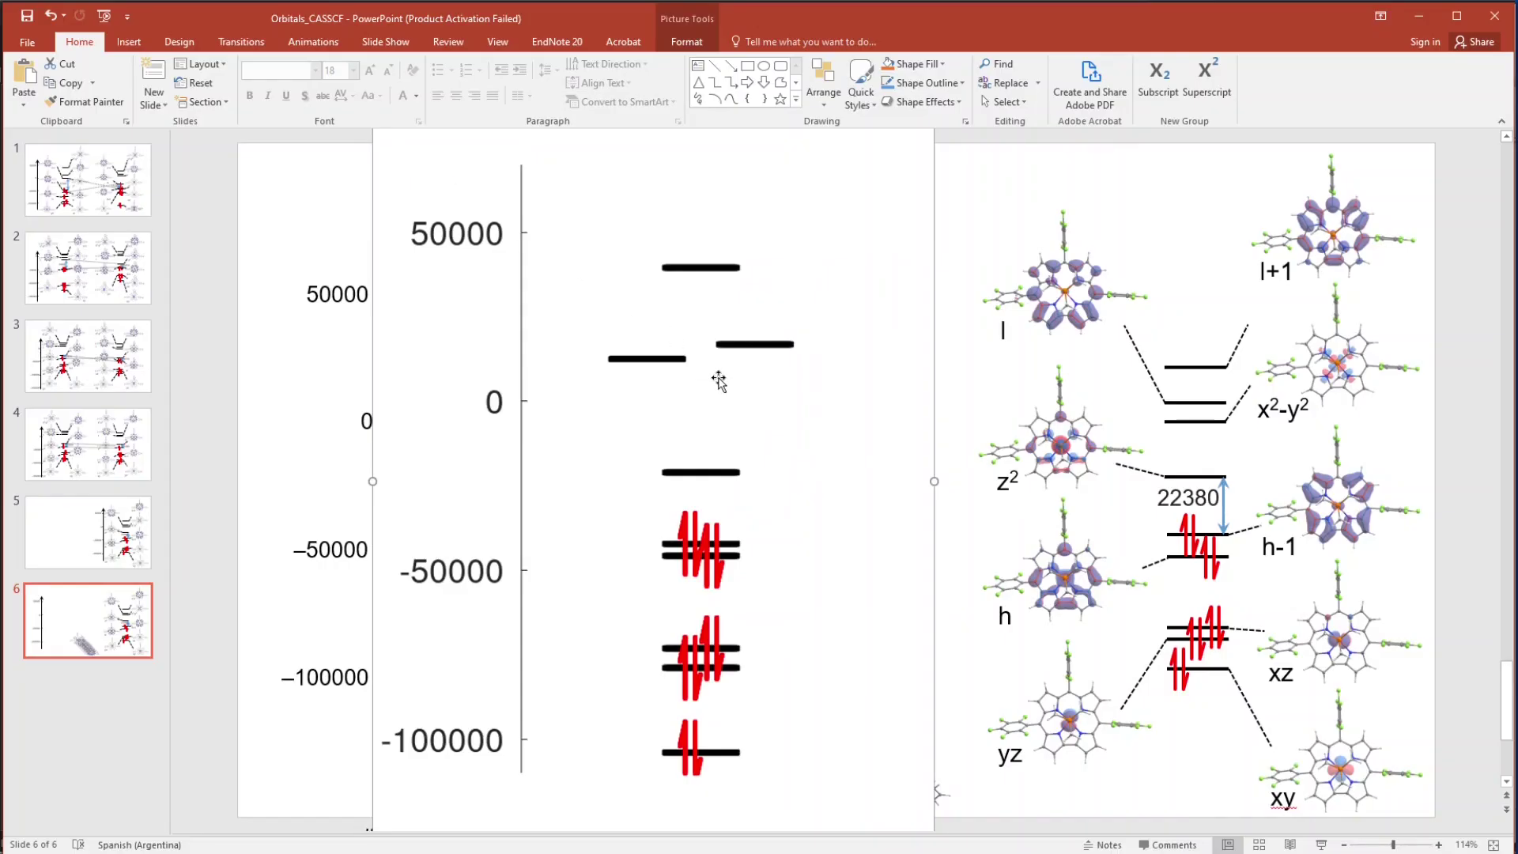
Switch to PowerPoint, place the copied energy-level plot beside the energy axis on slide 6 and shrink it slightly
drag(722, 379, 606, 298)
drag(705, 383, 586, 308)
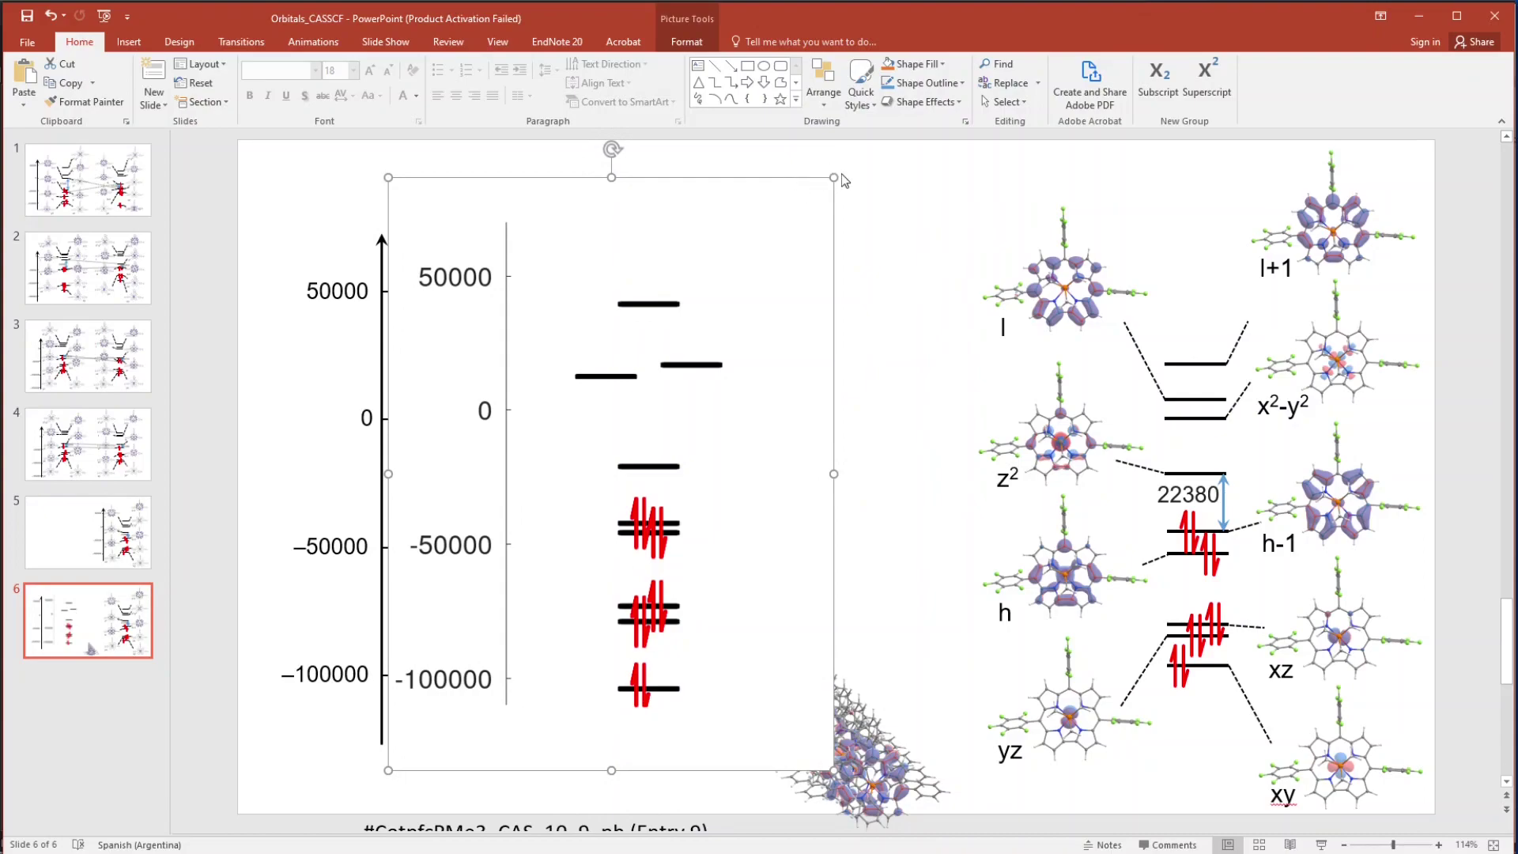
drag(833, 175, 819, 197)
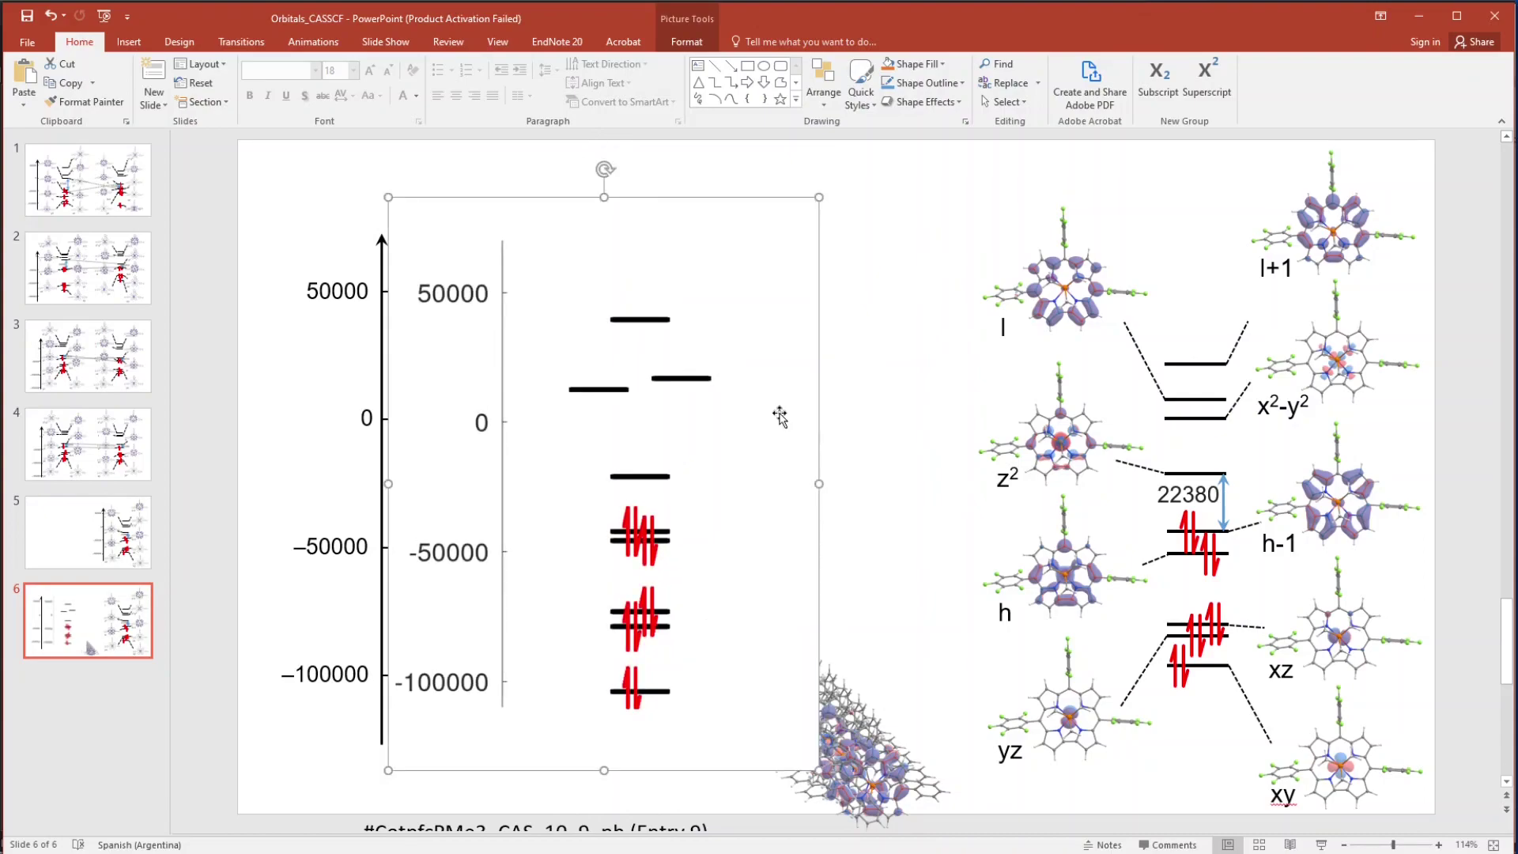
Move the plot picture closer to the slide's energy axis and send it behind the other objects
right_click(764, 284)
mouse_move(851, 445)
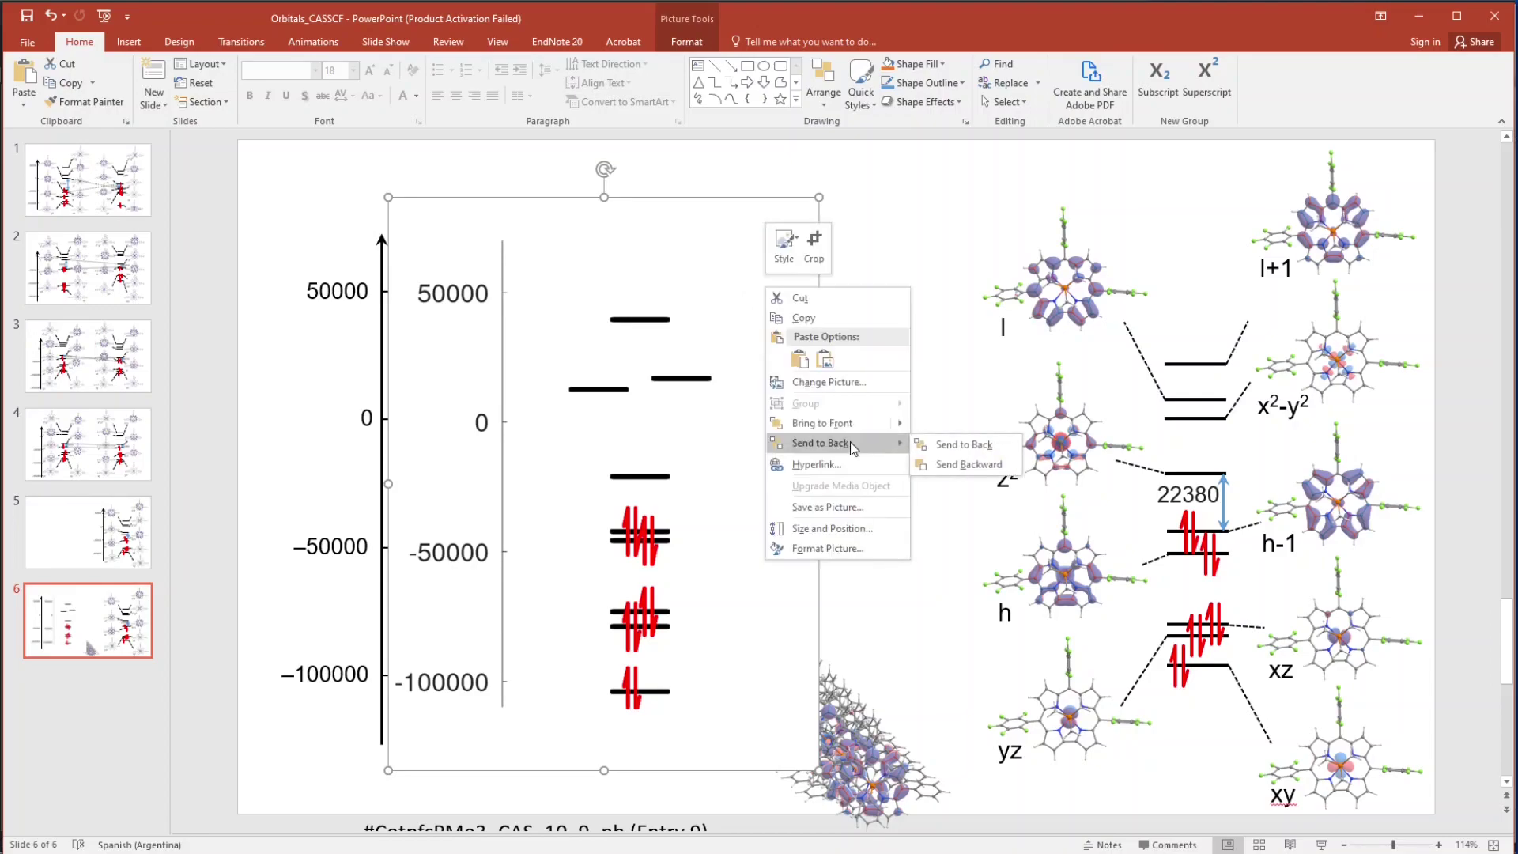
click(963, 467)
drag(769, 378, 691, 374)
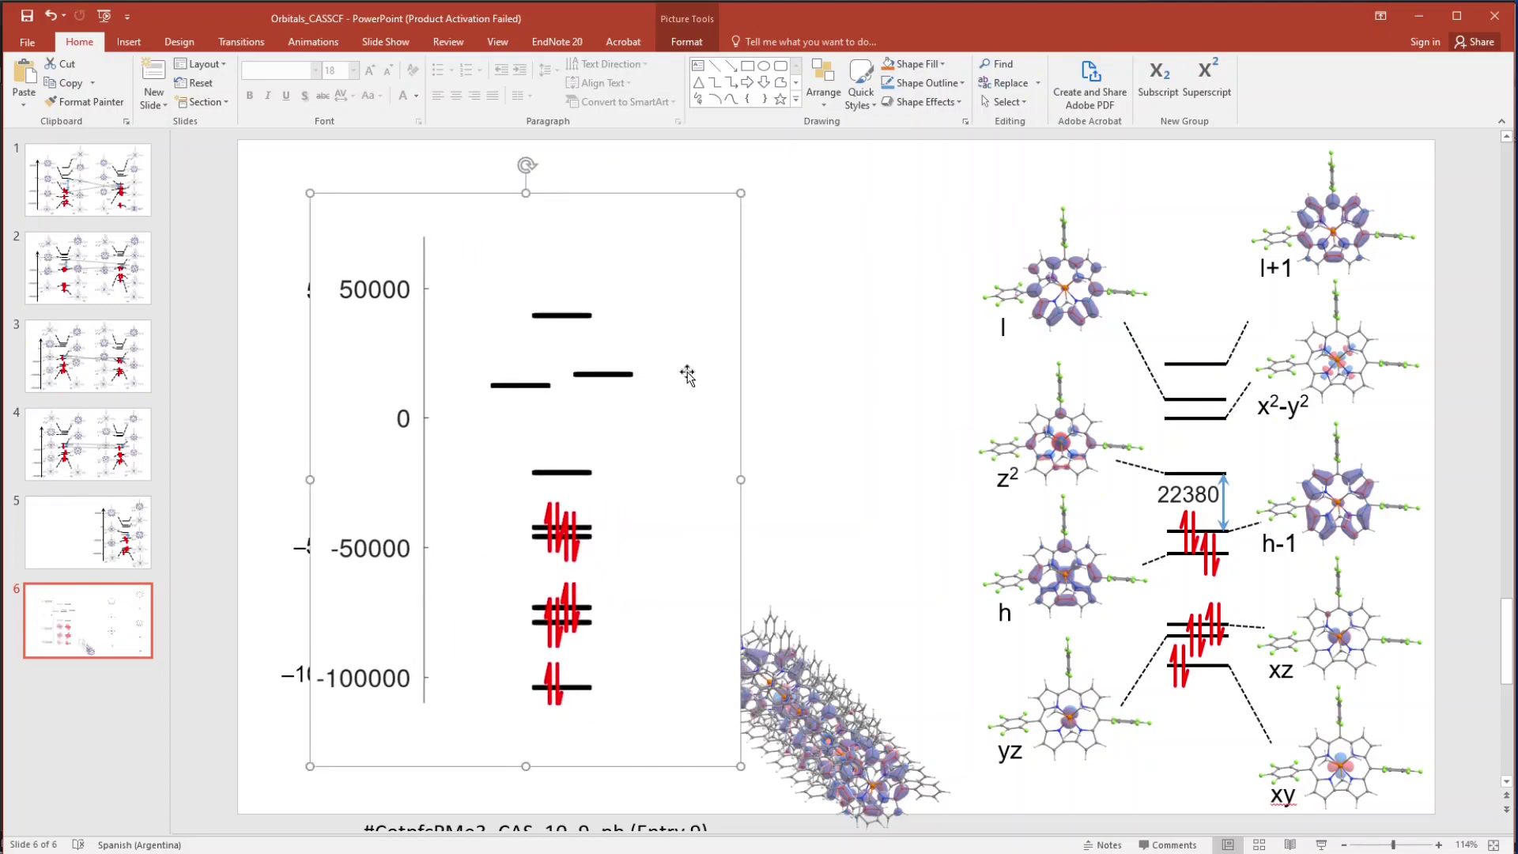
right_click(689, 373)
click(768, 527)
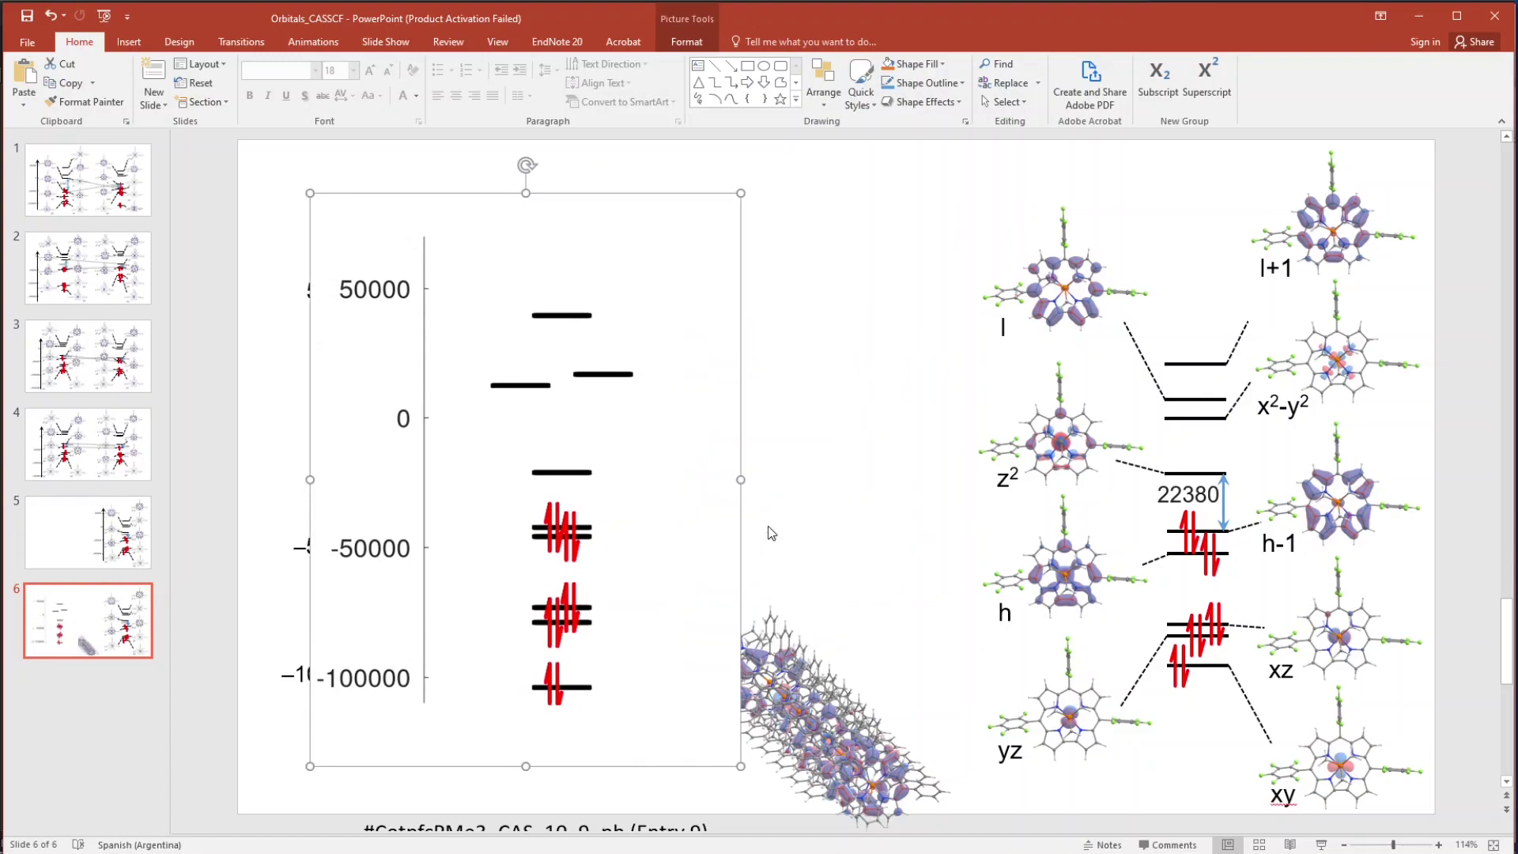
Scale the plot picture until its tick marks match the slide's energy axis, and set it just beside that axis
drag(647, 461, 617, 462)
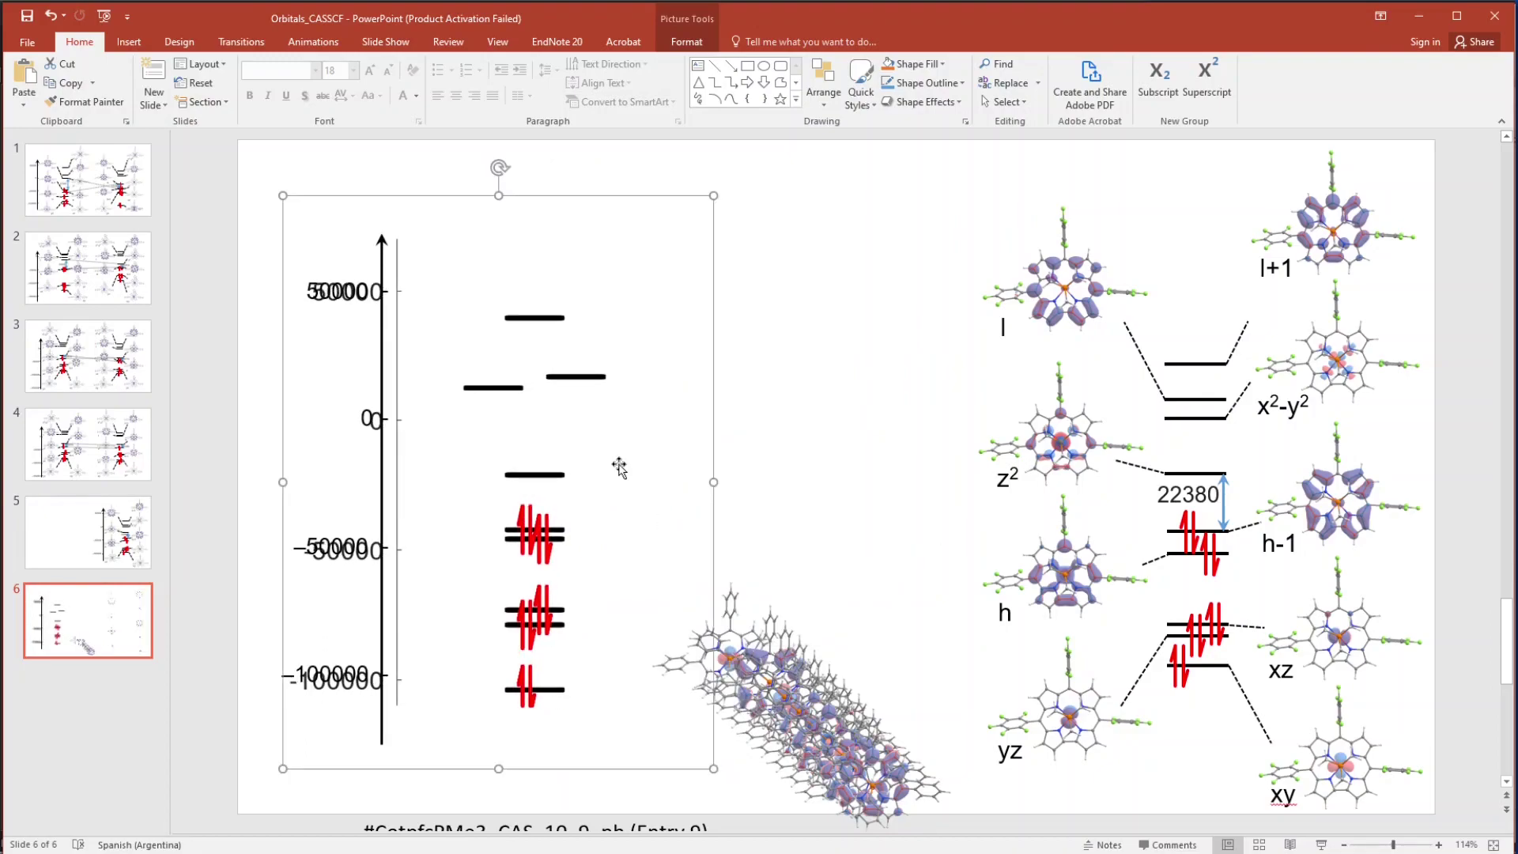
drag(715, 765, 709, 764)
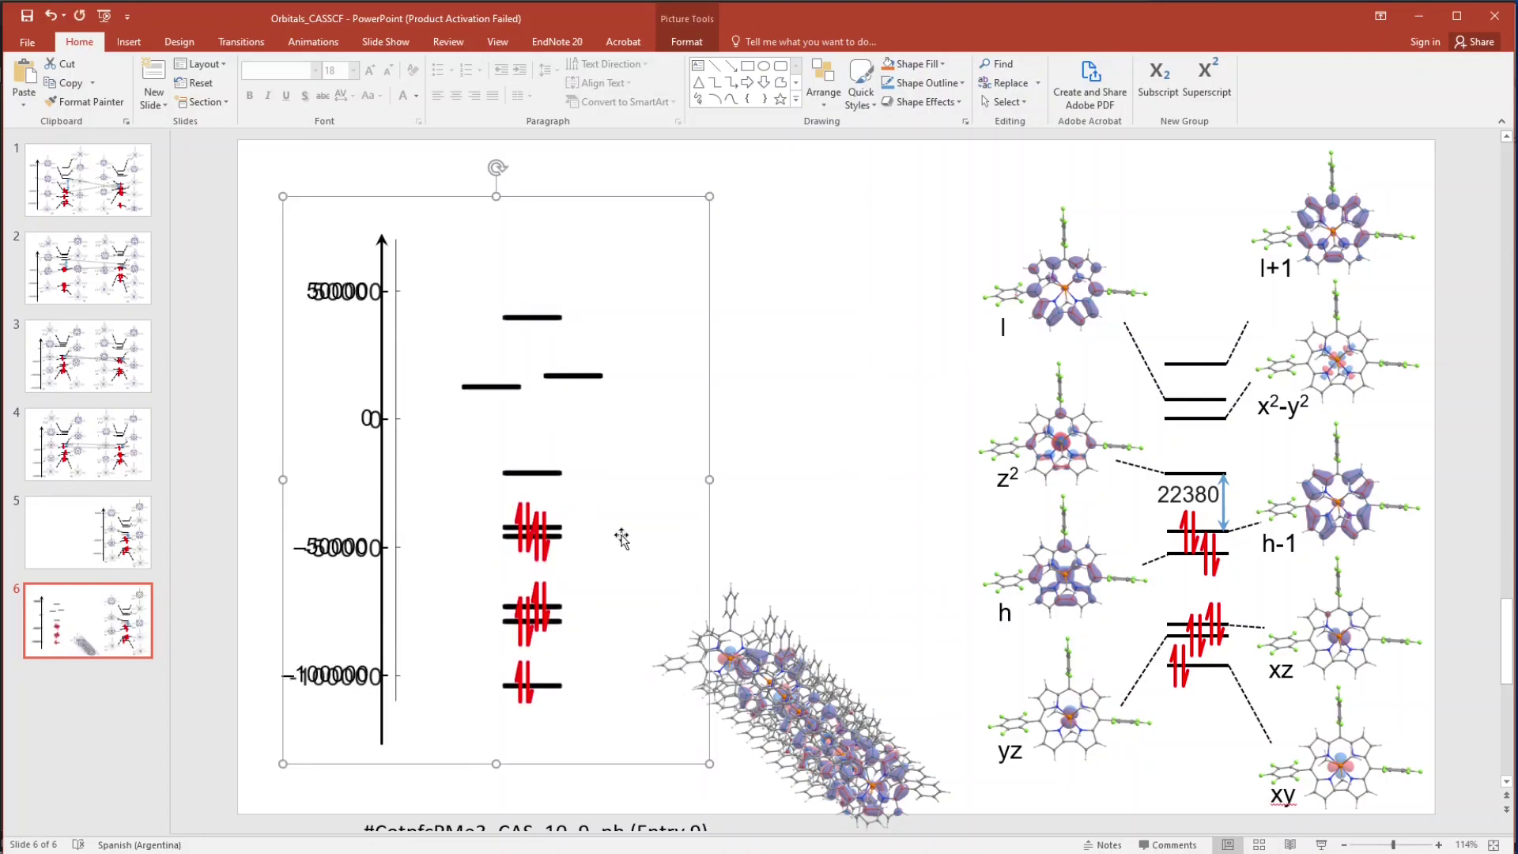
drag(590, 396, 691, 393)
click(1236, 505)
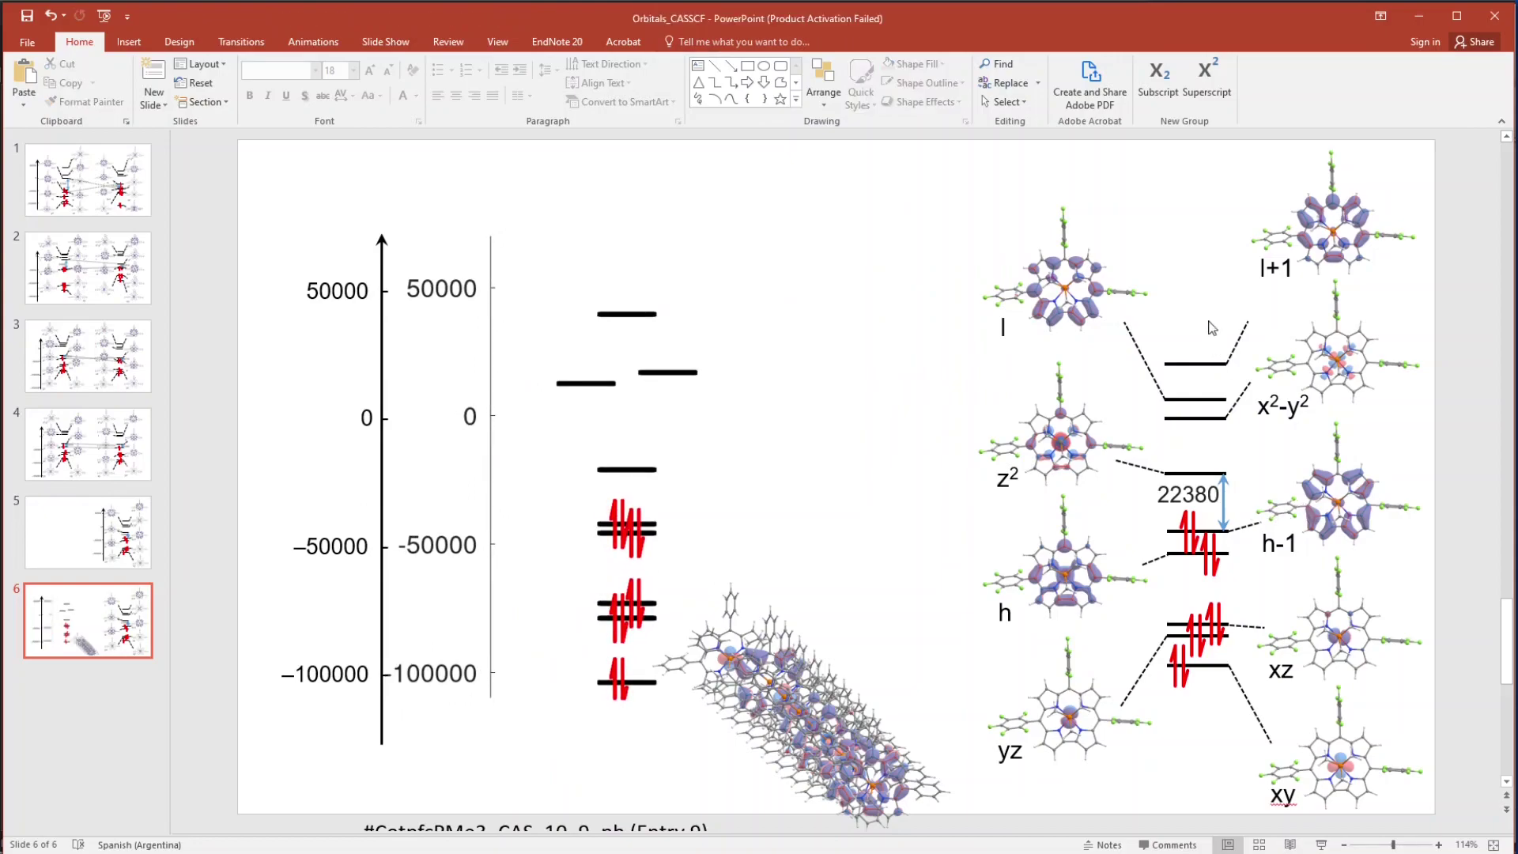
Delete the nine old orbital pictures around the existing level diagram, keeping their text labels
click(1050, 293)
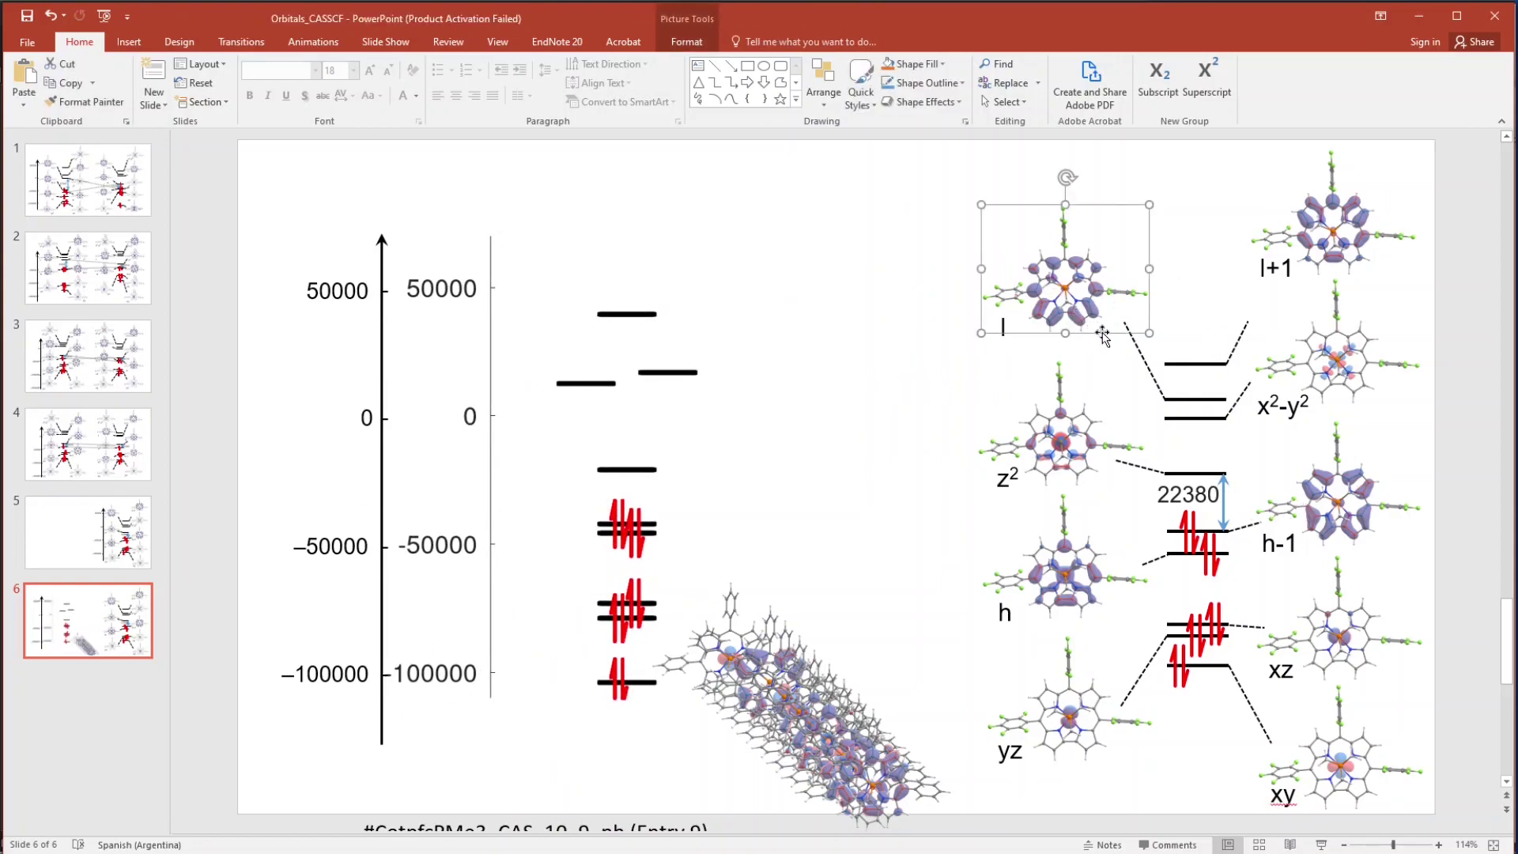
key(Delete)
click(1107, 360)
key(Delete)
click(1082, 553)
key(Delete)
click(1068, 712)
key(Delete)
click(1341, 760)
key(Delete)
click(1341, 632)
key(Delete)
click(1351, 519)
key(Delete)
click(1344, 364)
key(Delete)
click(1337, 225)
key(Delete)
Move the existing level lines, electron arrows, 22380 gap marker and their grouped labels together onto the new energy-level plot
drag(1081, 223, 1349, 771)
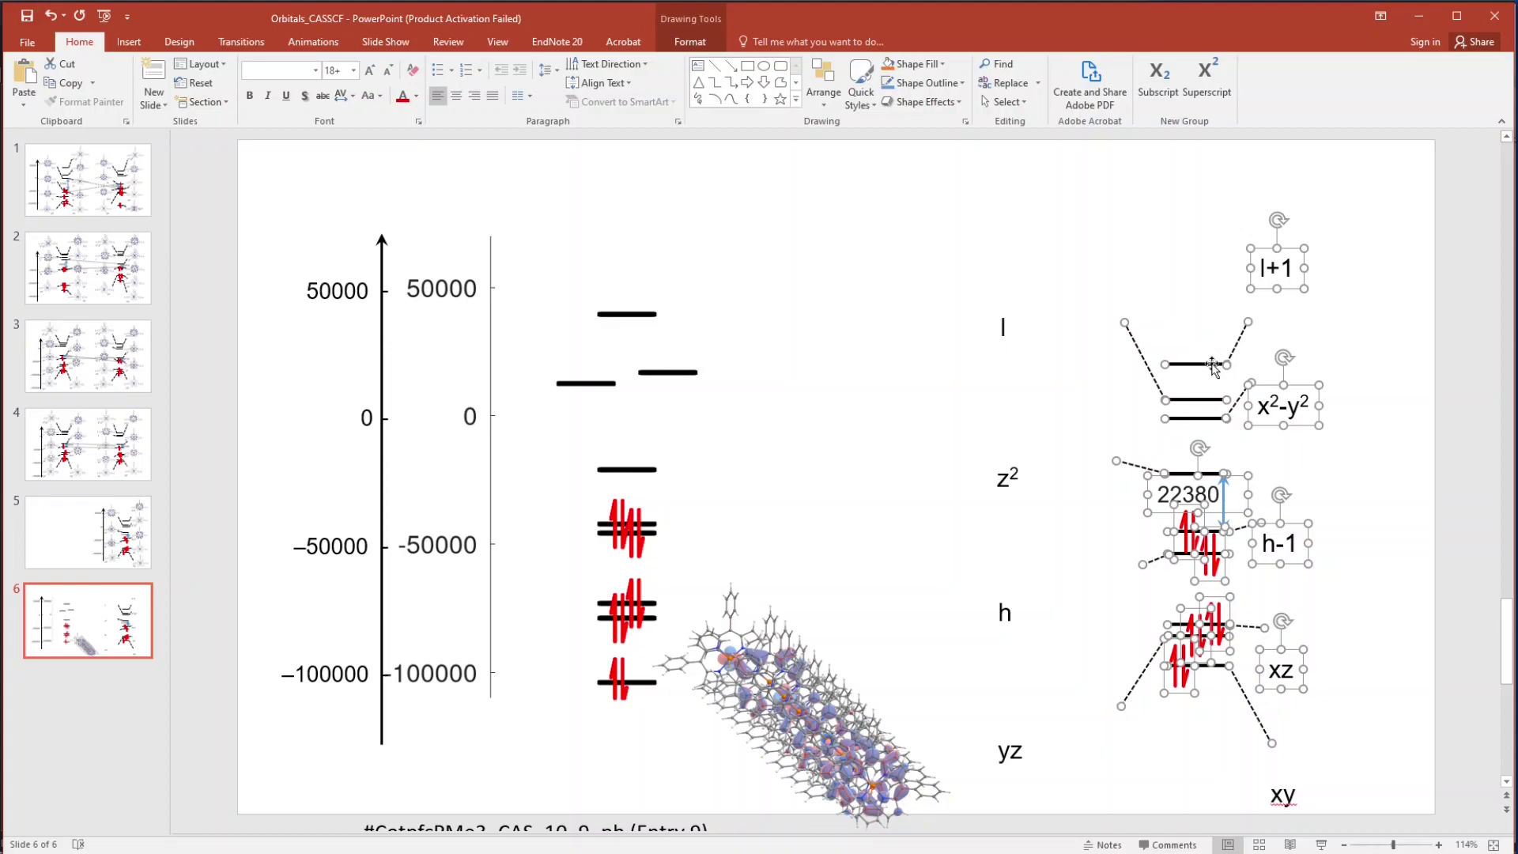
mouse_move(1209, 364)
mouse_down()
mouse_move(980, 332)
mouse_move(573, 380)
mouse_up()
click(522, 248)
Raise the l+1 level line to the highest plotted bar and the l level line to the second-highest, with their dashed connectors
drag(522, 249, 646, 405)
key(Up)
key(Up)
key(Up)
key(Up)
key(Up)
key(Up)
key(Up)
key(Up)
key(Up)
key(ctrl+Up)
key(ctrl+Up)
drag(513, 424, 513, 390)
key(ctrl+Up)
key(Up)
key(ctrl+Up)
ctrl+scroll(534, 390, up, 10)
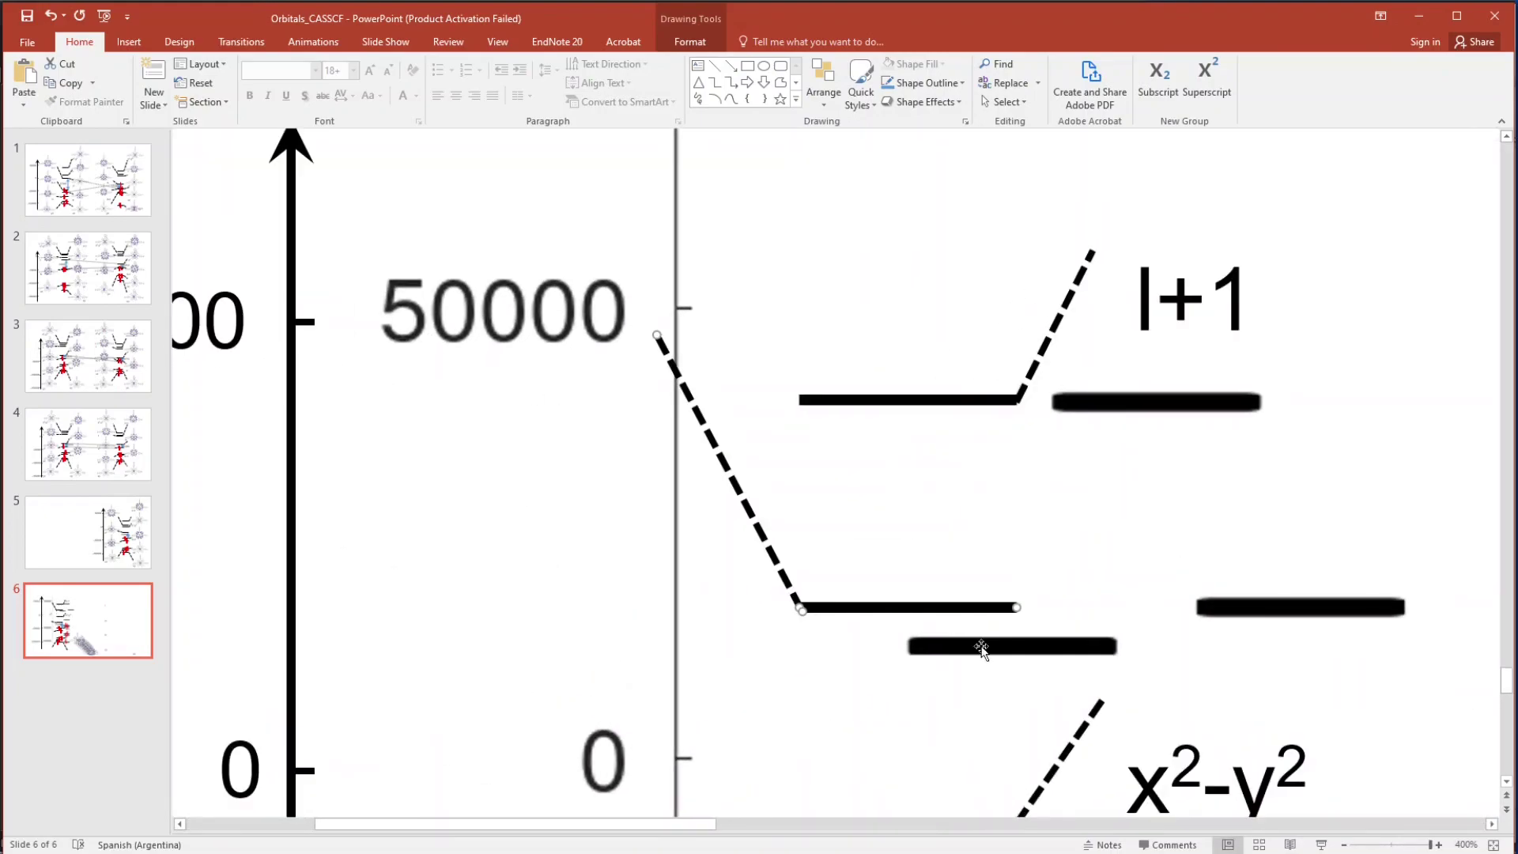
Raise the x²-y² level line and its dashed connector to the third-highest plotted bar, just above 0
scroll(953, 716, down, 1)
click(947, 743)
key(Up)
key(Up)
key(Up)
key(Up)
key(Up)
key(Up)
Raise the z² level line and its dashed connector to the unoccupied plotted bar between 0 and -50000
key(Up)
key(Up)
key(Up)
scroll(1047, 766, down, 3)
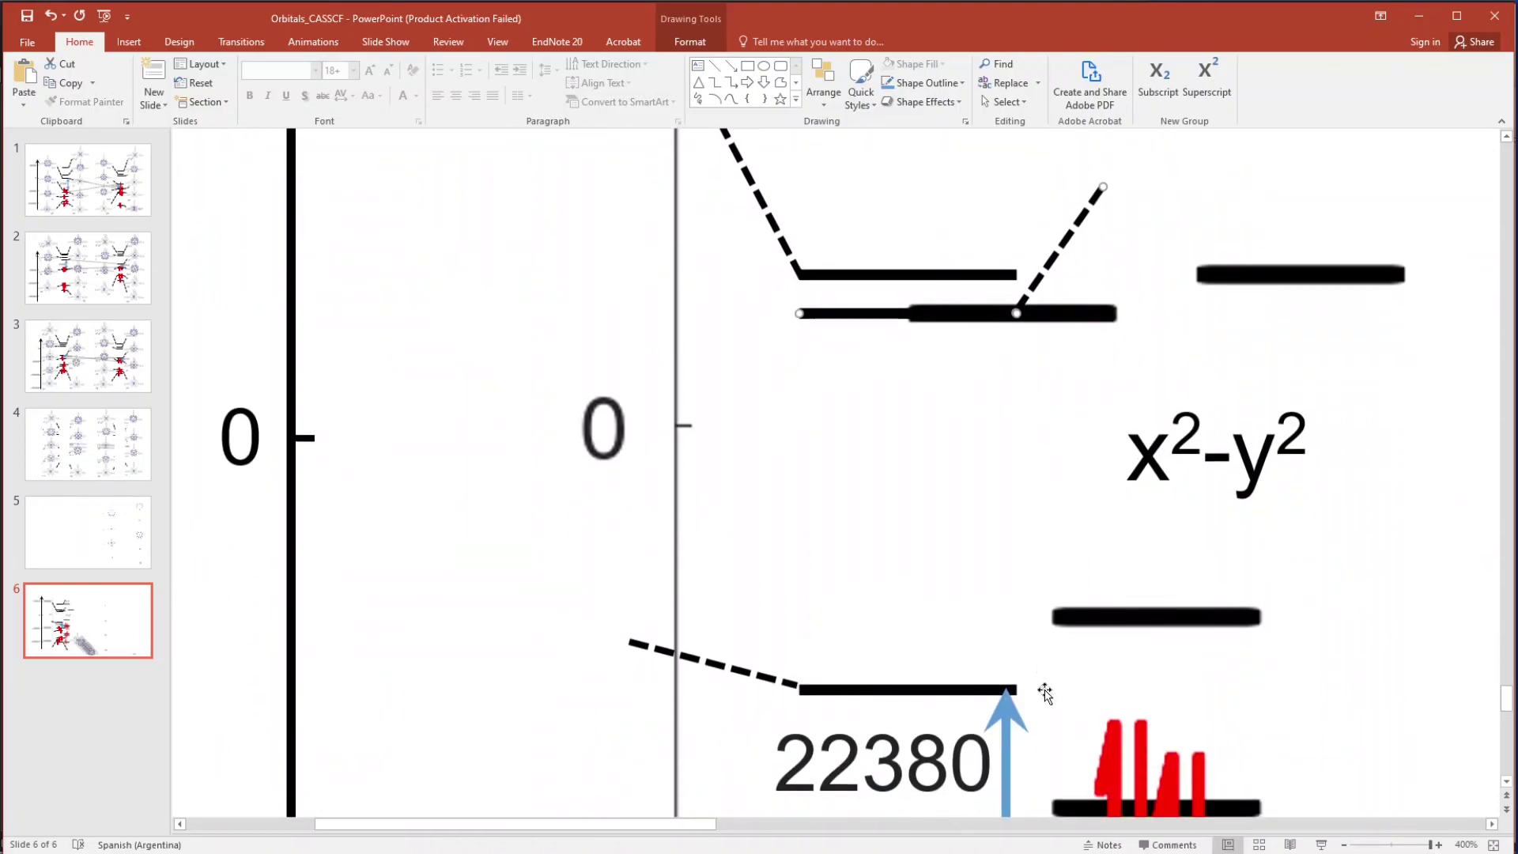
click(973, 686)
key(Up)
key(Up)
key(Up)
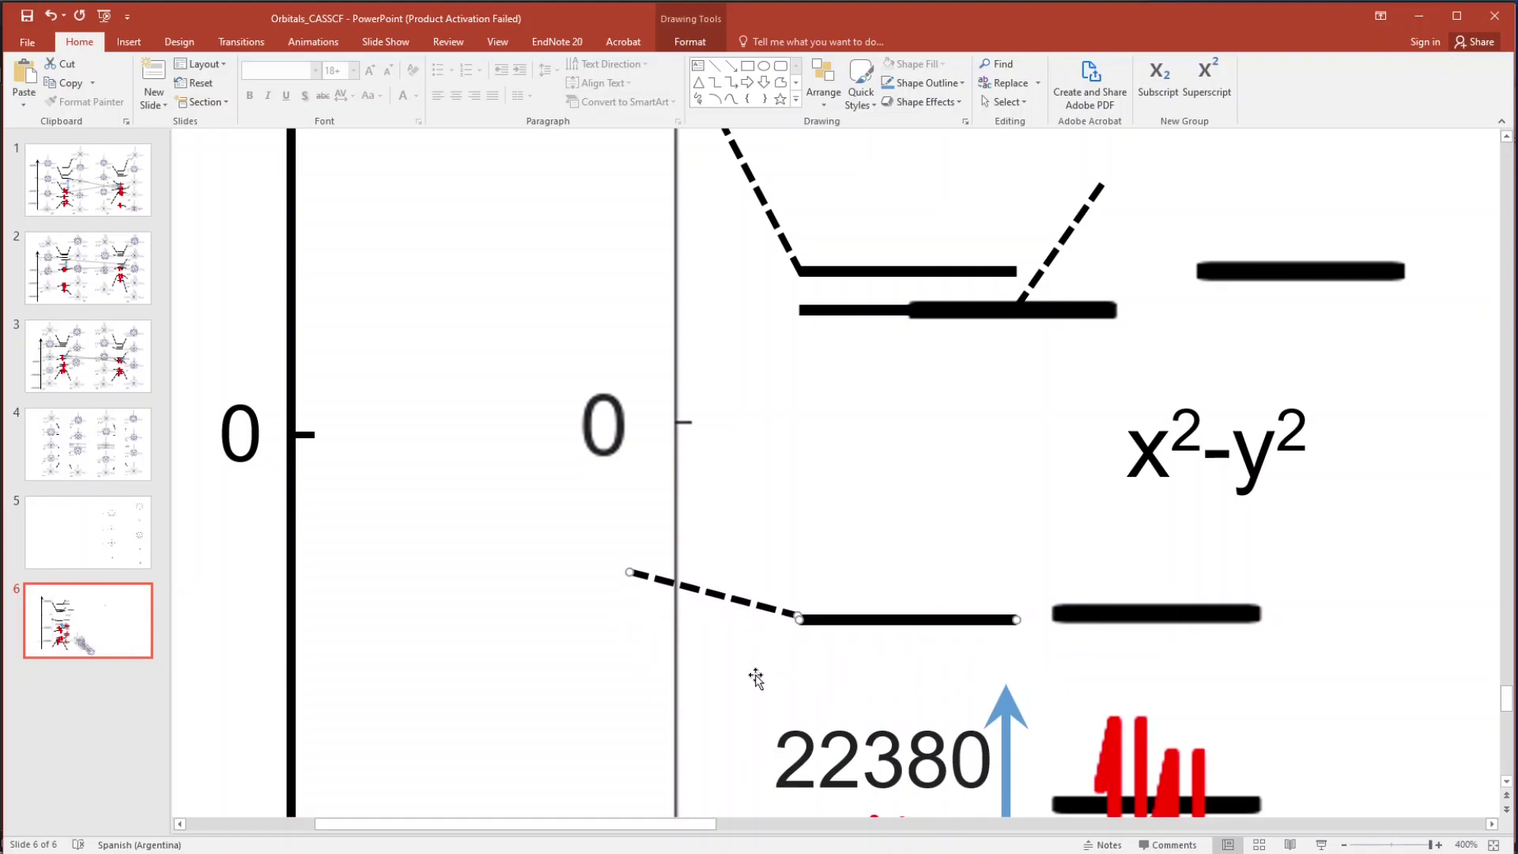
Raise the h-1 level line with its electron arrows and dashed connector to the upper bar of the pair near -50000
scroll(756, 678, down, 3)
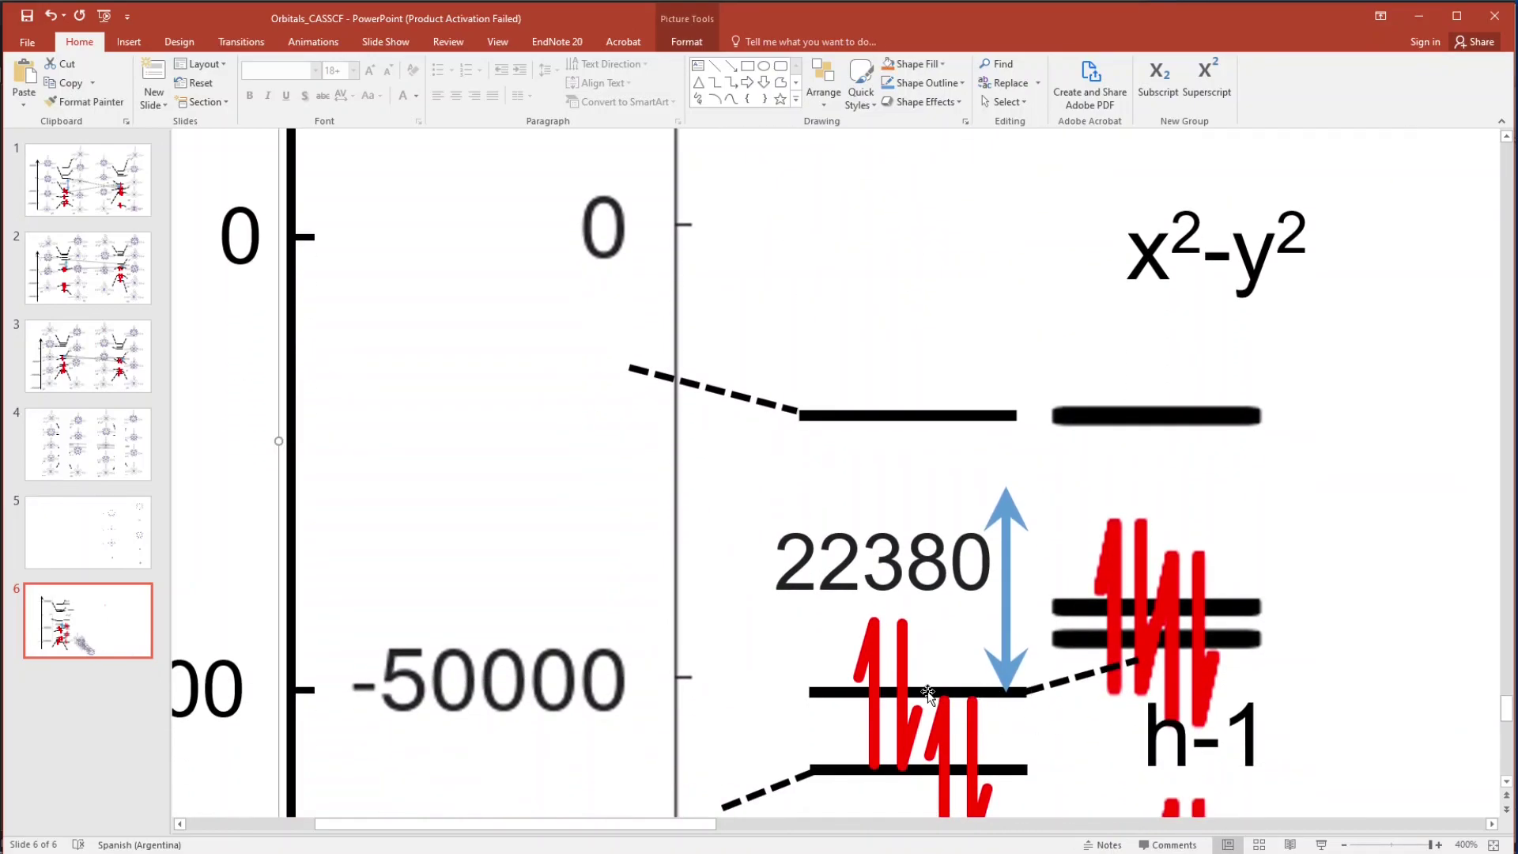
click(927, 693)
shift+click(873, 657)
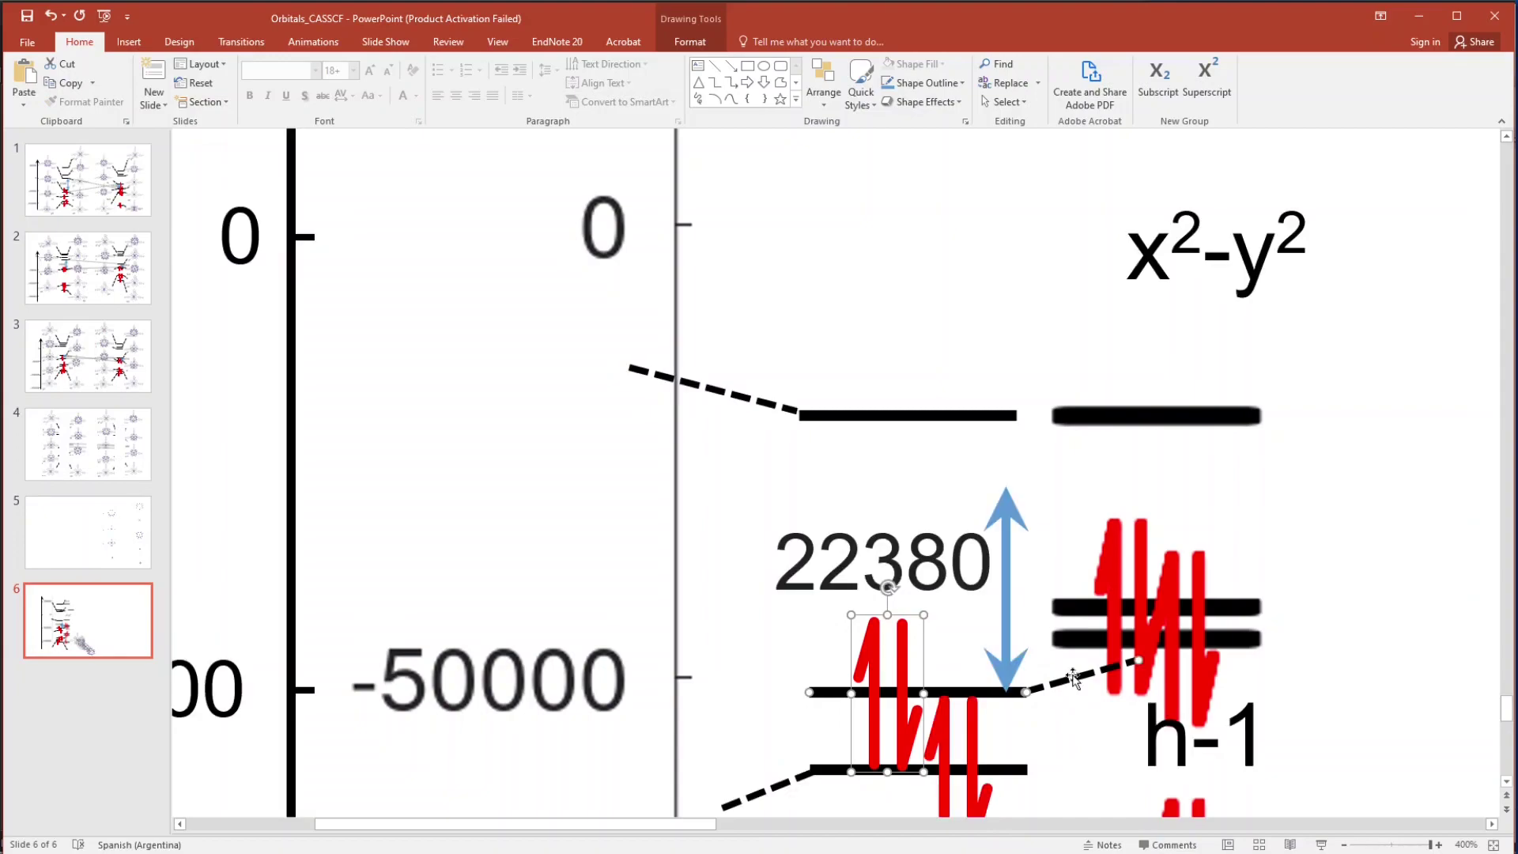
key(Up)
key(Up)
key(Up)
key(Up)
key(Up)
key(Up)
key(Up)
key(Up)
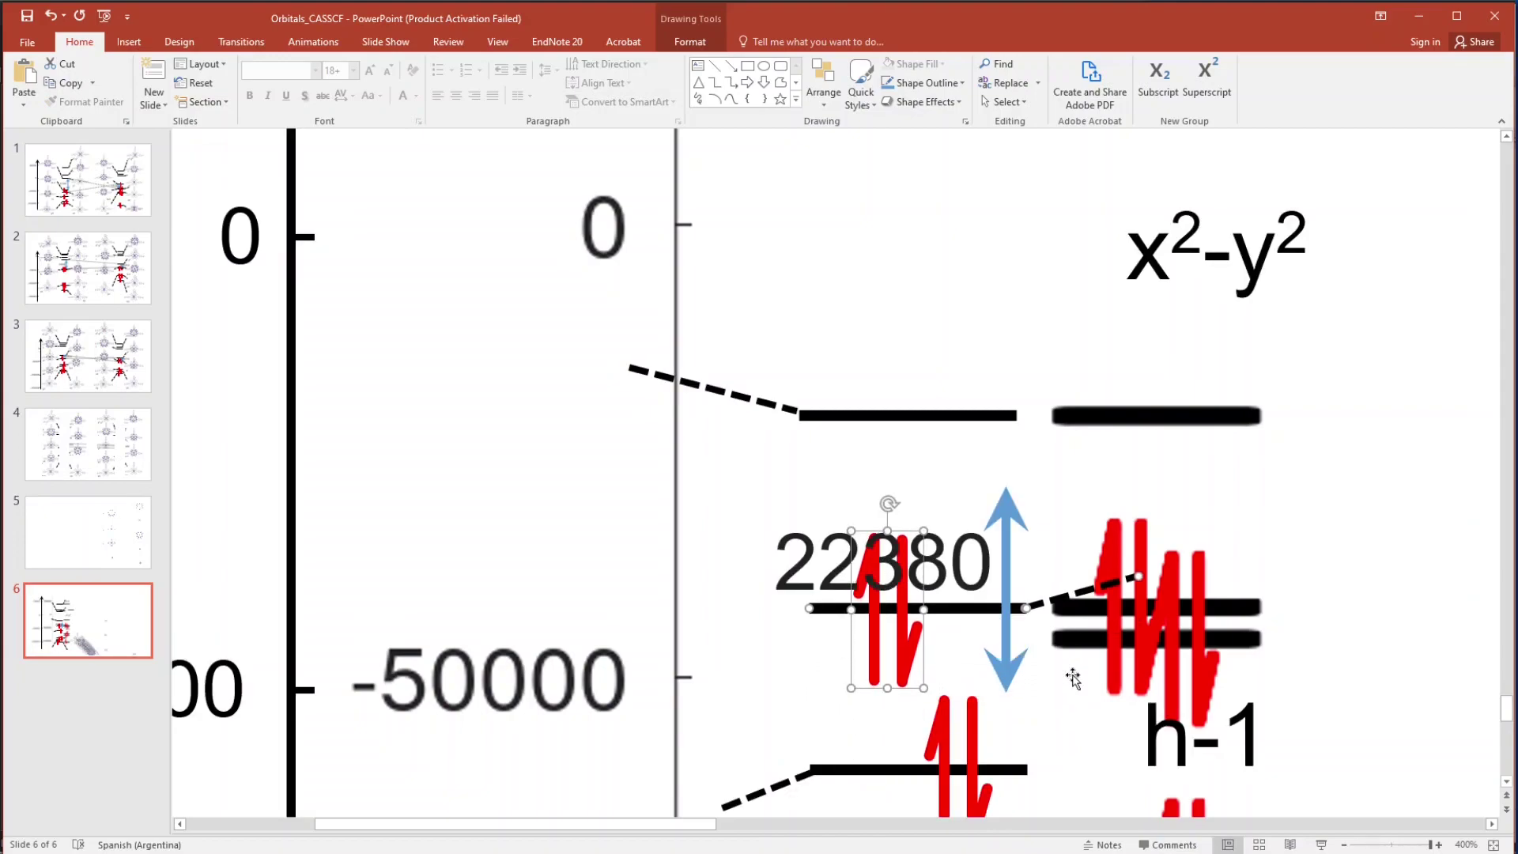
key(ctrl+Up)
key(ctrl+Left)
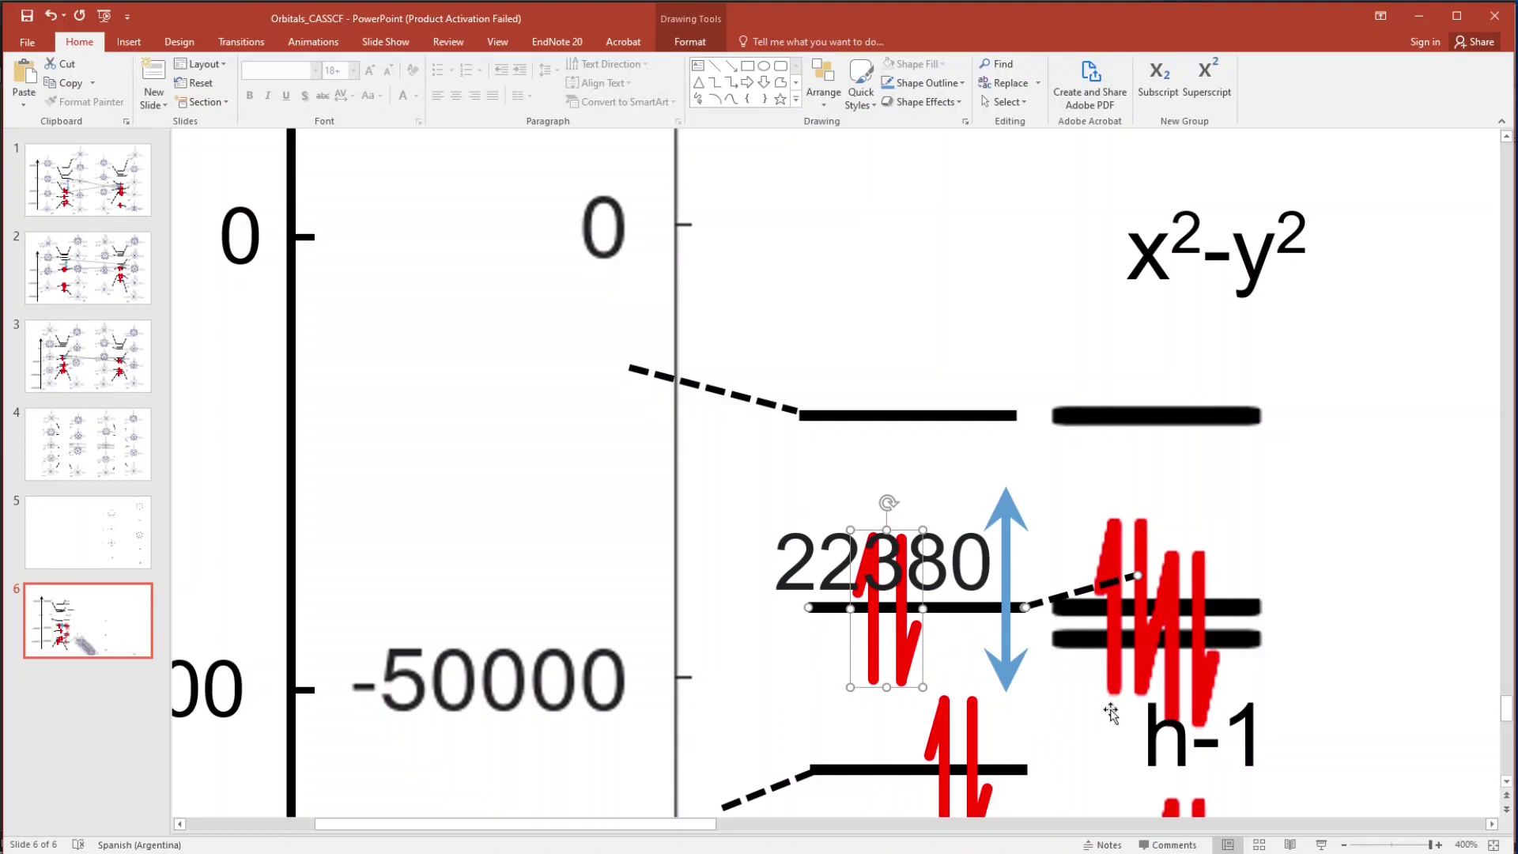
Raise the h level line with its electron arrows and dashed connector to the lower bar of the pair near -50000
click(940, 732)
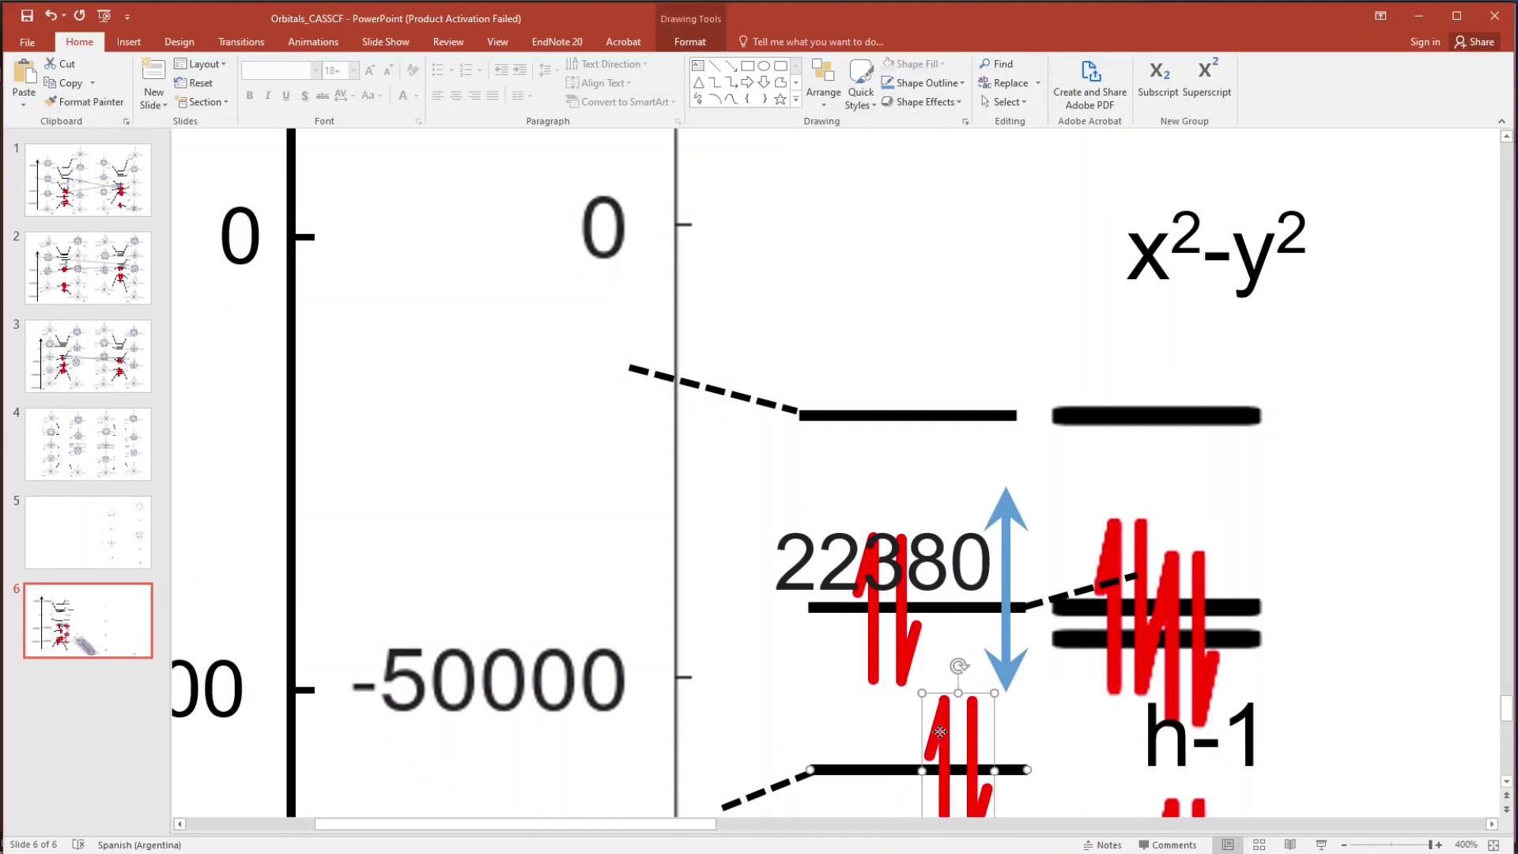
key(Up)
key(Up)
key(Up)
key(Up)
key(Up)
key(Up)
key(Up)
key(Up)
key(Up)
key(Up)
key(Up)
key(Up)
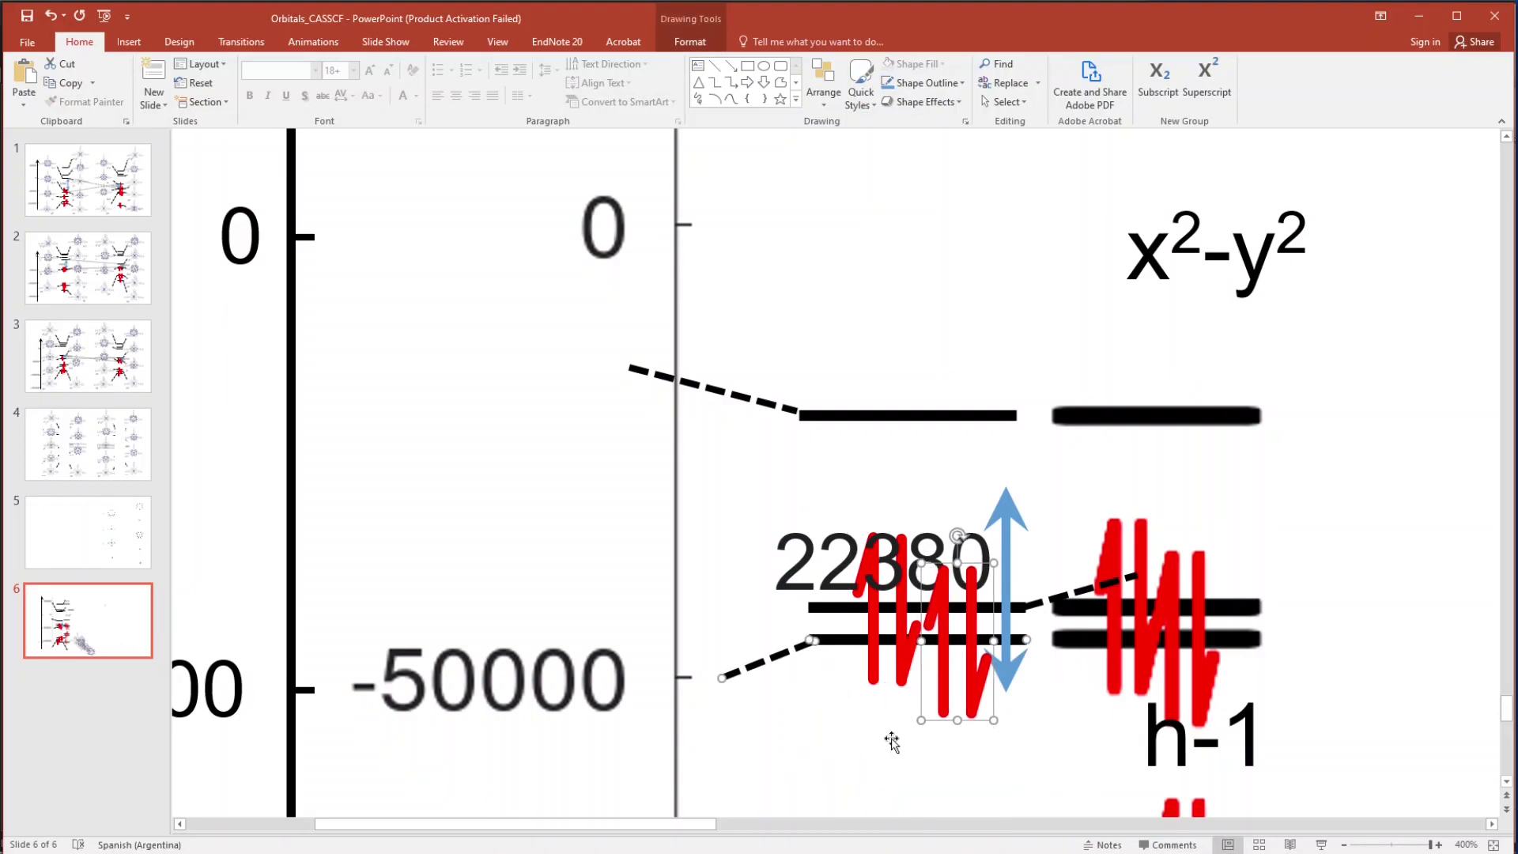
click(973, 413)
shift+click(781, 405)
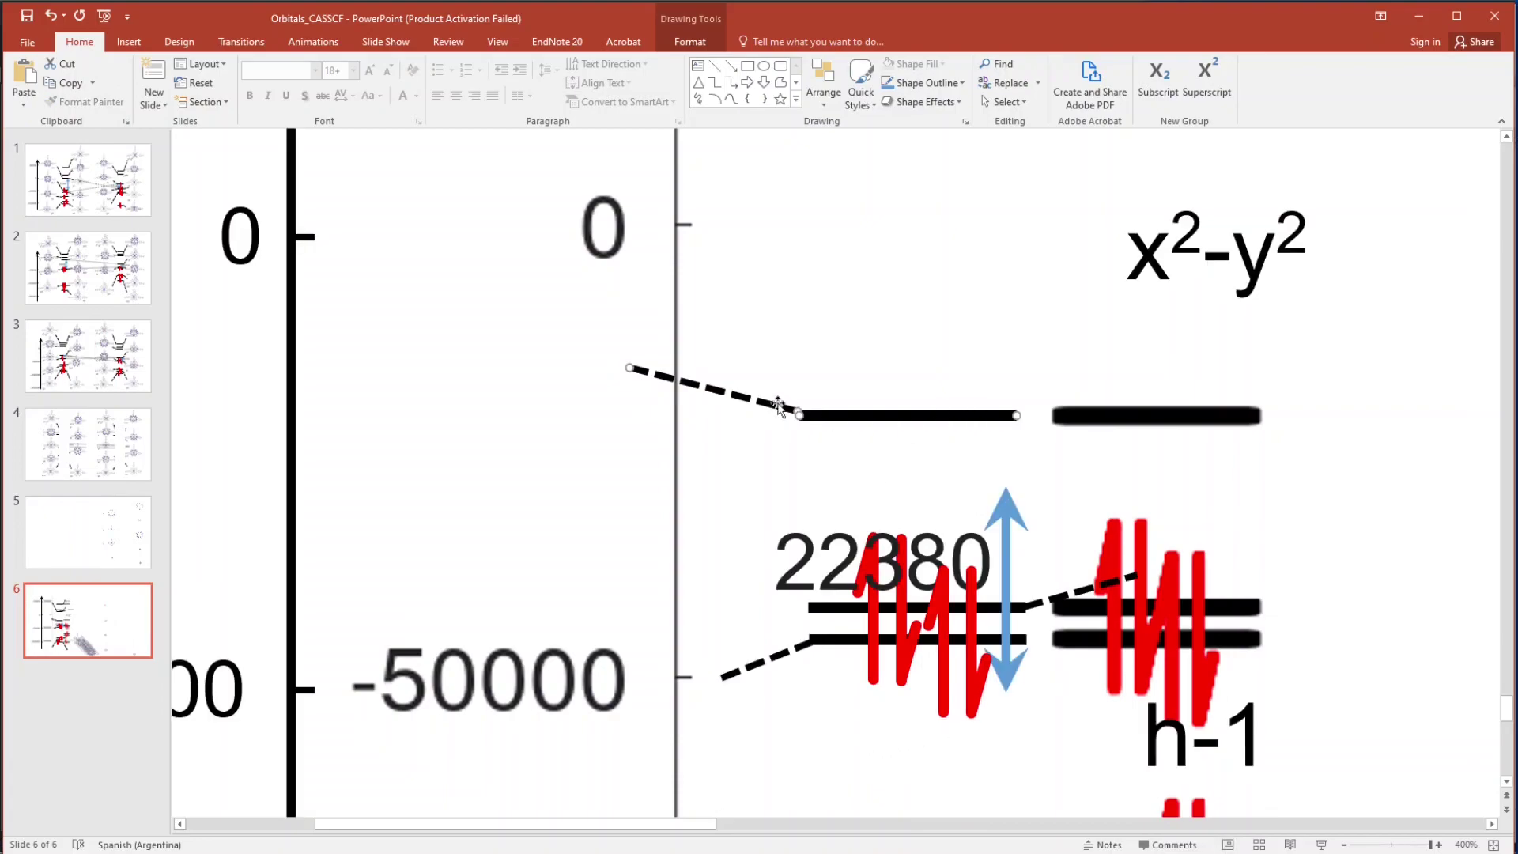
Raise the xz level line with its electron arrows and connector to the upper bar of the pair between -50000 and -100000
ctrl+scroll(779, 406, down, 10)
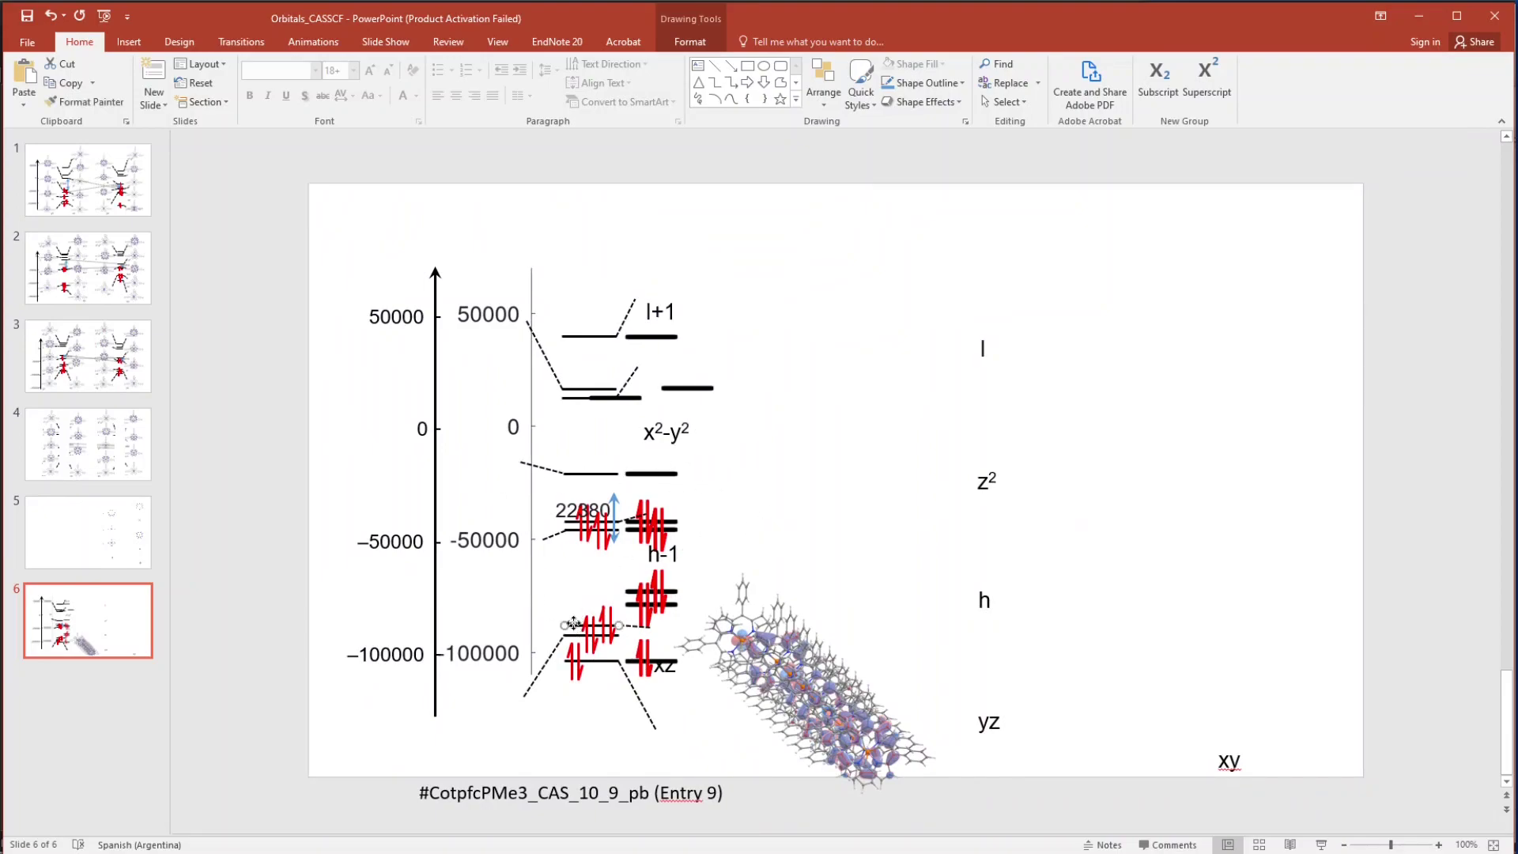
click(589, 681)
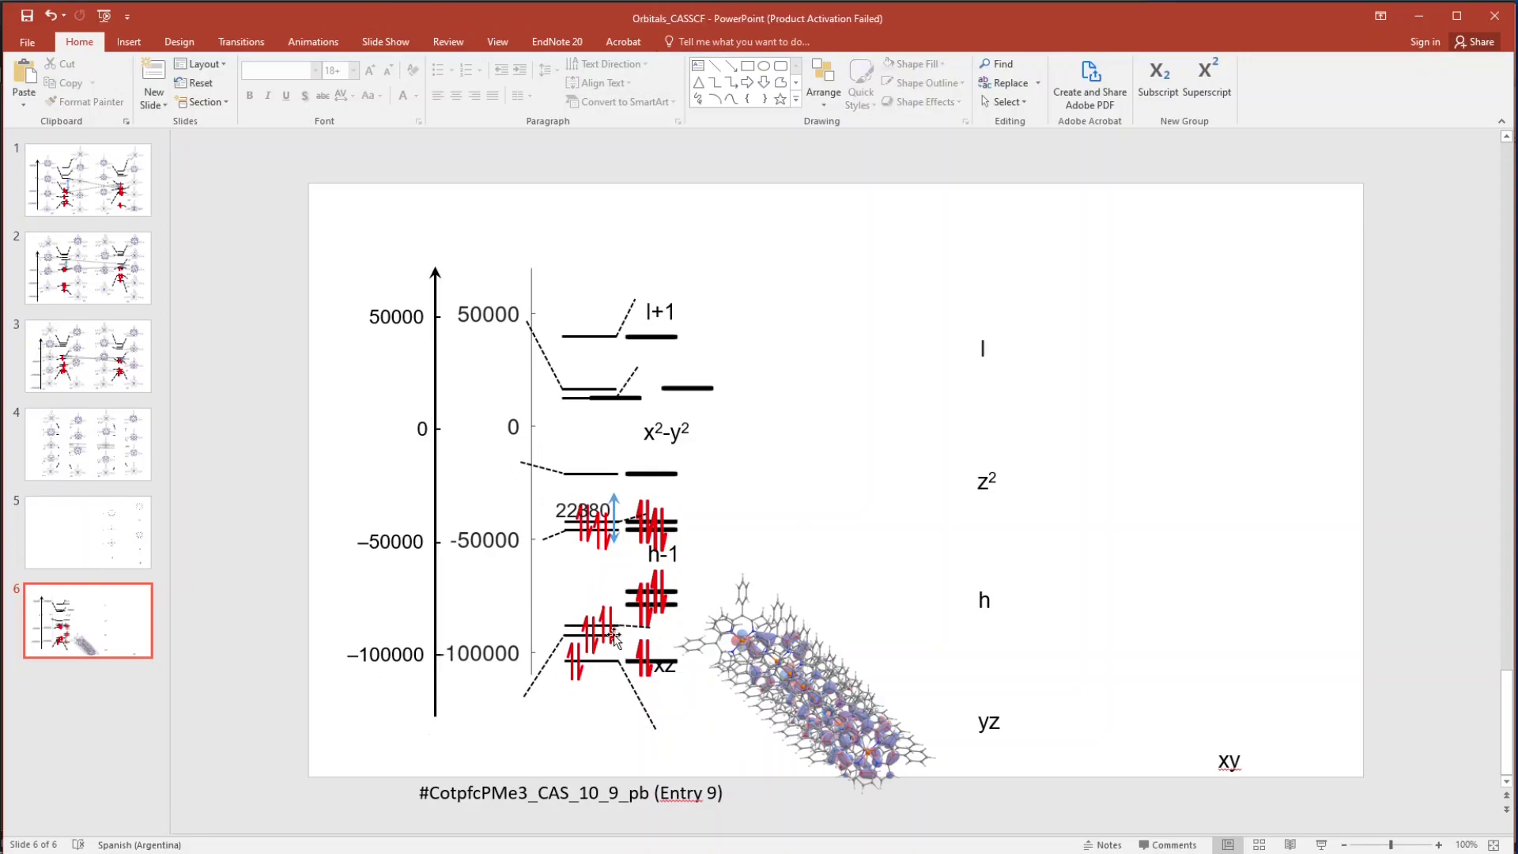
ctrl+scroll(611, 631, up, 5)
click(367, 757)
ctrl+scroll(677, 696, up, 5)
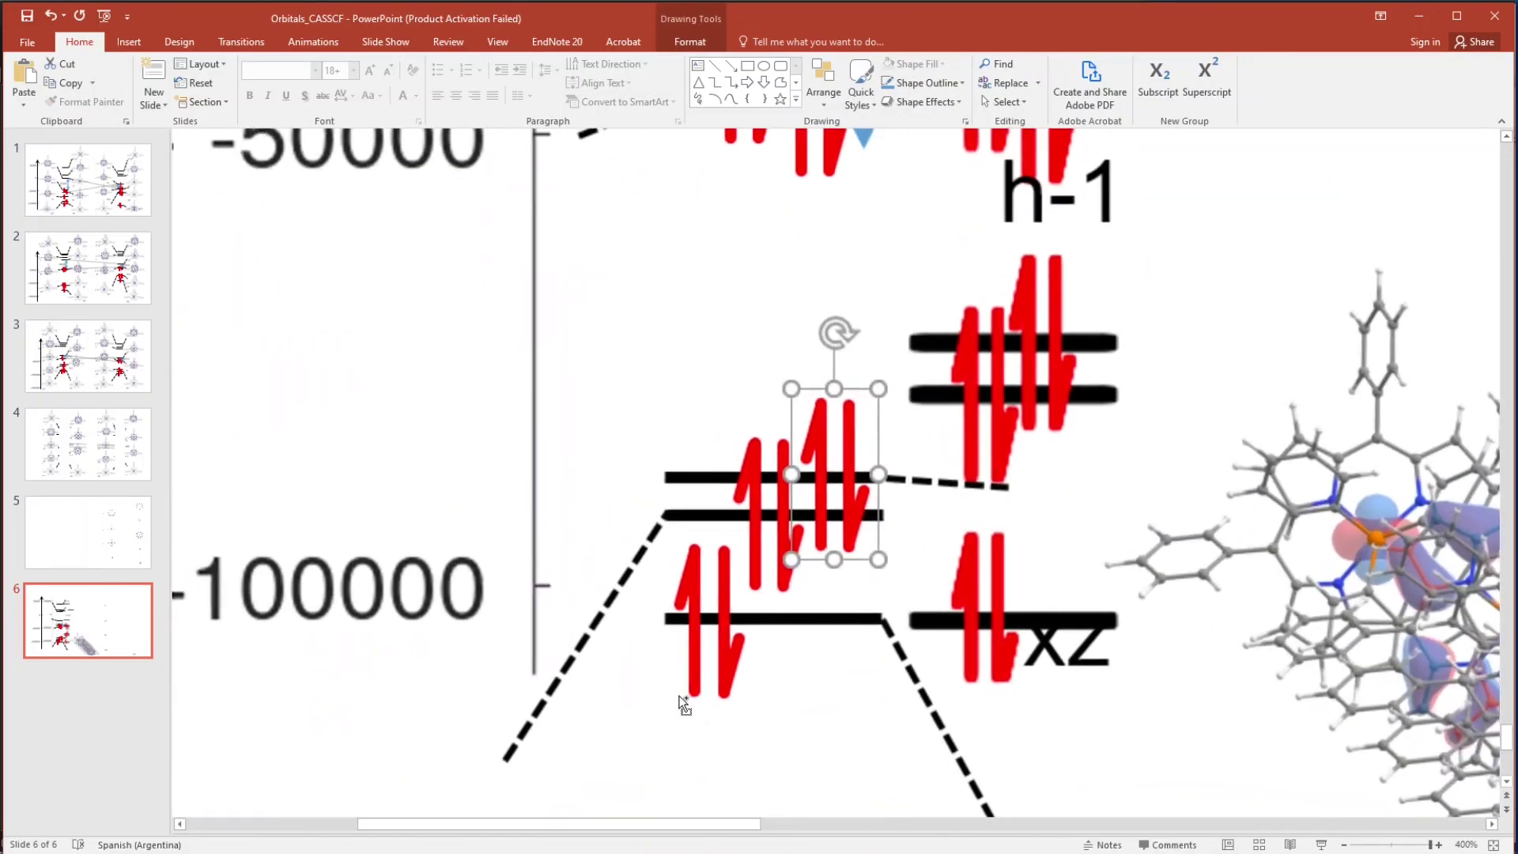
shift+click(711, 475)
shift+click(924, 480)
key(Up)
key(Up)
key(Up)
key(Up)
key(Up)
key(Up)
key(Up)
key(Up)
key(Up)
key(Up)
key(Up)
key(Up)
key(Up)
key(Up)
key(Down)
key(Down)
Raise the yz level line with its electron arrows and connector to the lower bar of the pair between -50000 and -100000
click(688, 514)
shift+click(753, 478)
shift+click(633, 570)
key(Up)
key(Up)
key(Up)
key(Up)
key(Up)
key(Up)
key(Up)
key(Up)
key(Up)
key(Up)
key(Up)
key(Up)
key(Up)
key(Up)
key(Up)
key(Up)
key(Up)
key(Up)
key(Up)
key(Up)
key(Down)
key(Down)
key(Down)
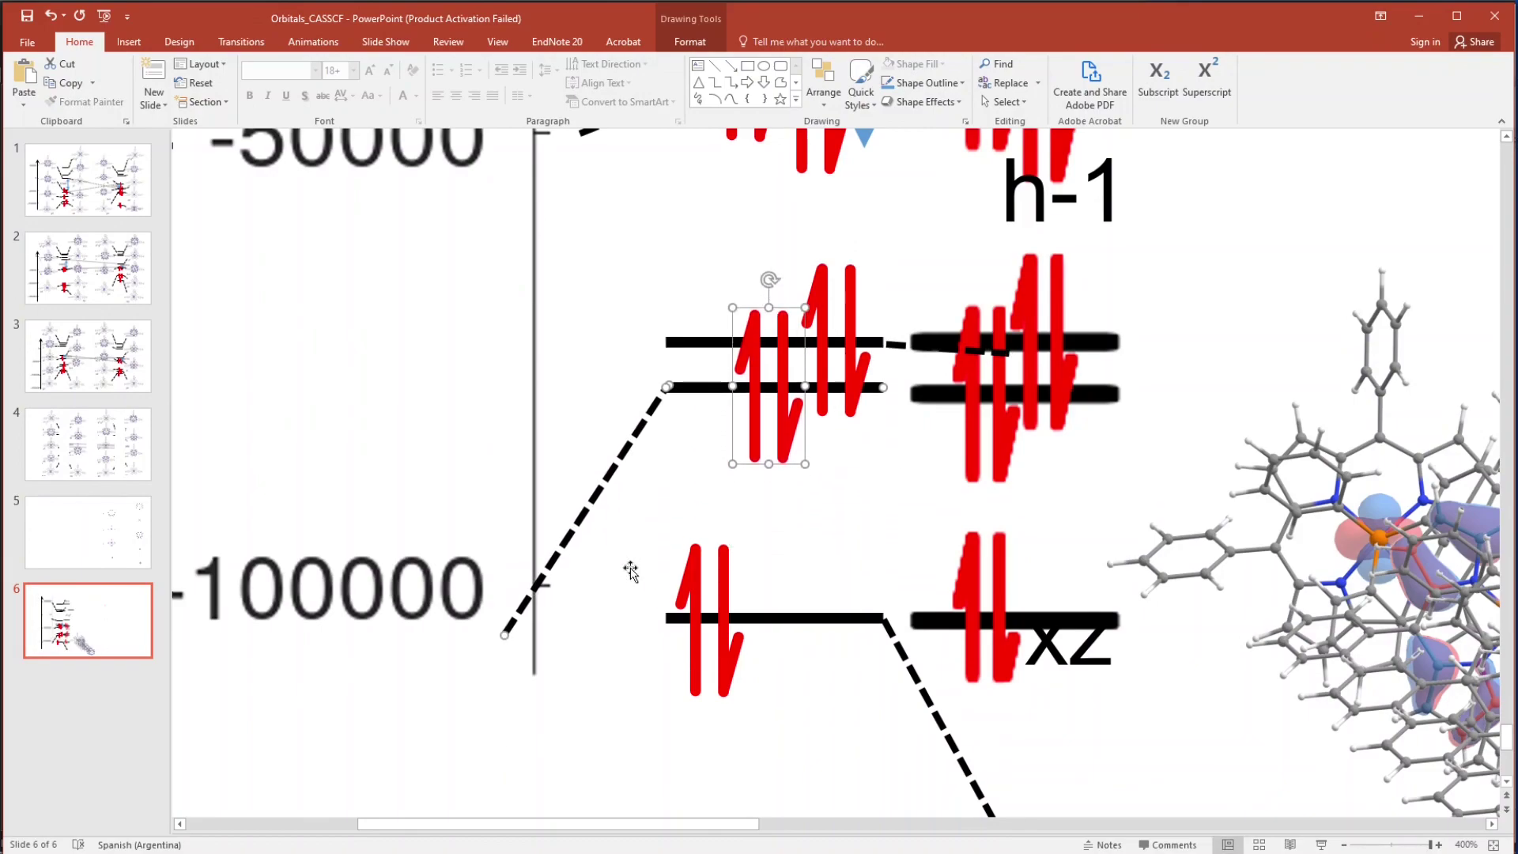
Line up the xy level and its electron arrows with the lowest plotted bar, and delete the guide plot picture
click(834, 618)
shift+click(723, 617)
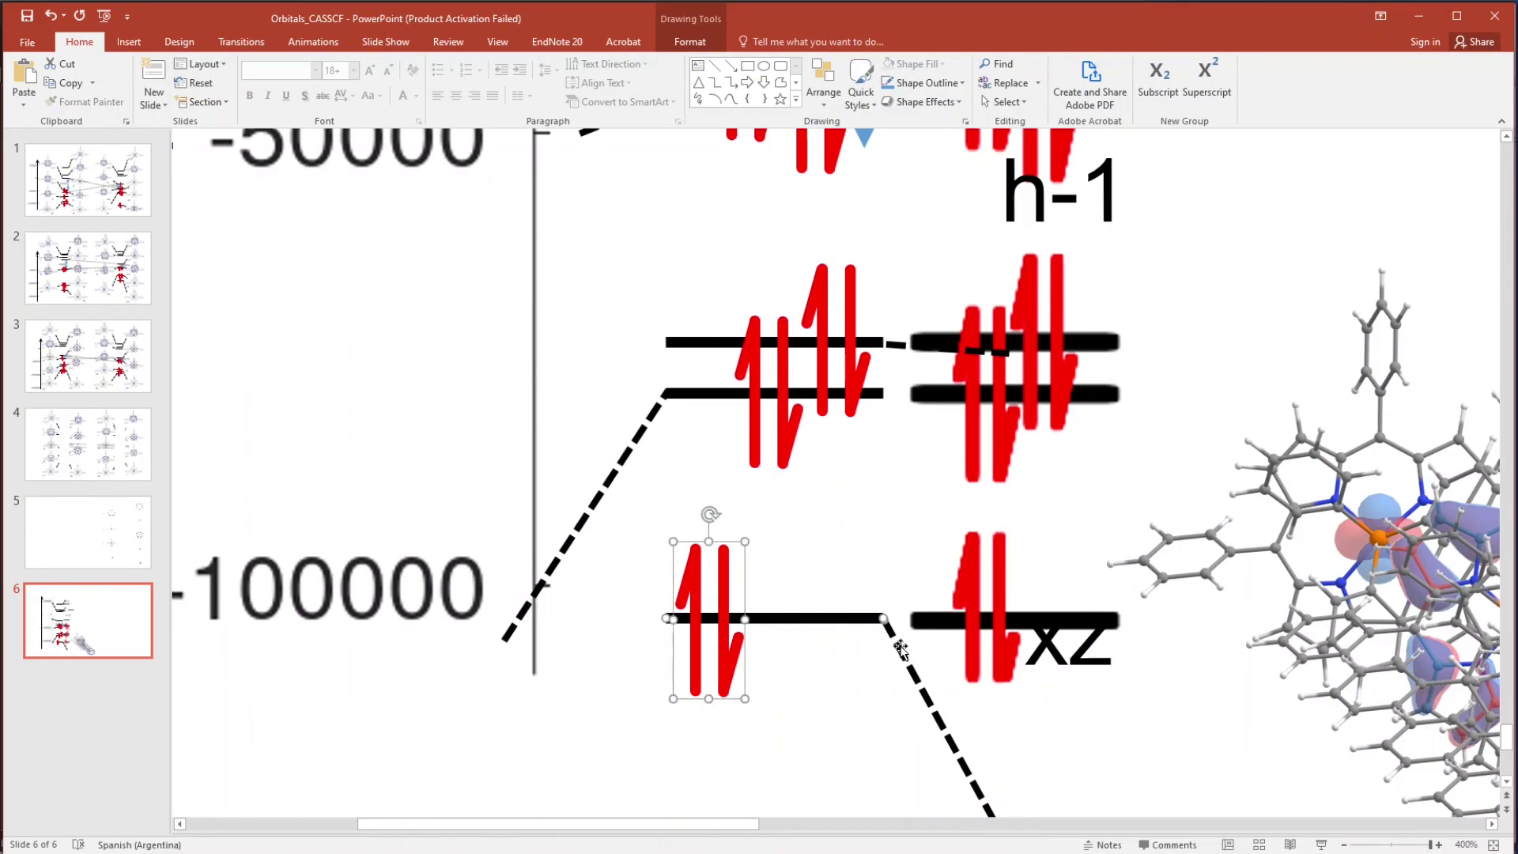
click(362, 728)
ctrl+scroll(1208, 562, down, 15)
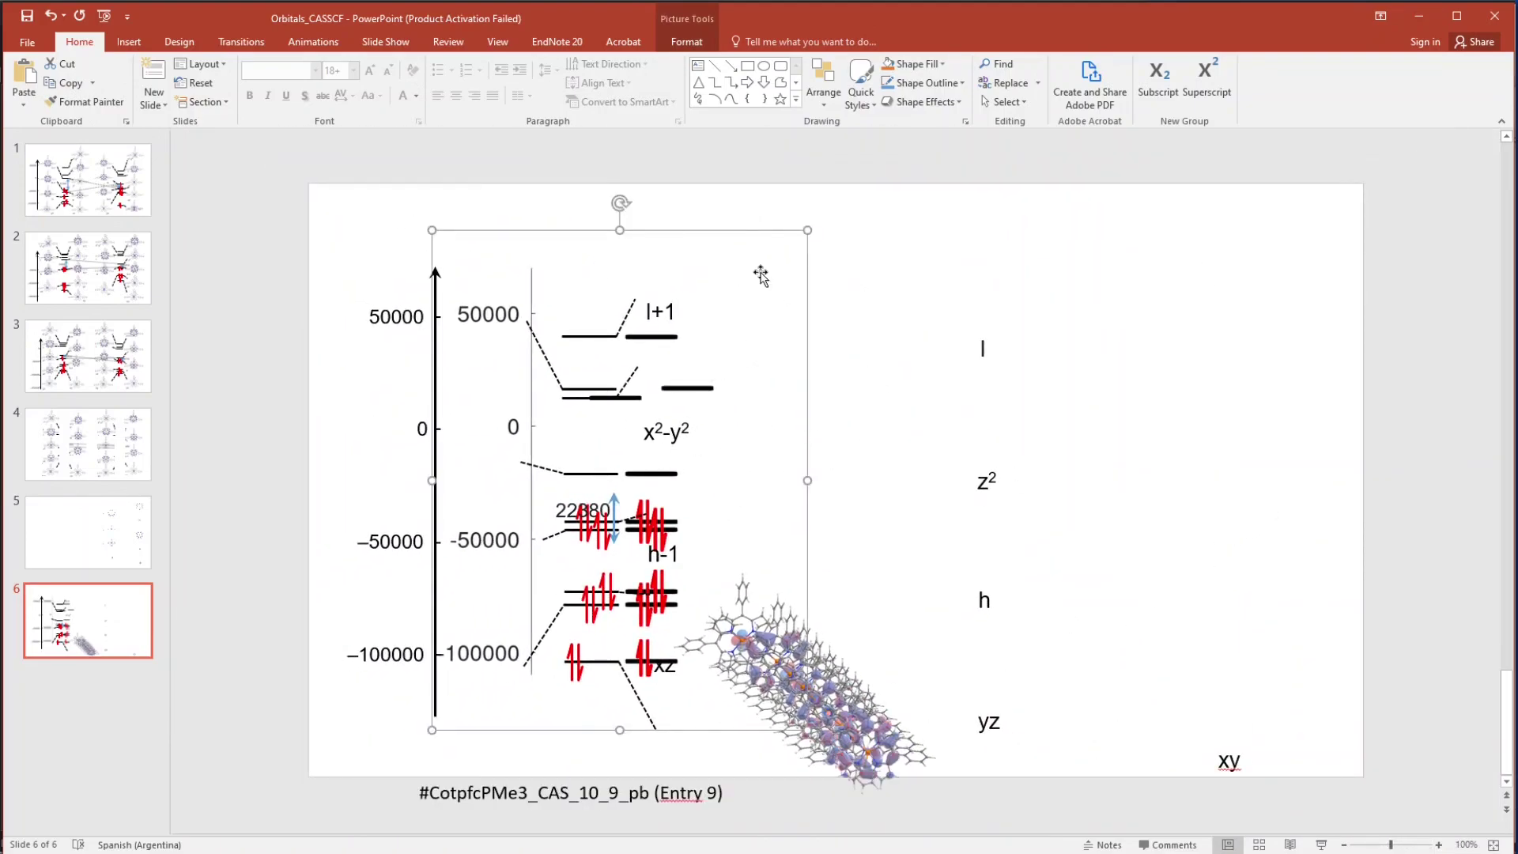
key(Delete)
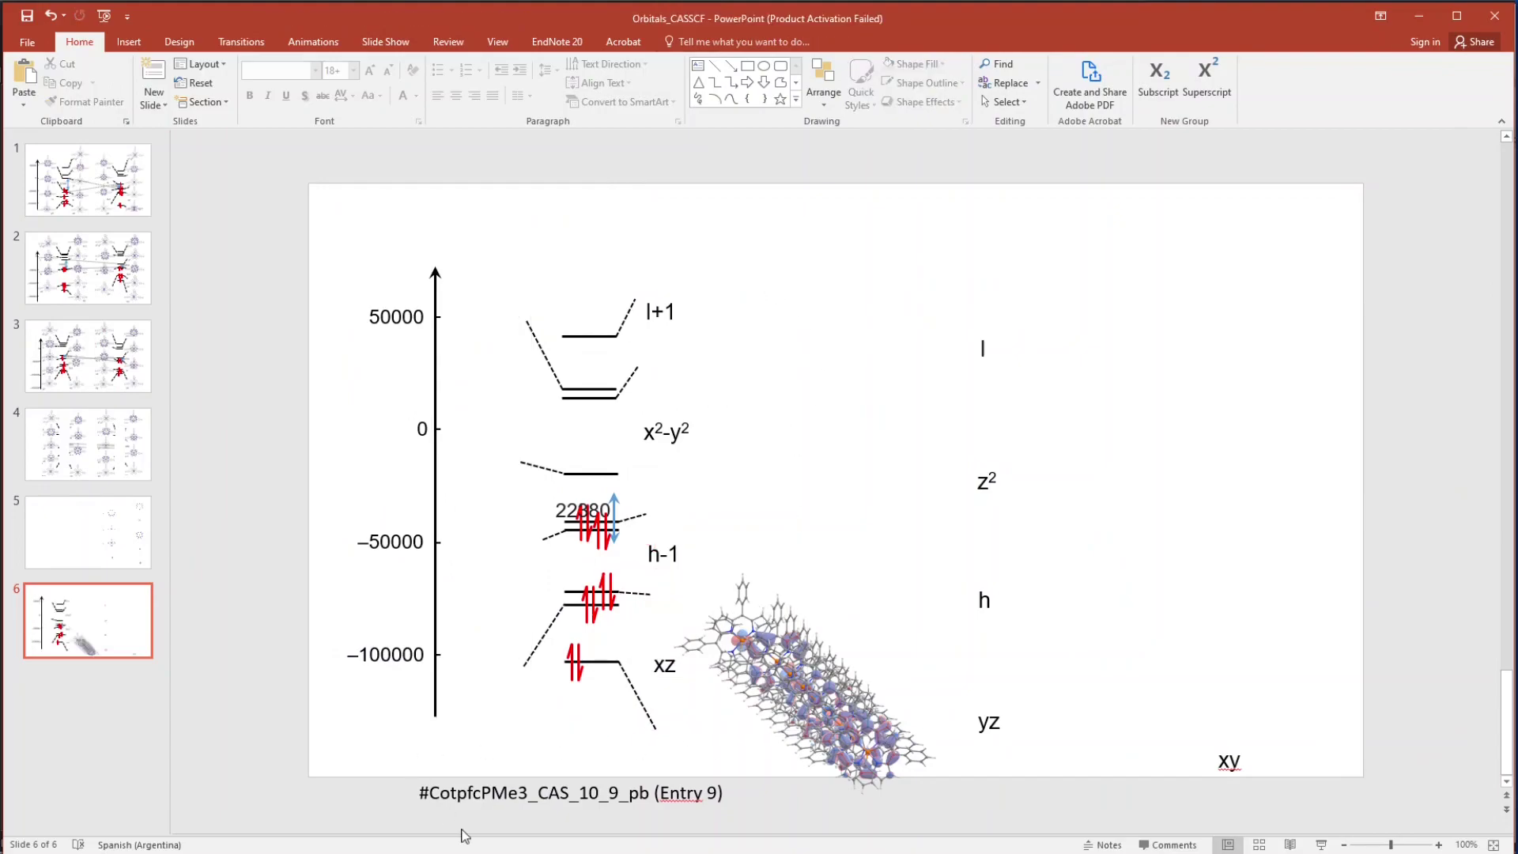
Switch to the orbital table in Notepad++ and examine the energies of orbitals 214, 215 and 220
mouse_move(666, 853)
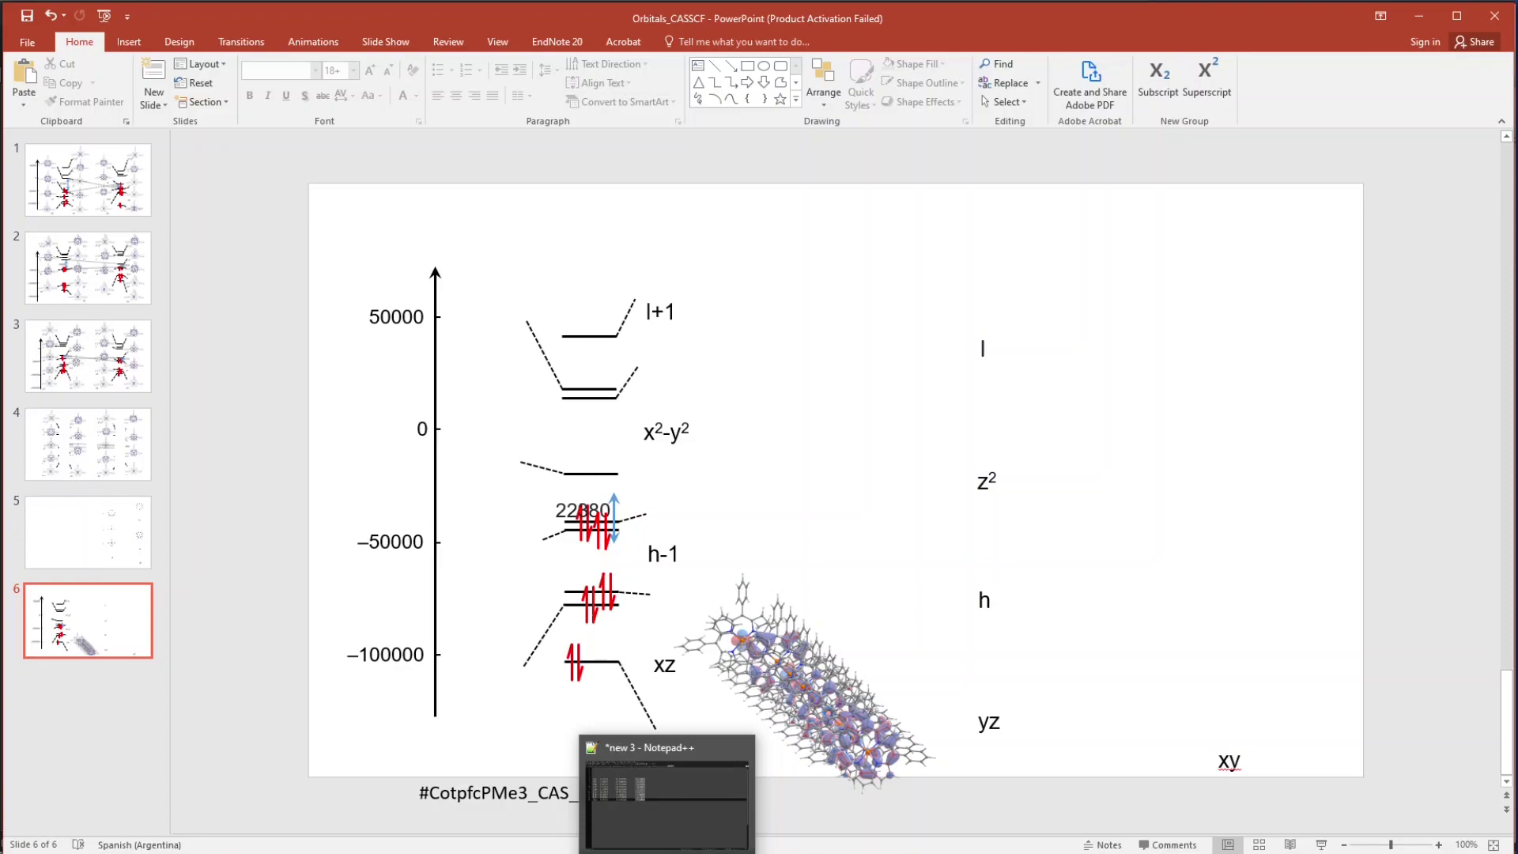
click(667, 795)
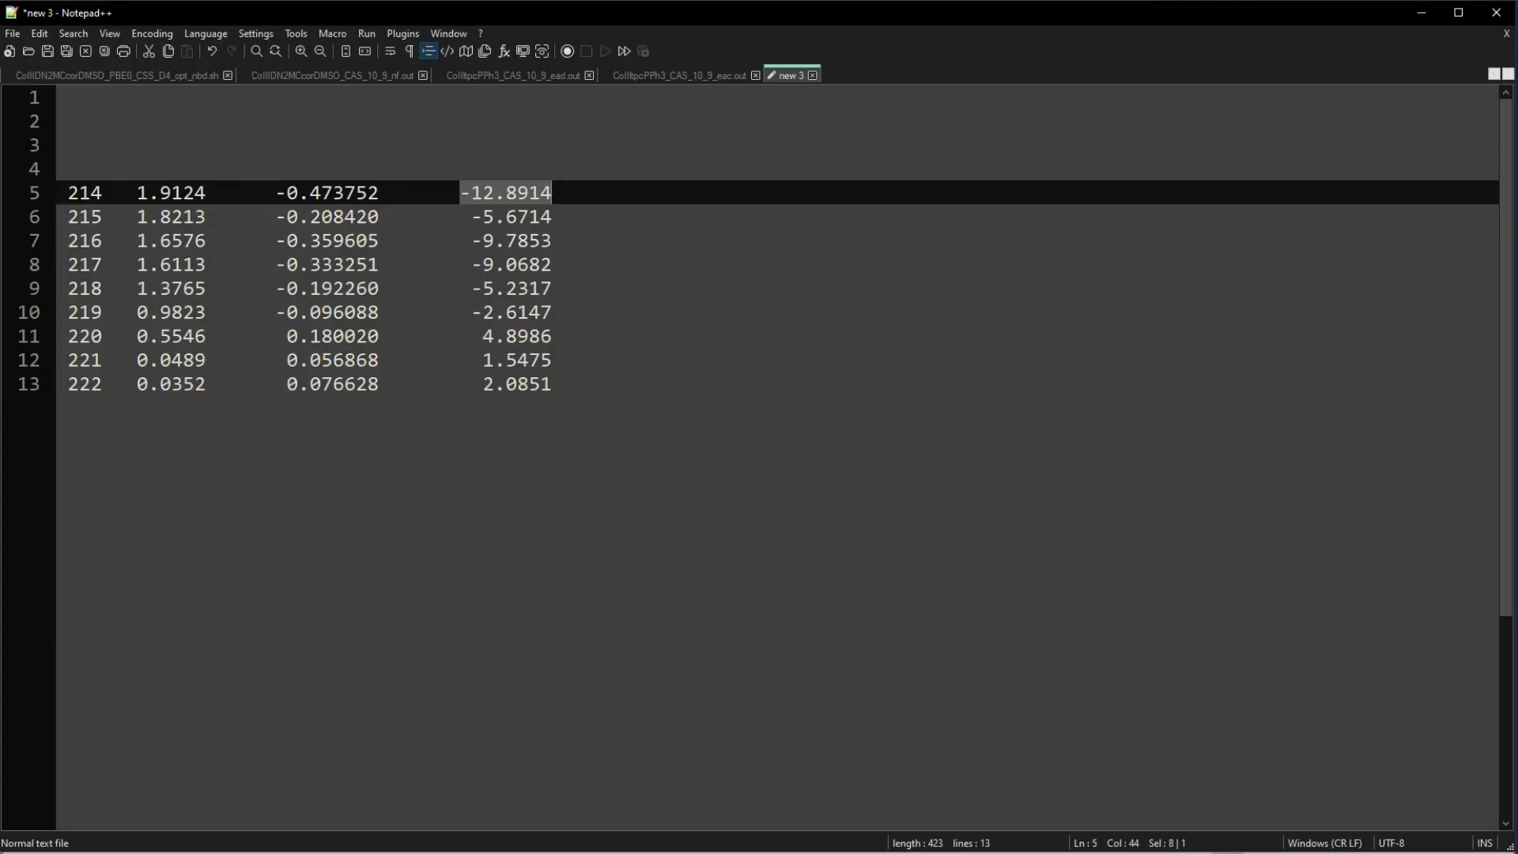
click(566, 266)
drag(464, 193, 552, 217)
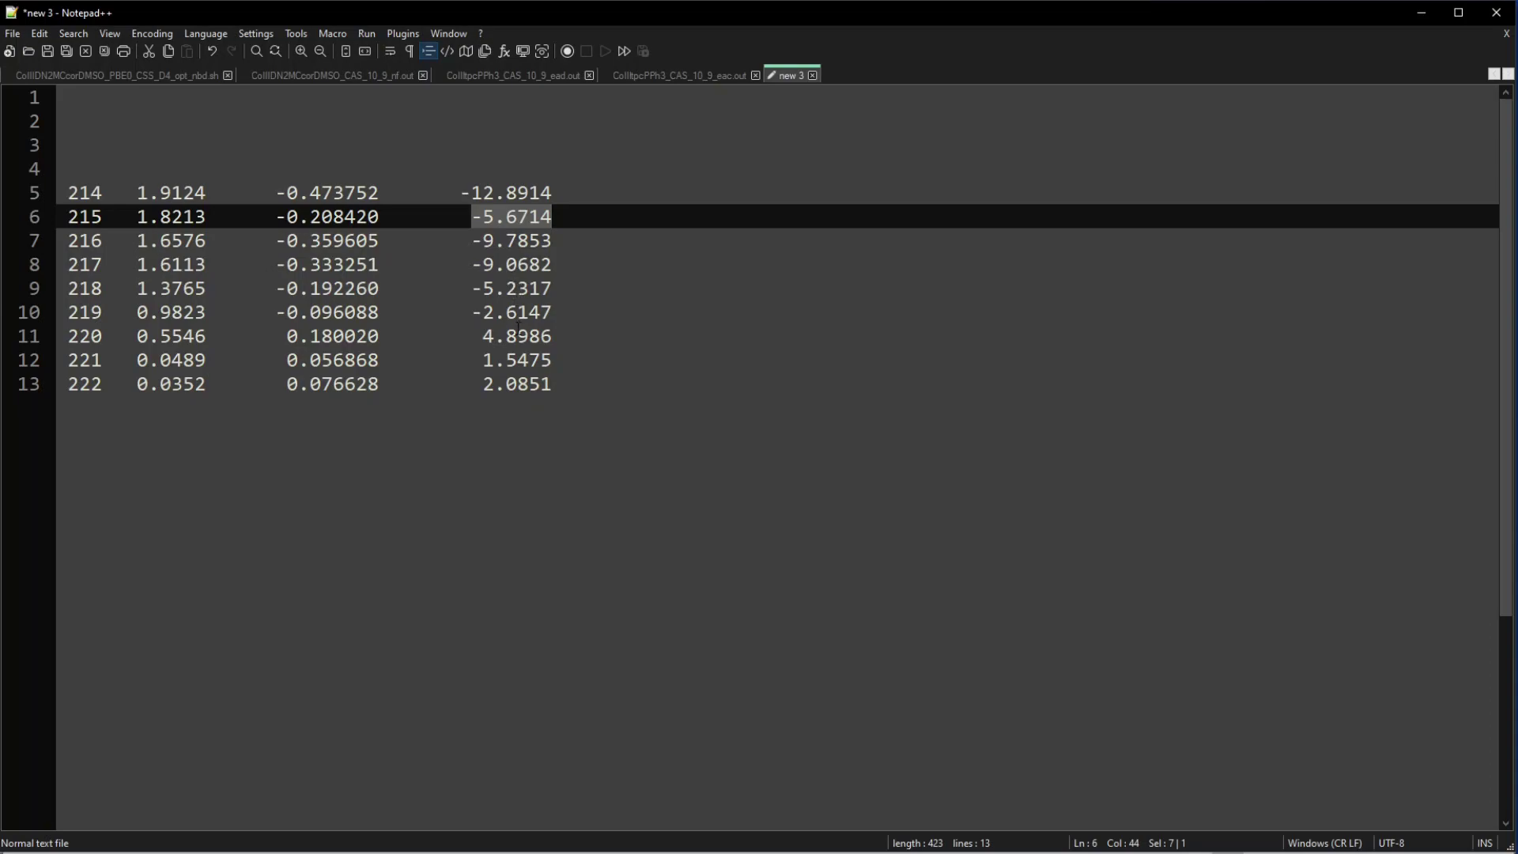
drag(481, 336, 552, 336)
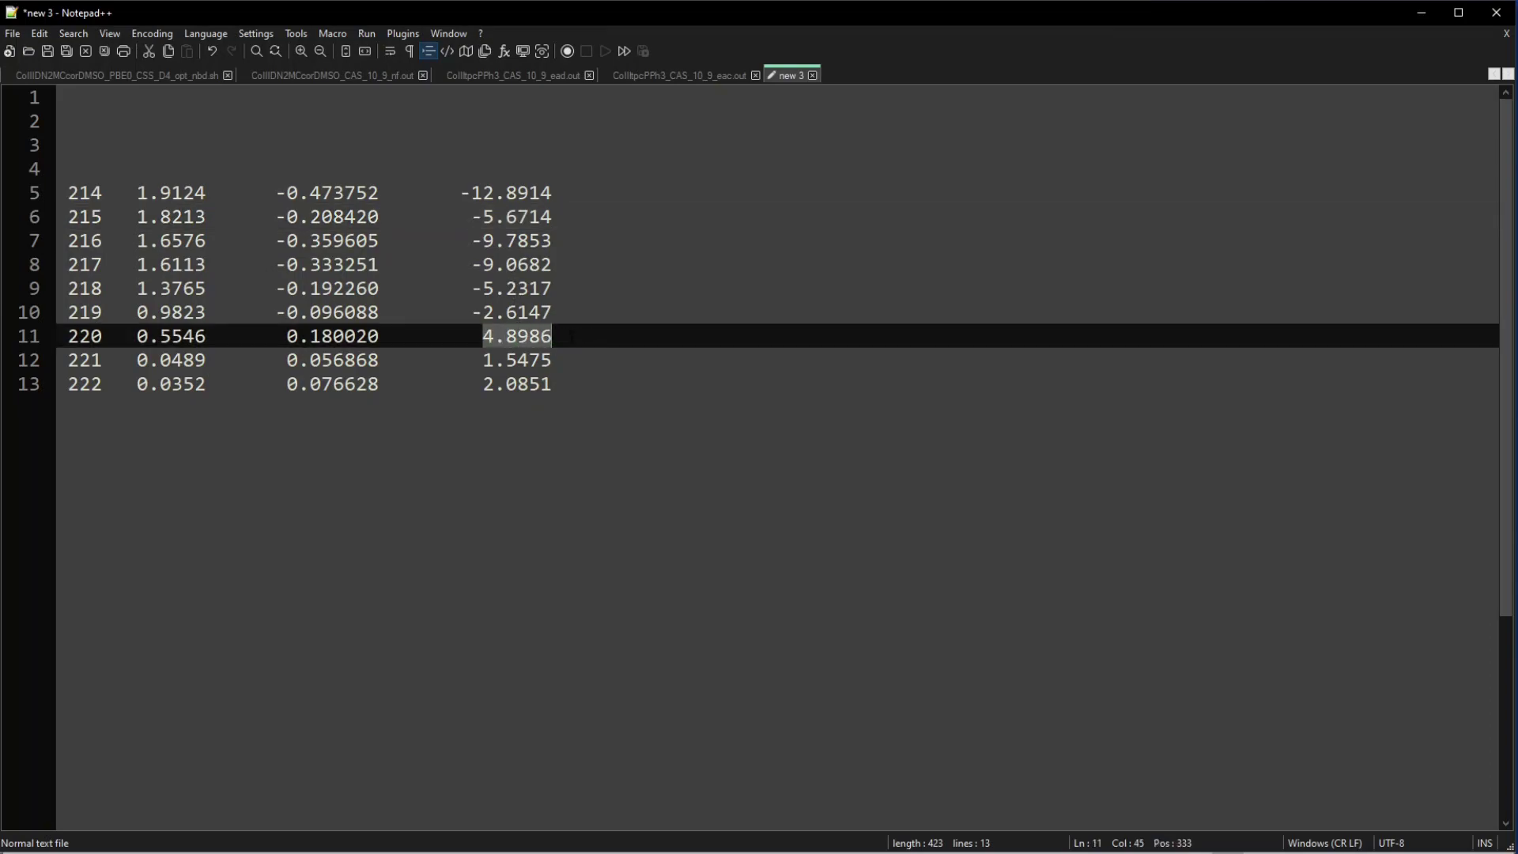
Switch to PowerPoint and place four stacked orbital pictures at the lowest level, the pair near -75000, and the left connector near -50000
click(569, 336)
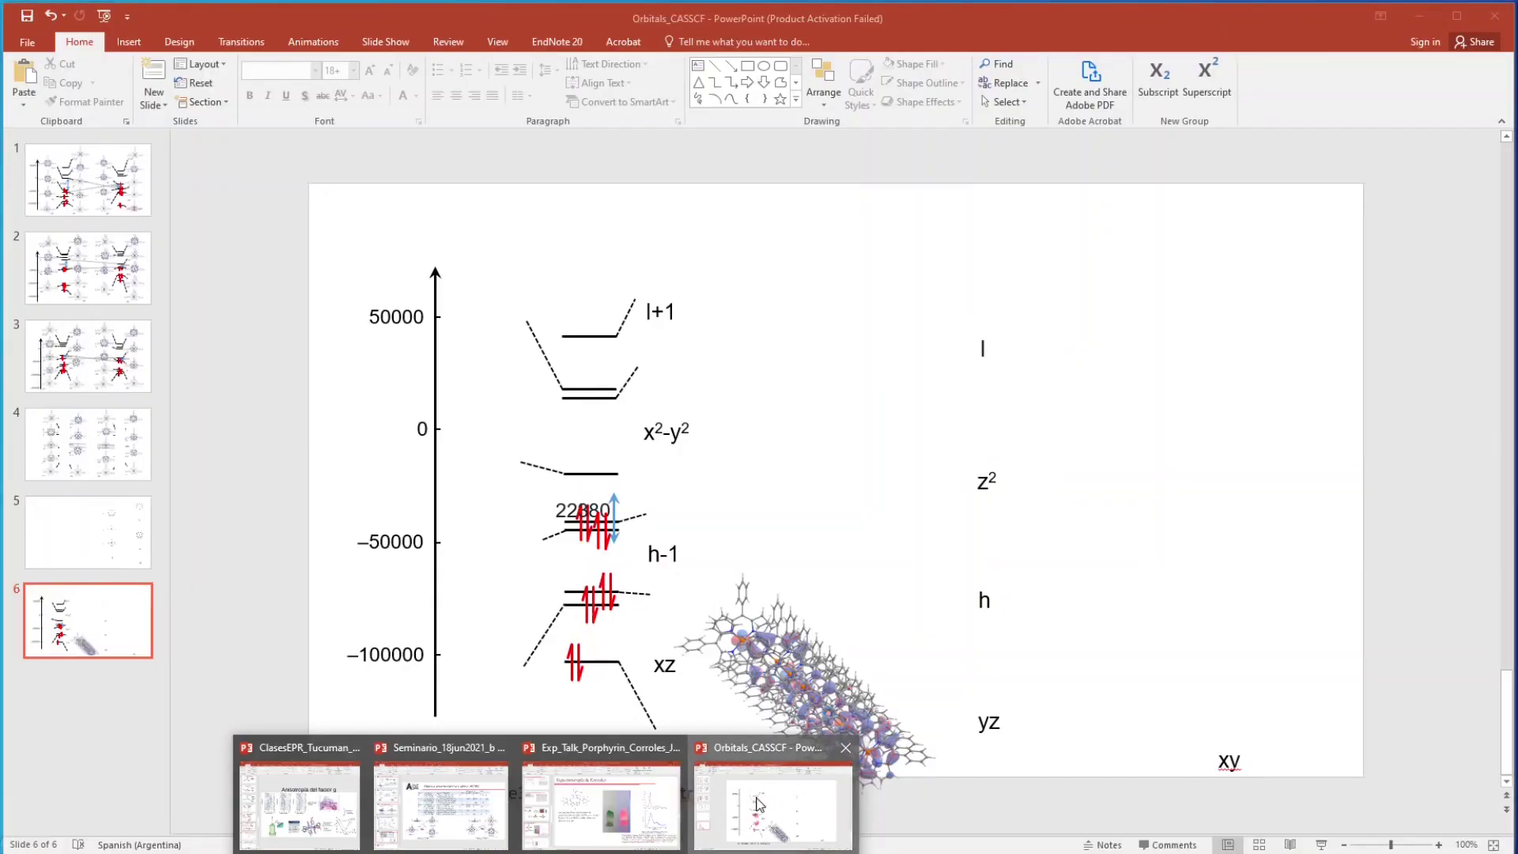
click(758, 805)
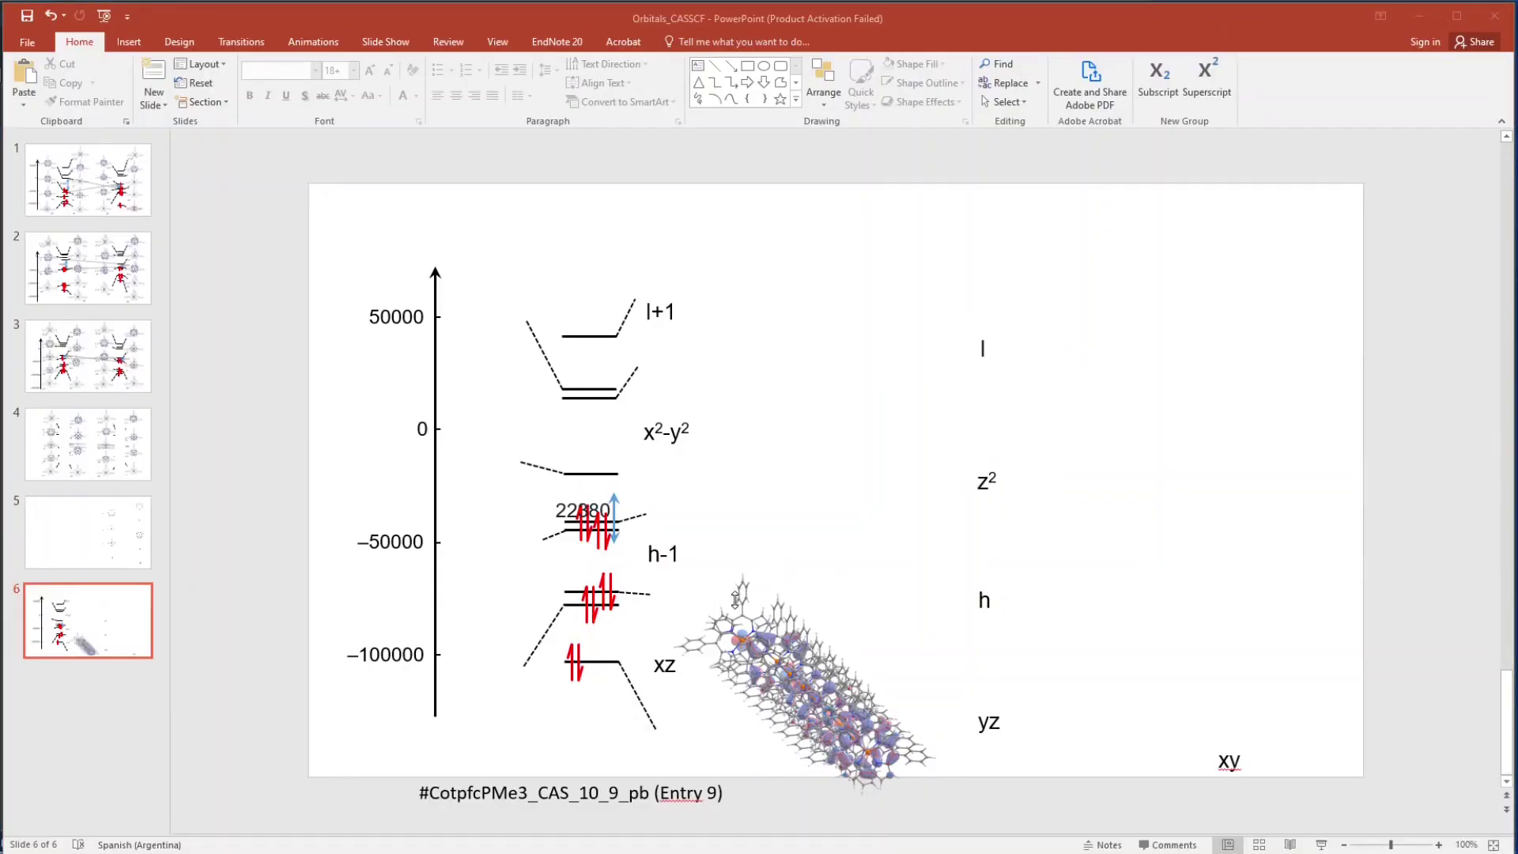
drag(736, 599, 684, 684)
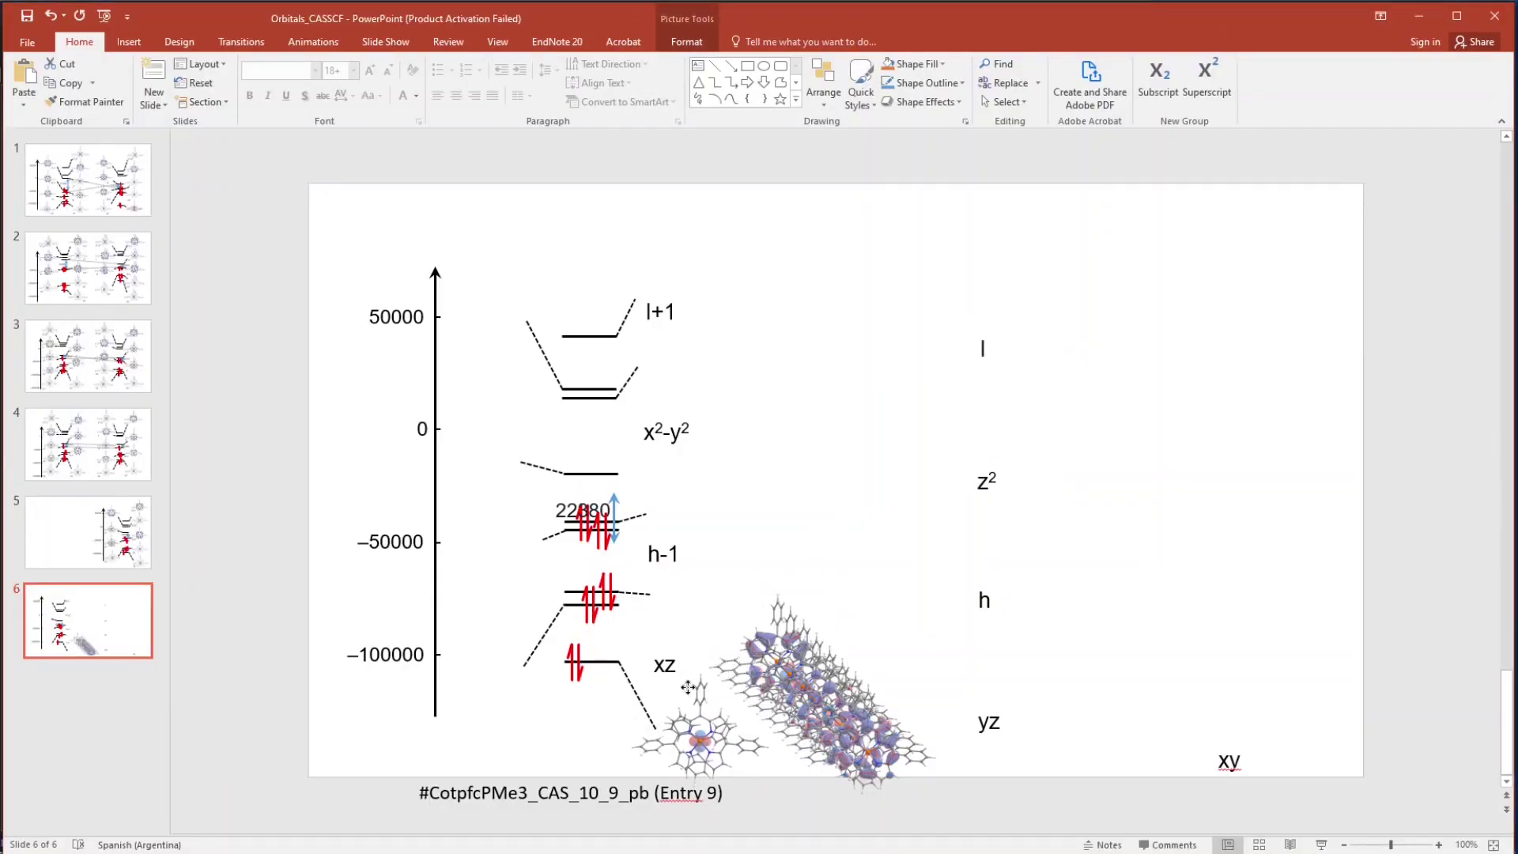
drag(777, 603, 491, 493)
click(782, 616)
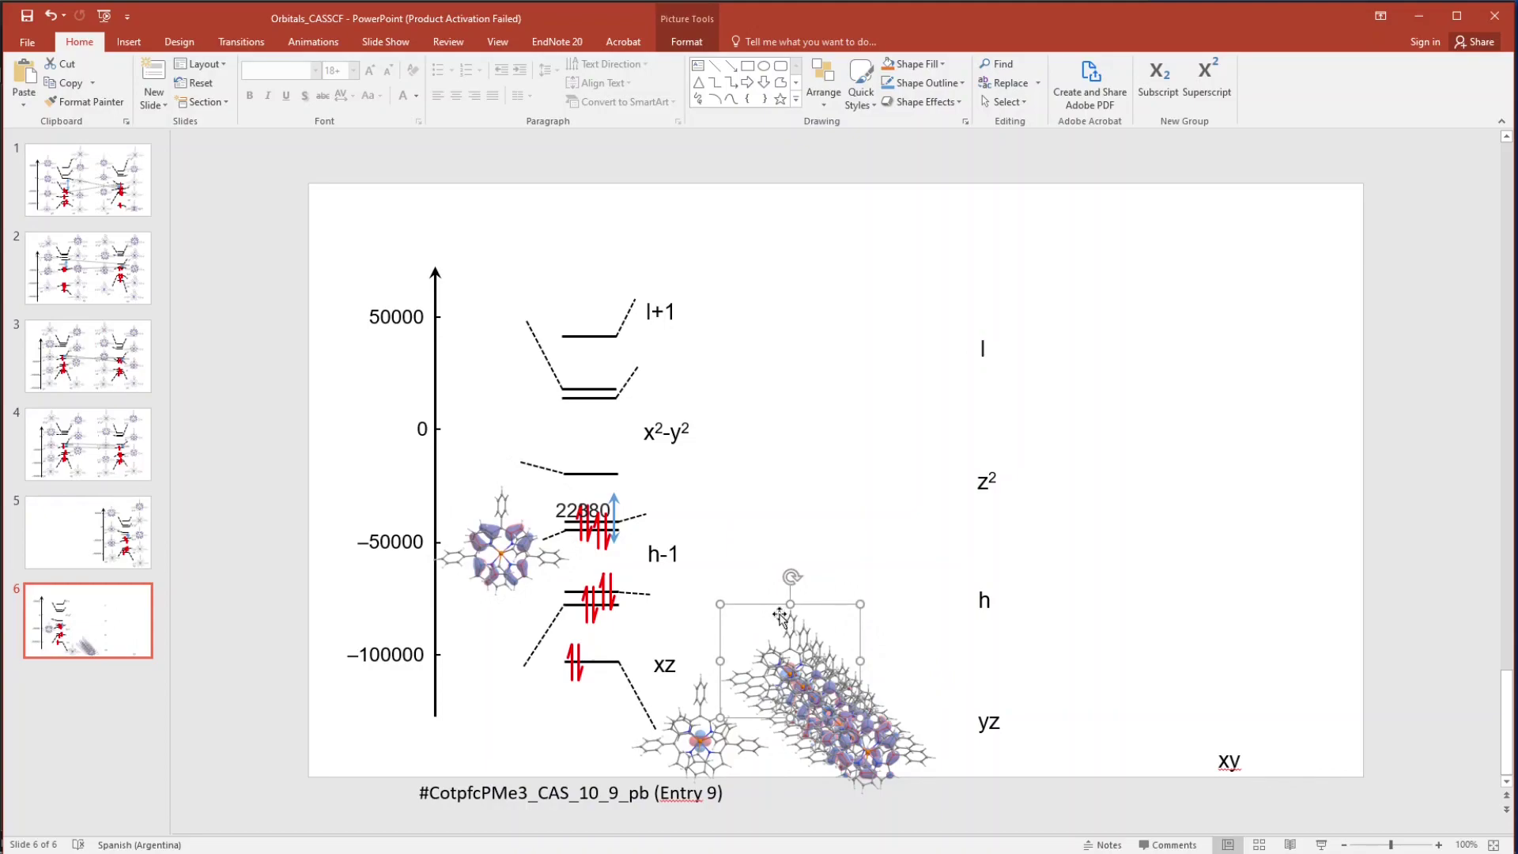
drag(781, 615, 493, 634)
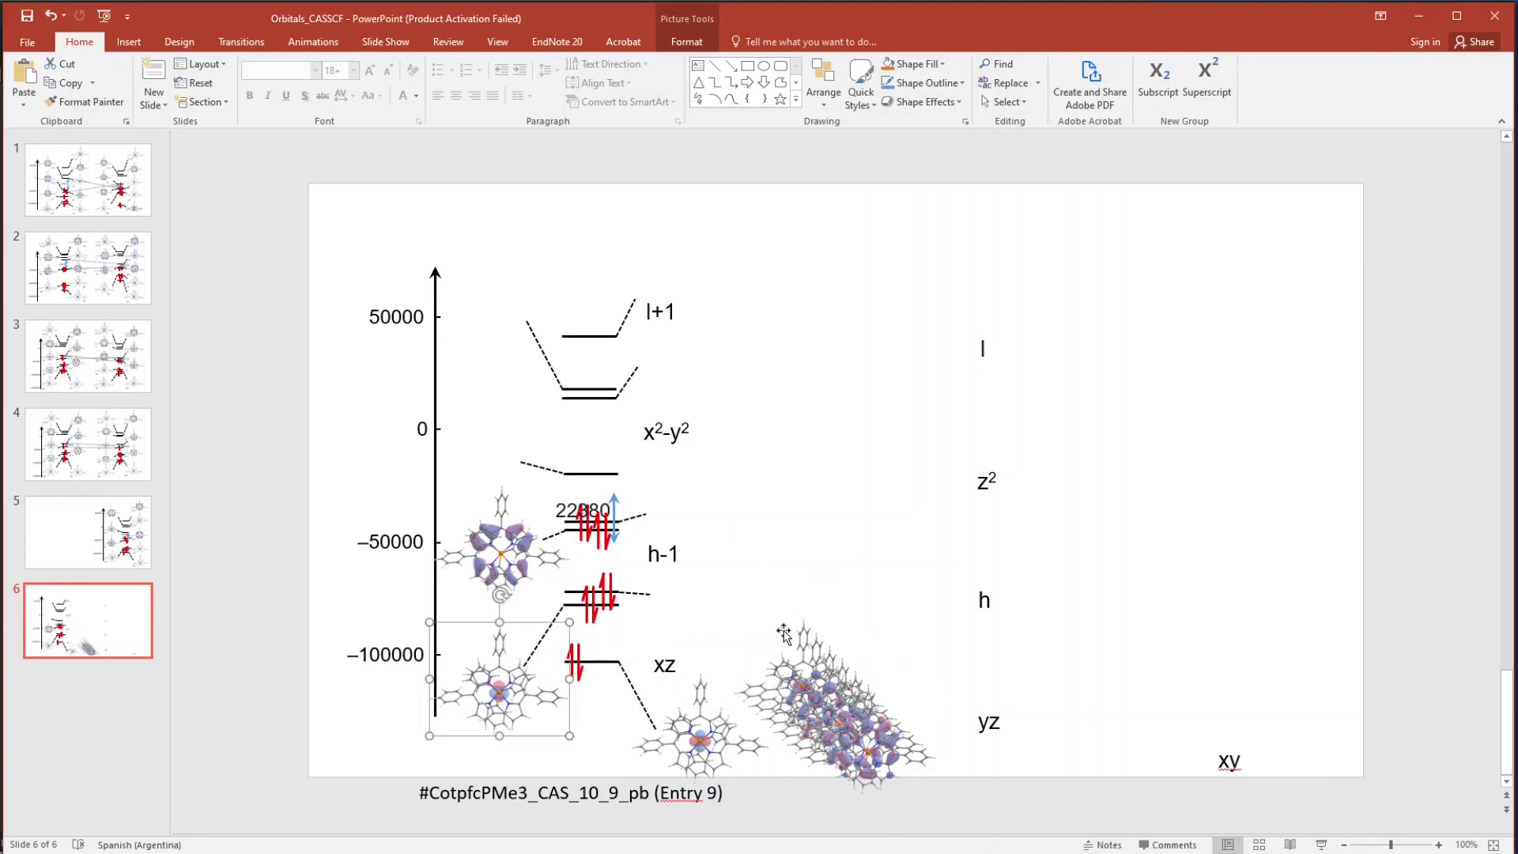
drag(786, 632, 684, 534)
Check orbital 215's energy in Notepad++ and place the next orbital picture at the right-hand connector of the level pair near -50000
key(alt+Tab)
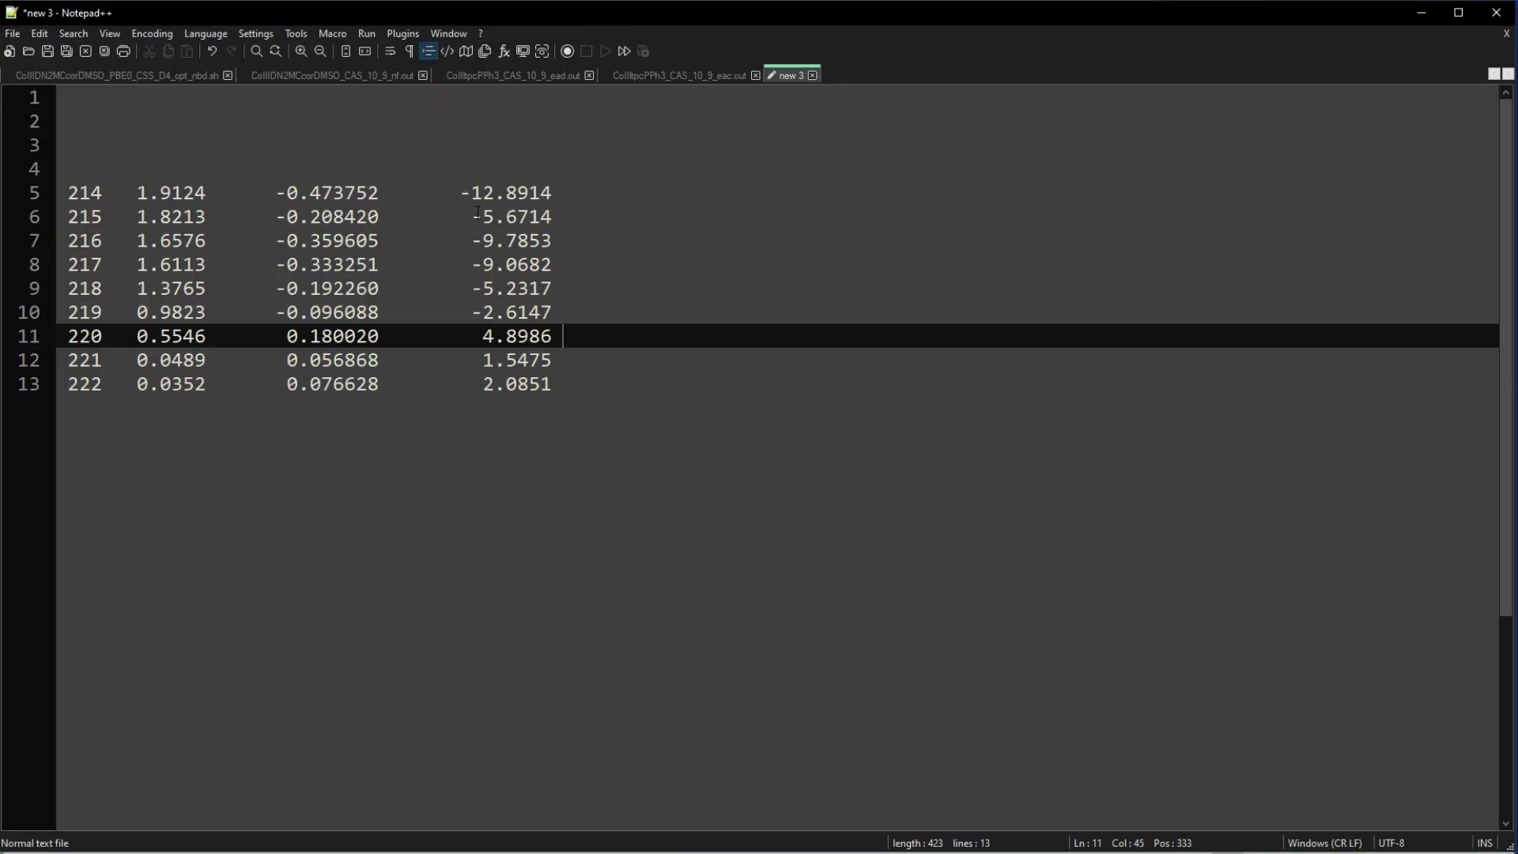
drag(473, 216, 542, 232)
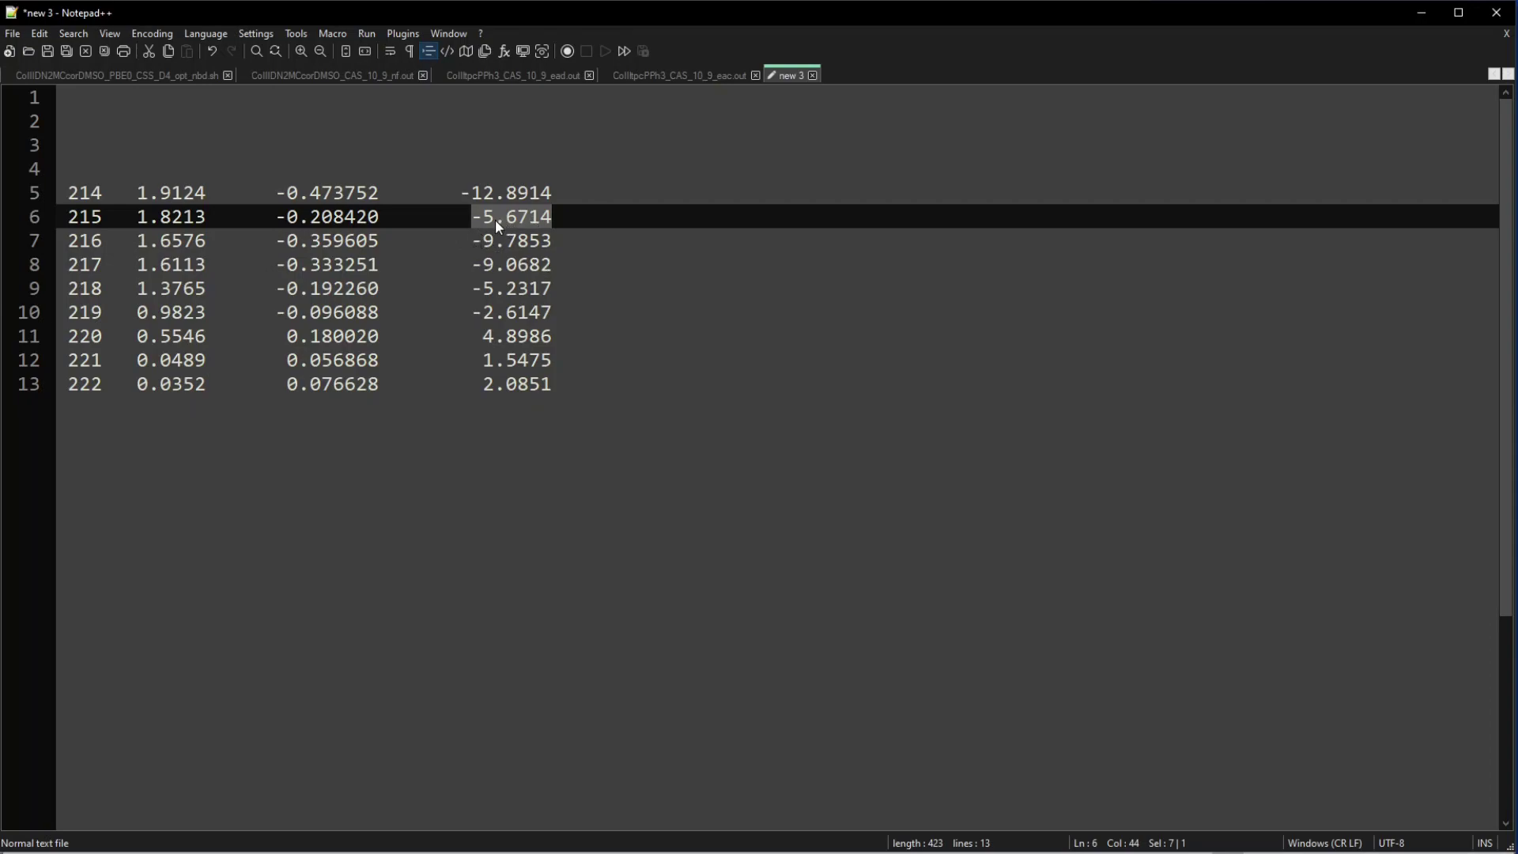
key(alt+Tab)
drag(791, 628, 711, 444)
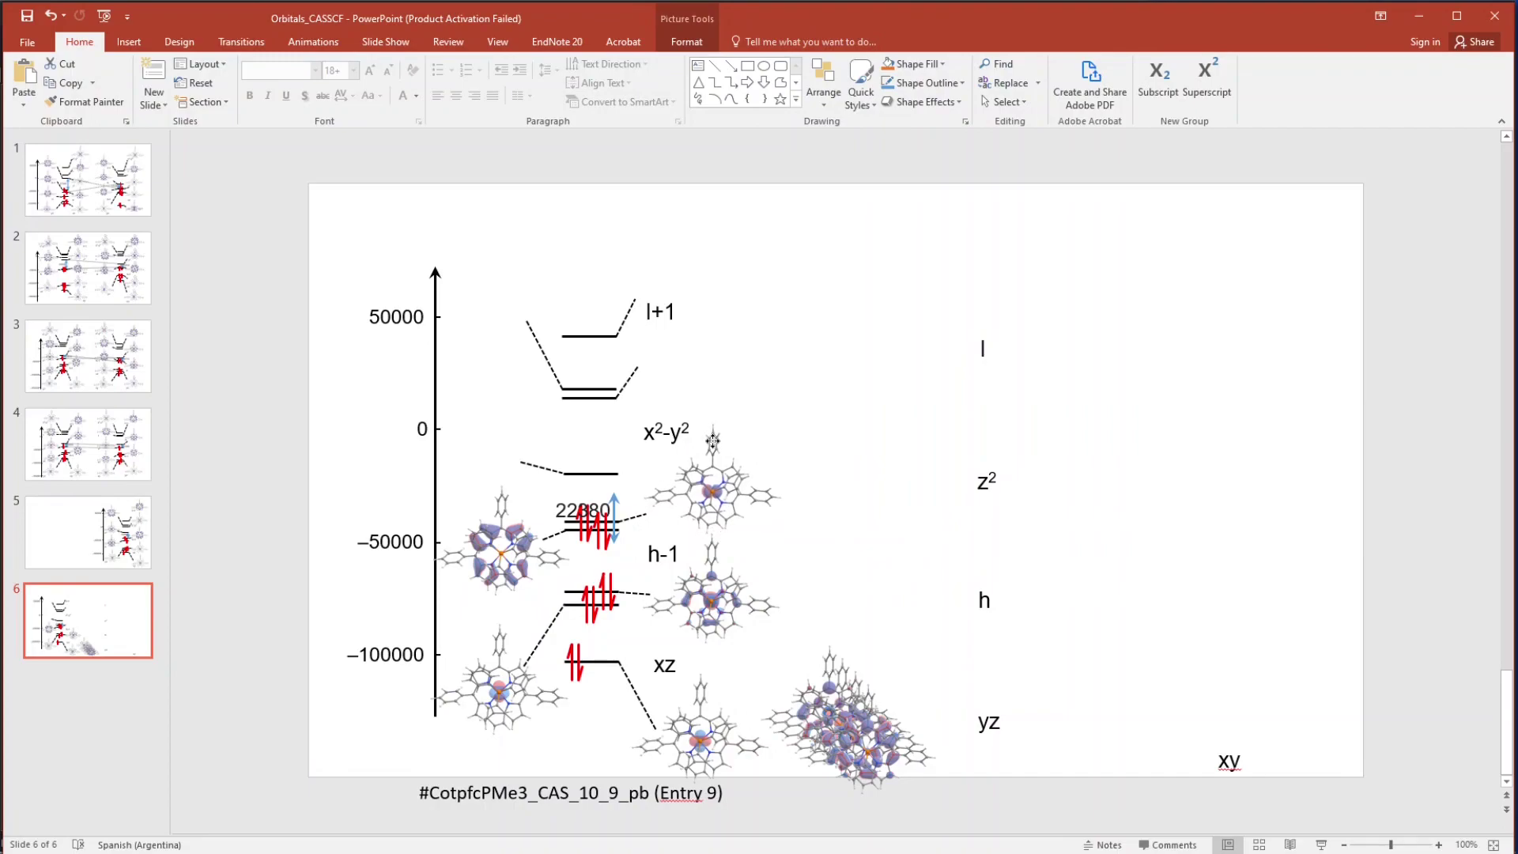
Place the next orbital picture at the connector of the single level just below 0, in line with the left picture column
click(822, 642)
drag(811, 653, 464, 385)
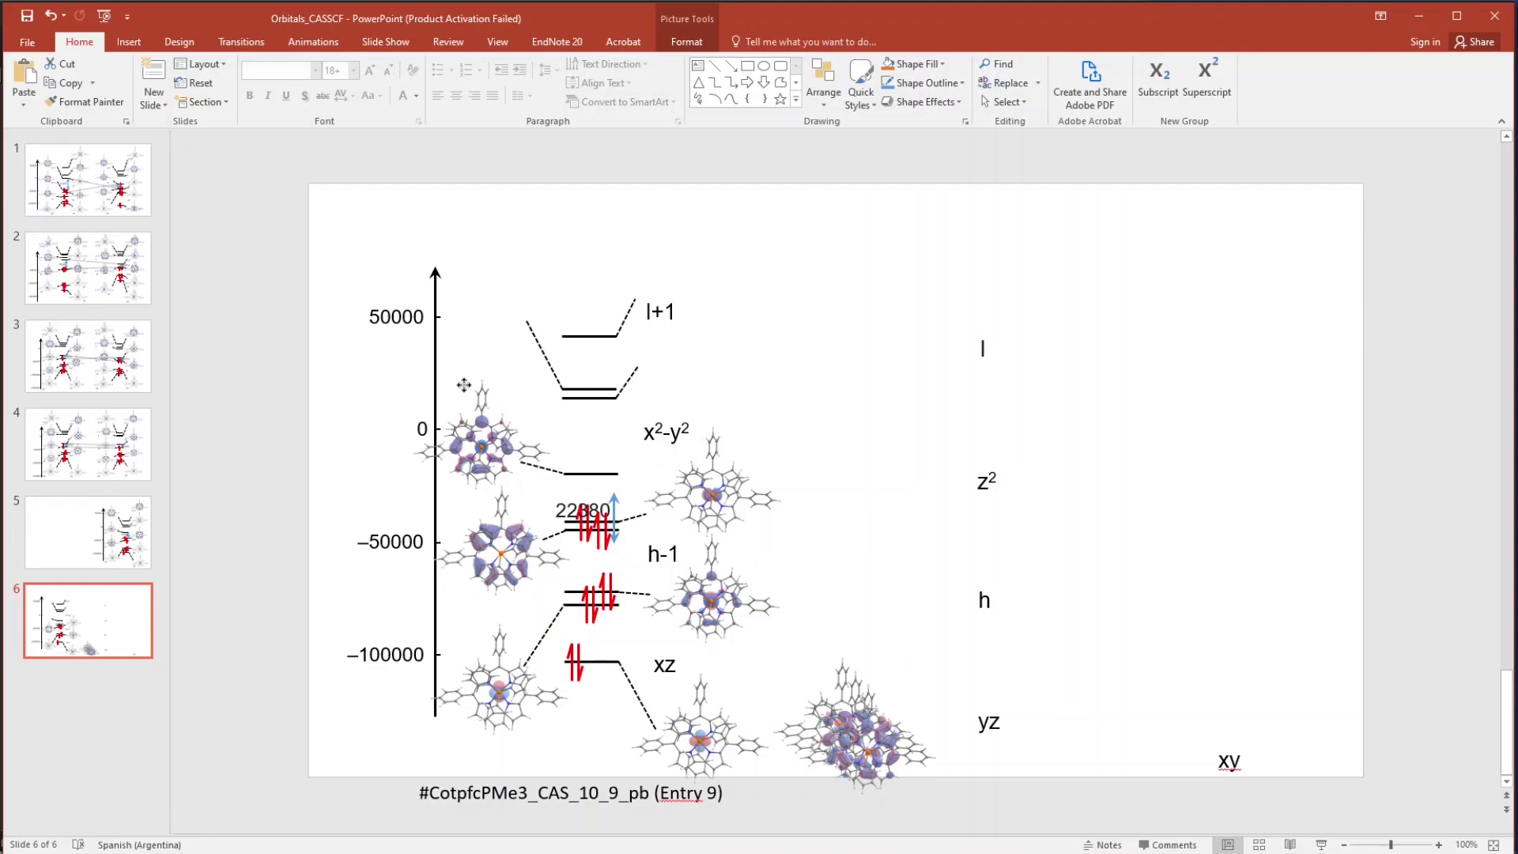
drag(464, 385, 478, 383)
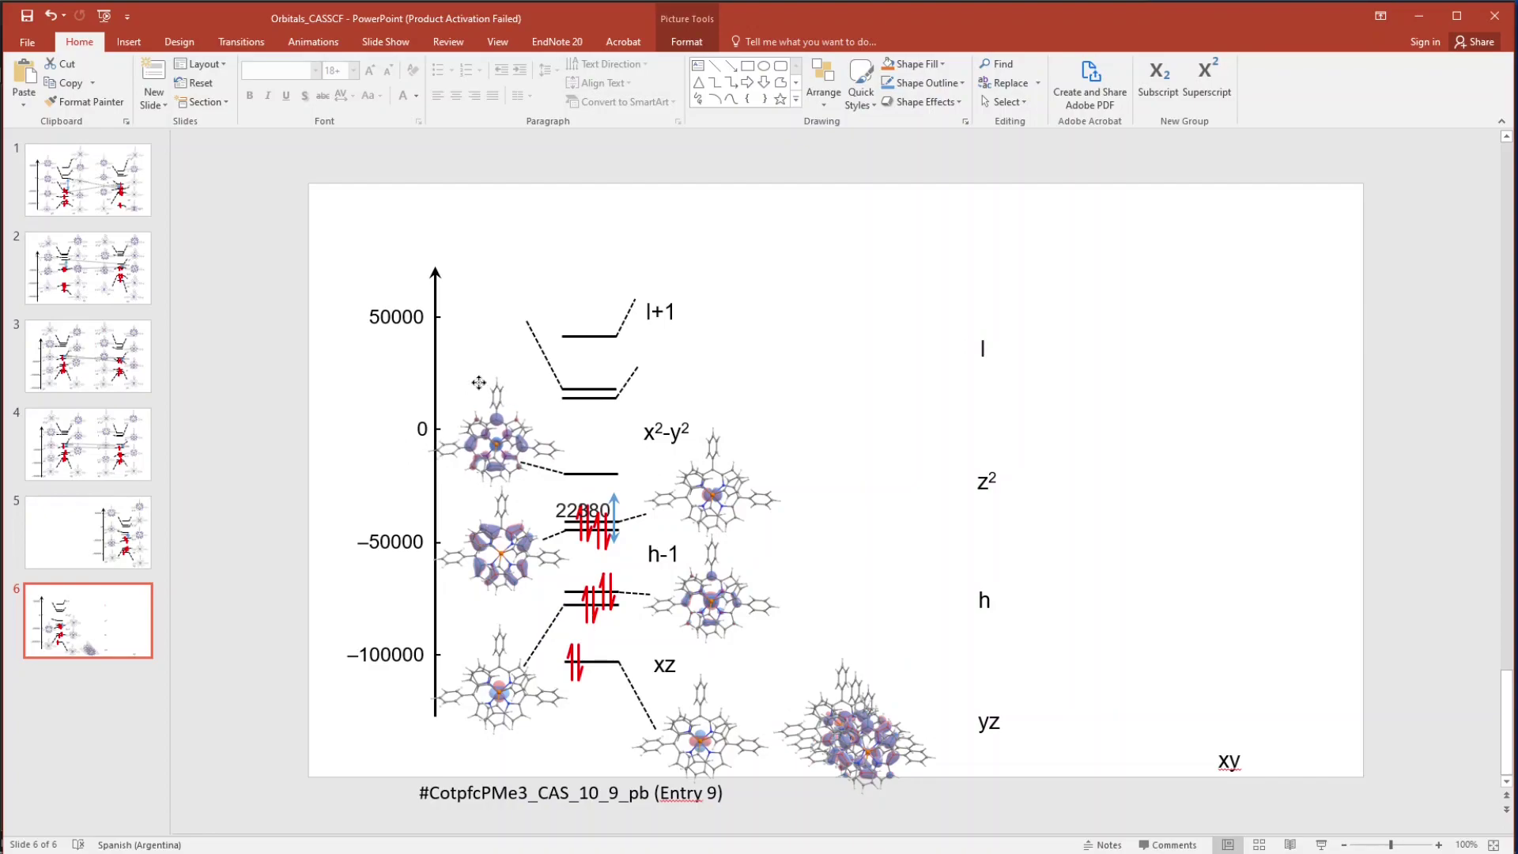
drag(478, 383, 482, 383)
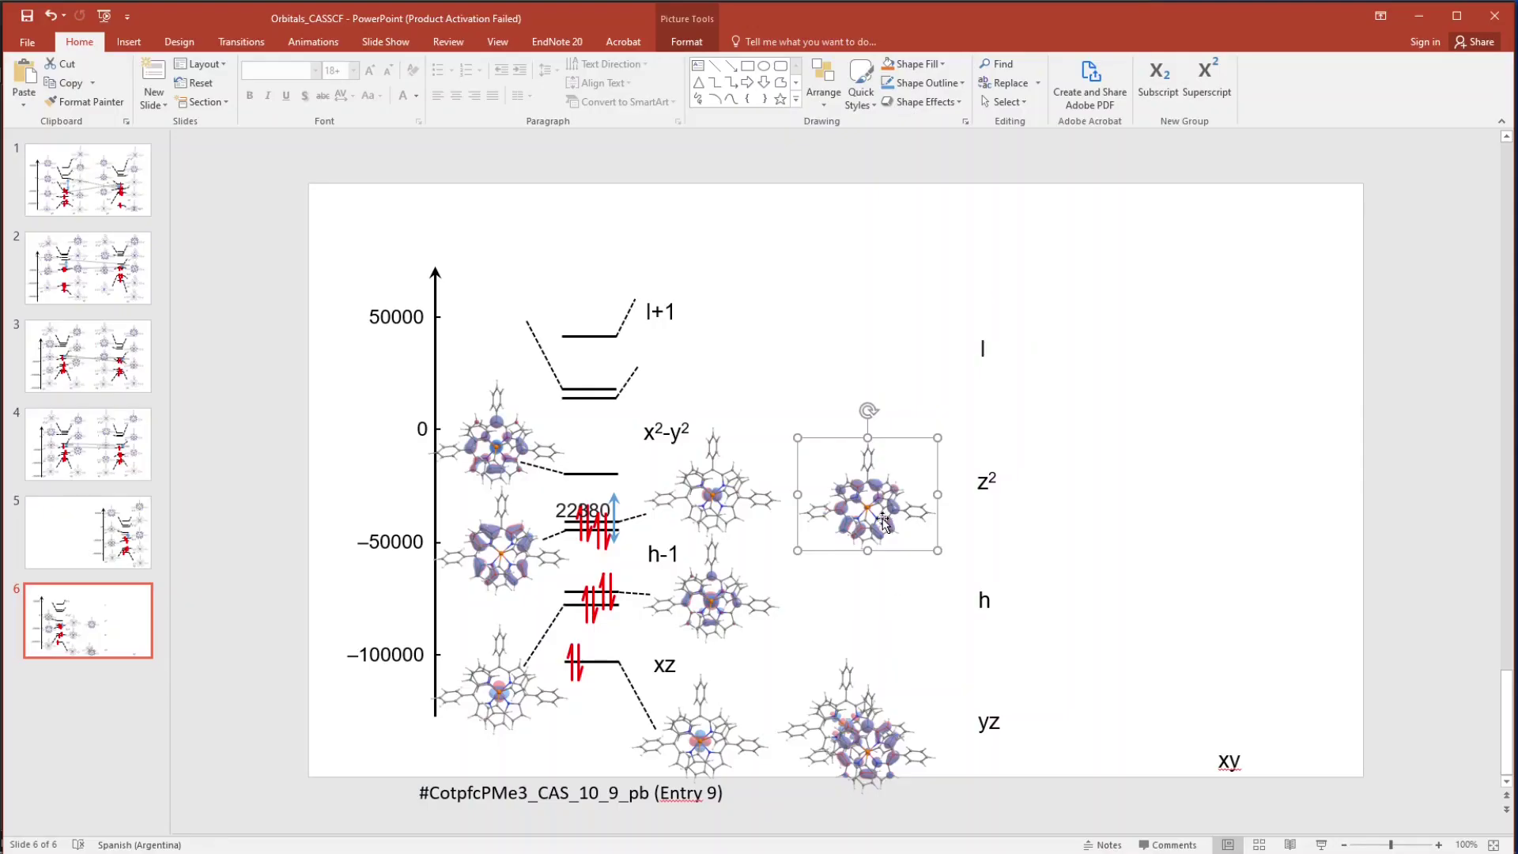
Place the remaining three orbital pictures at the connectors of the highest level and the level pair just above 0
drag(882, 518, 717, 278)
drag(829, 695, 692, 346)
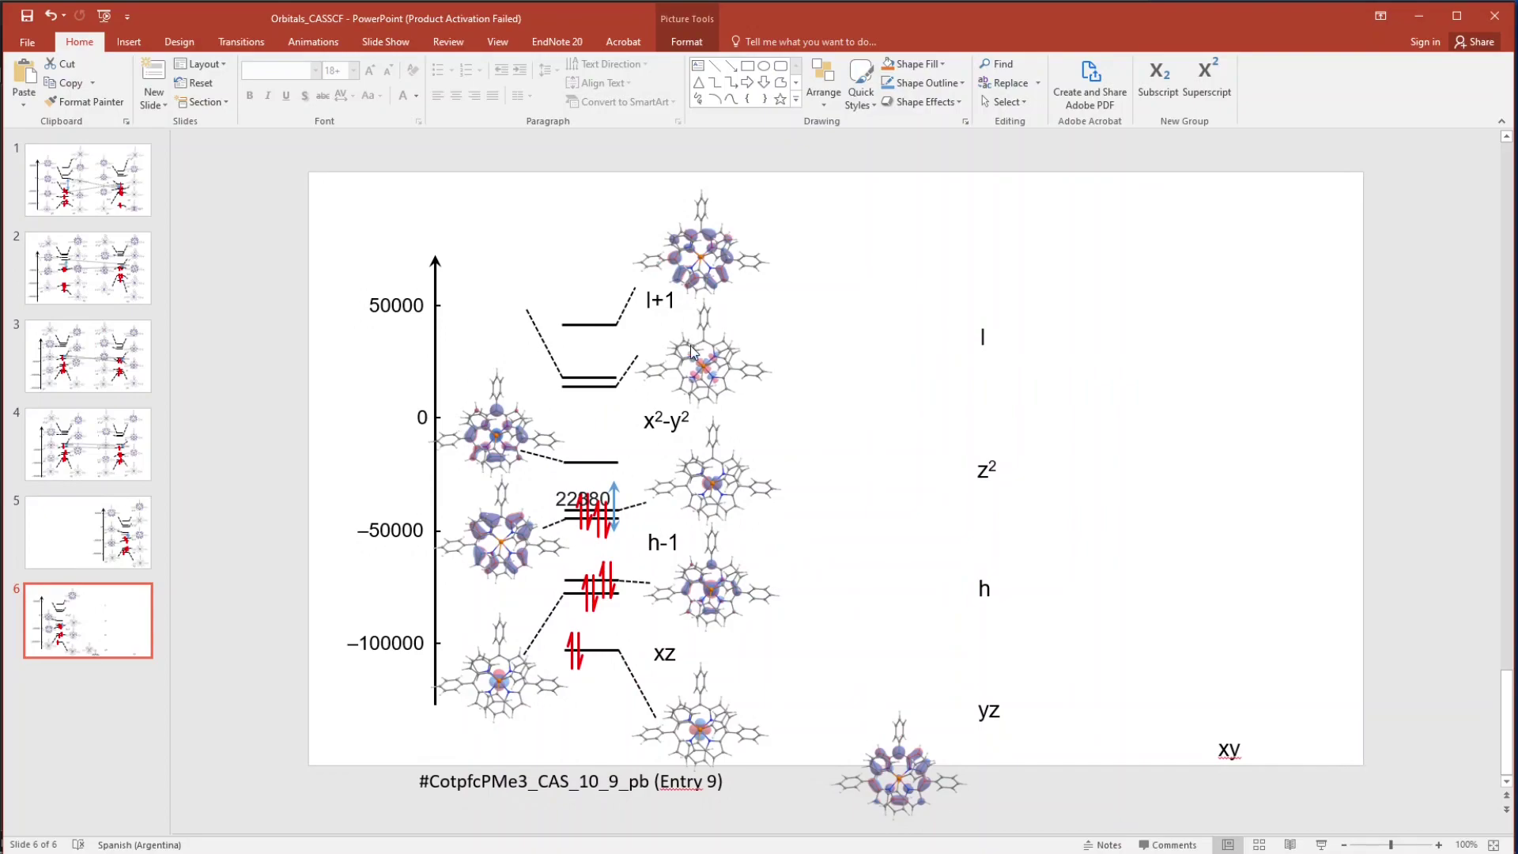
scroll(929, 783, down, 1)
click(929, 783)
drag(930, 783, 520, 288)
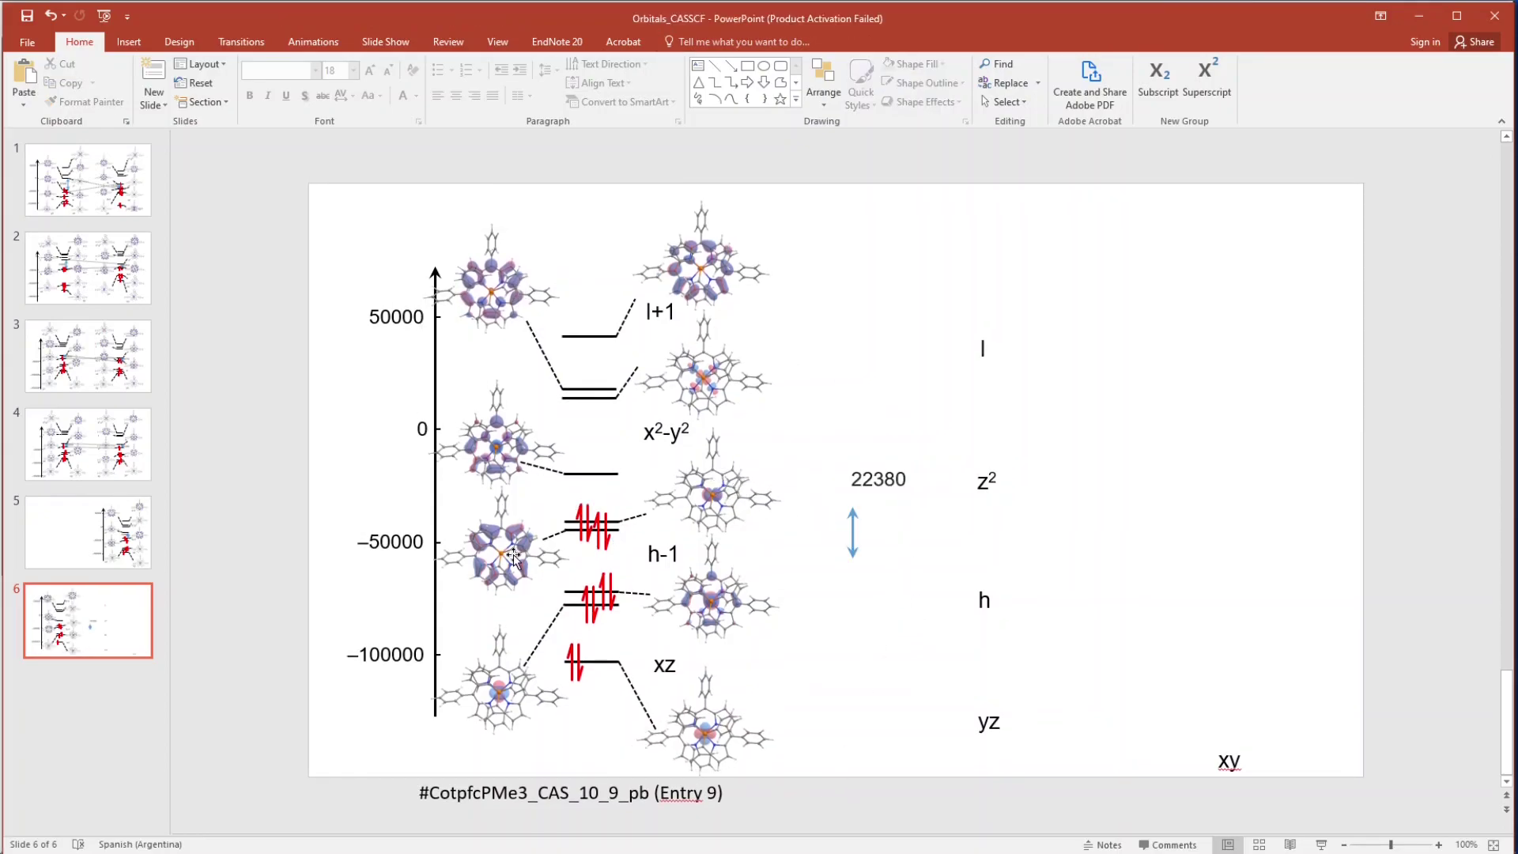
Swap the two orbital pictures at the right-hand connectors near -50000 and -75000
click(718, 484)
click(719, 551)
click(718, 494)
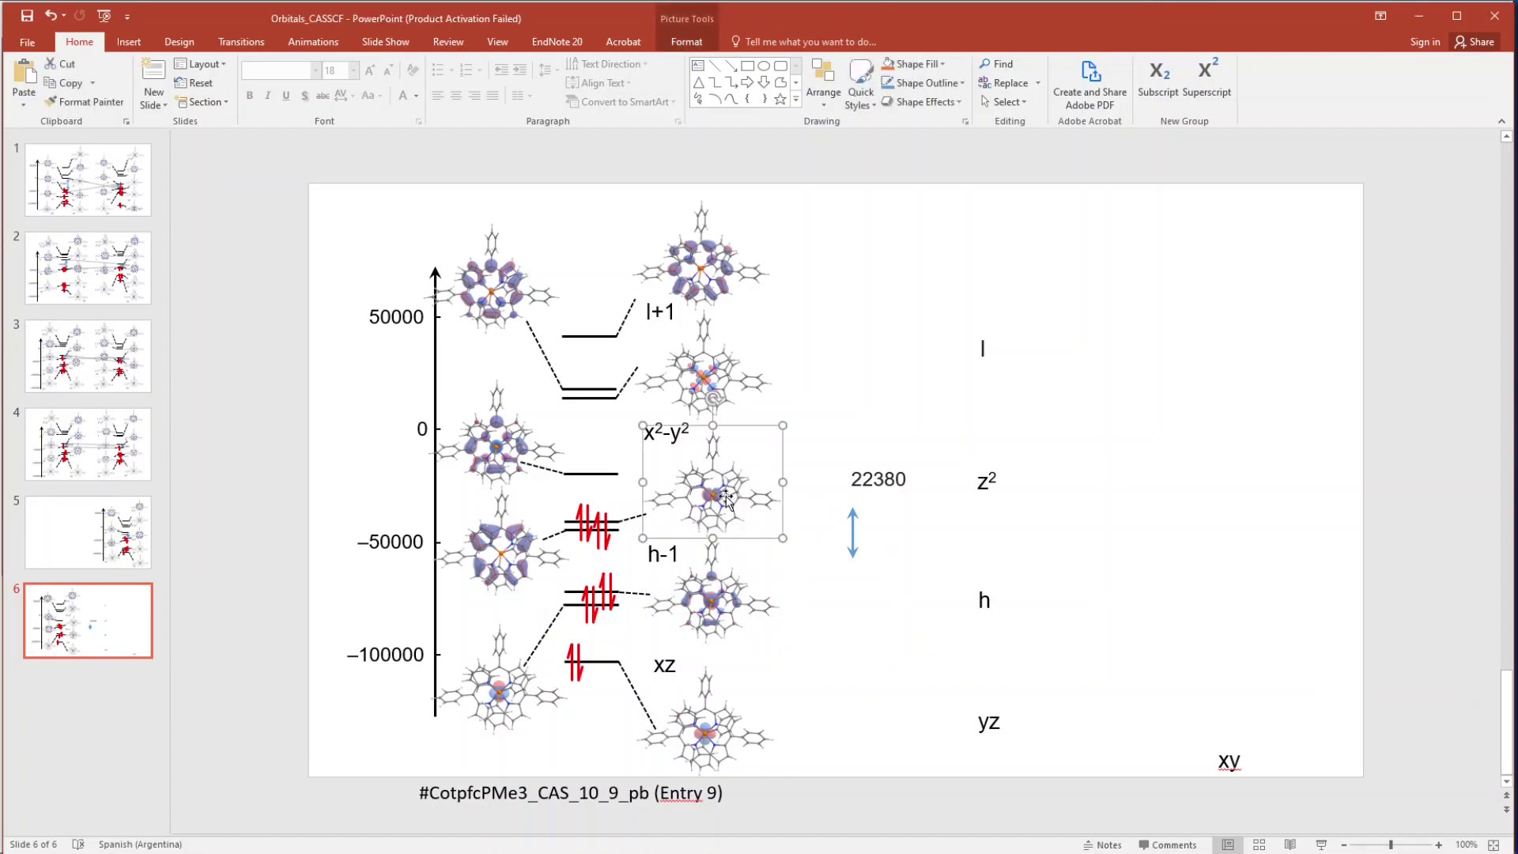
click(778, 618)
drag(704, 596, 803, 612)
drag(725, 519, 693, 495)
drag(706, 618, 710, 629)
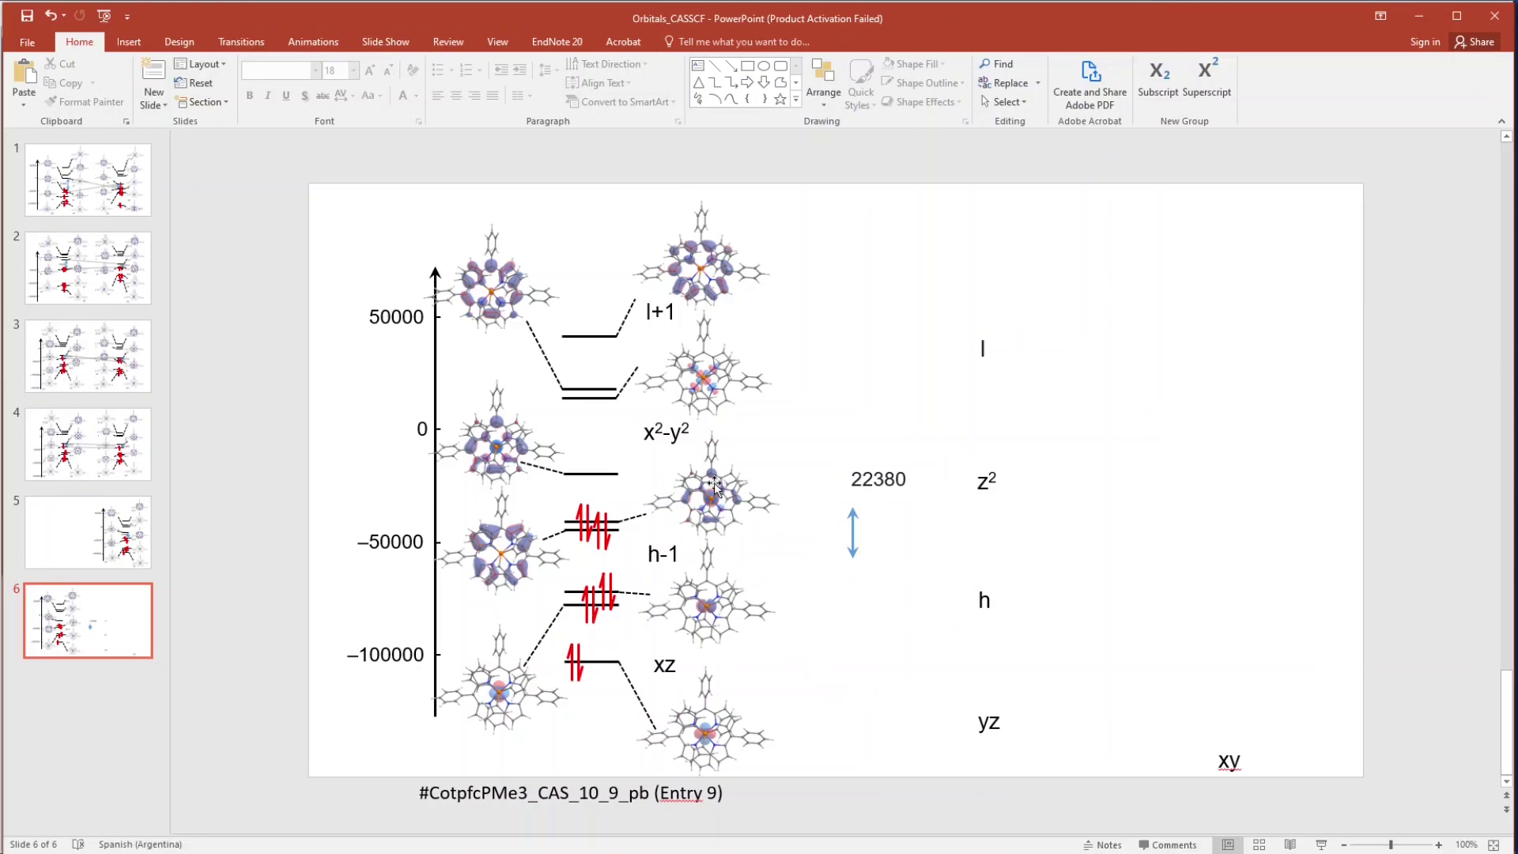
Nudge the orbital picture to the right of the -50000 levels slightly left, in line with the picture beneath it
click(716, 627)
click(718, 515)
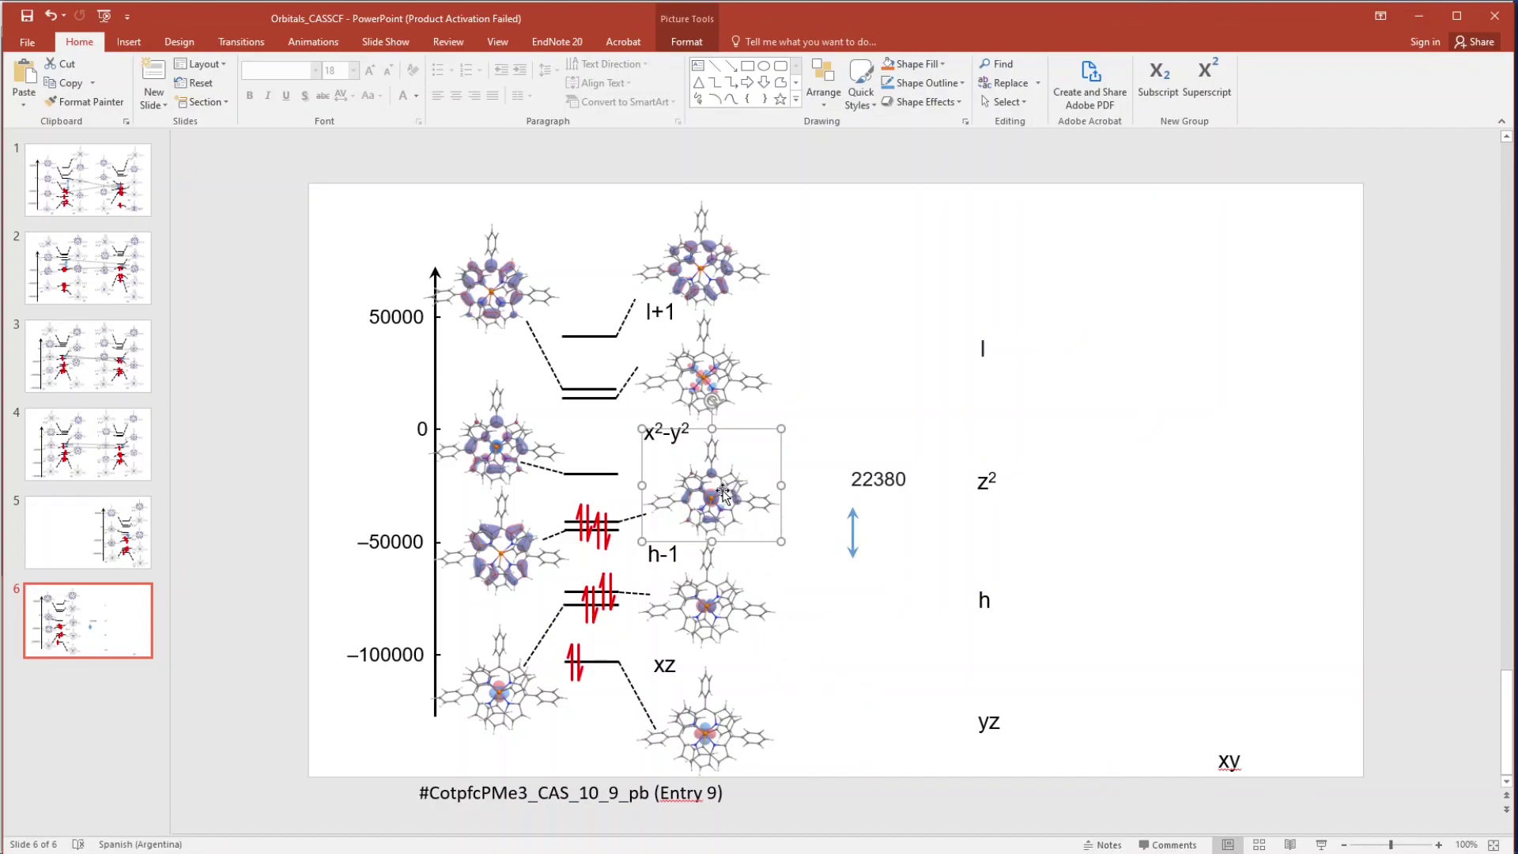
click(793, 646)
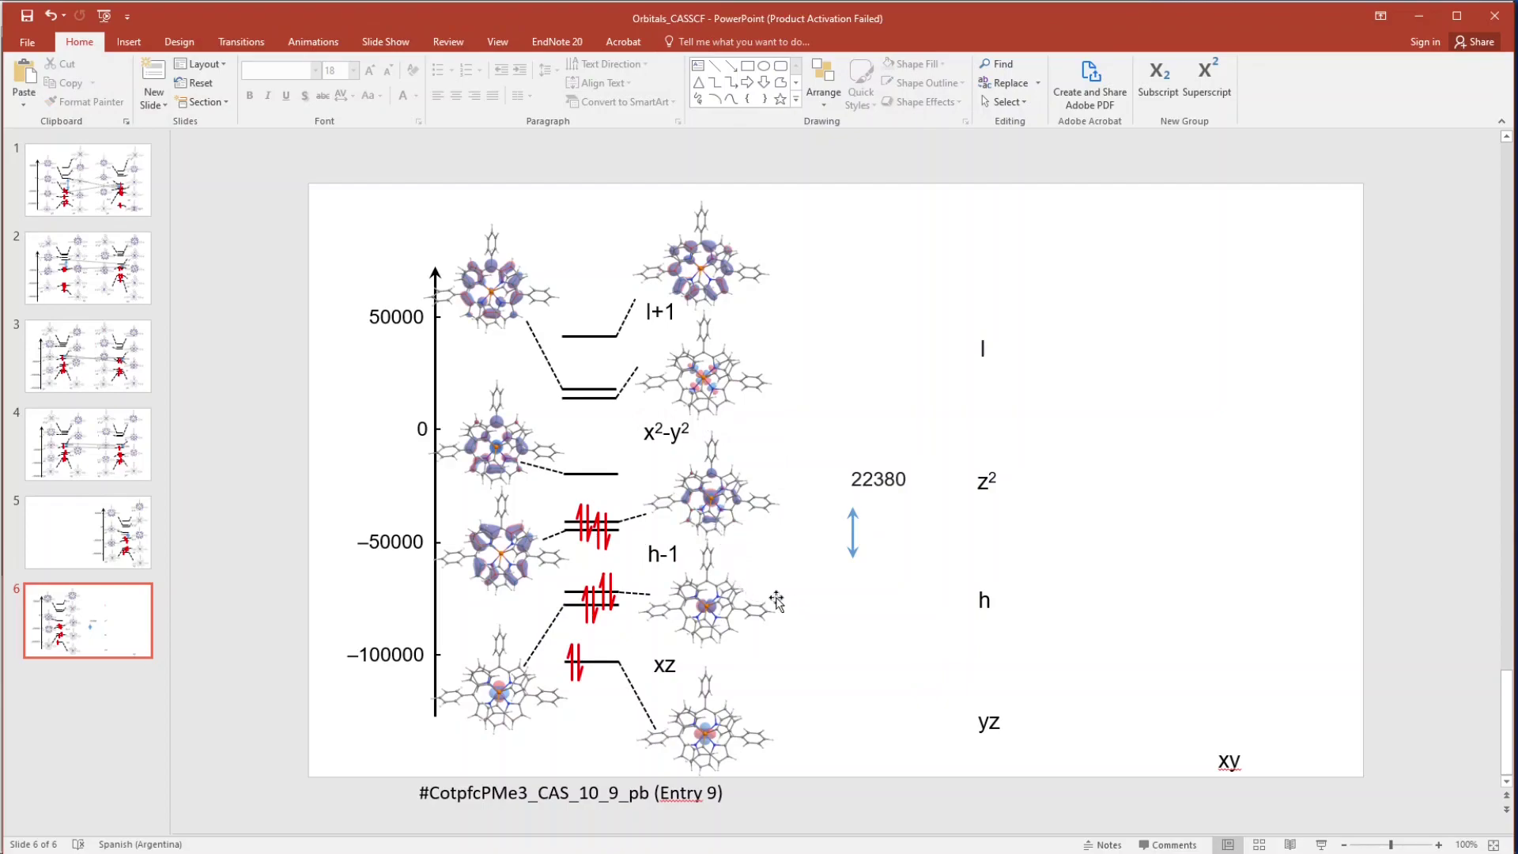
click(731, 496)
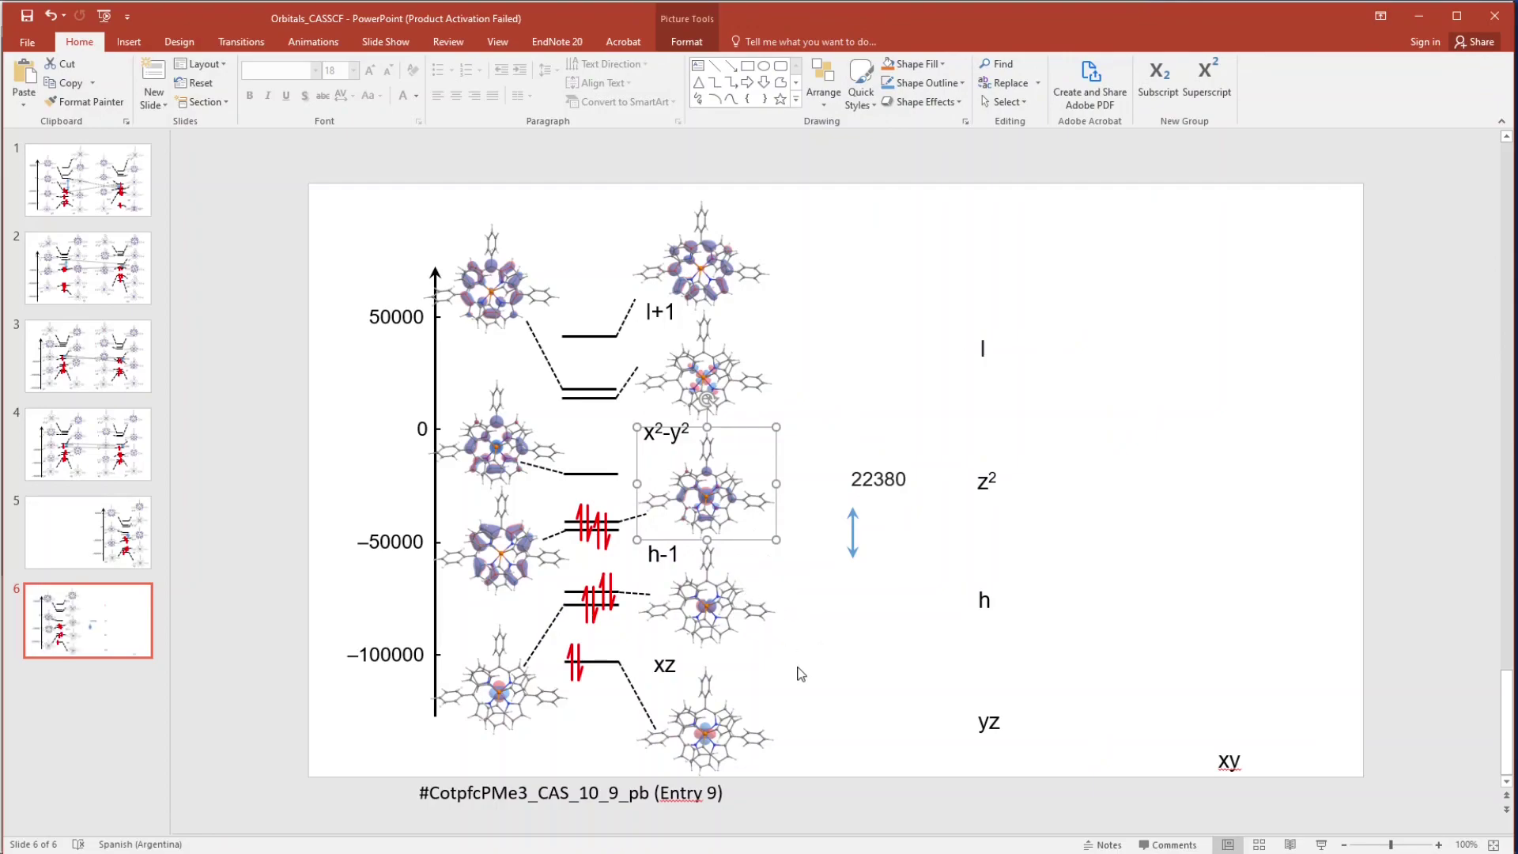
click(808, 674)
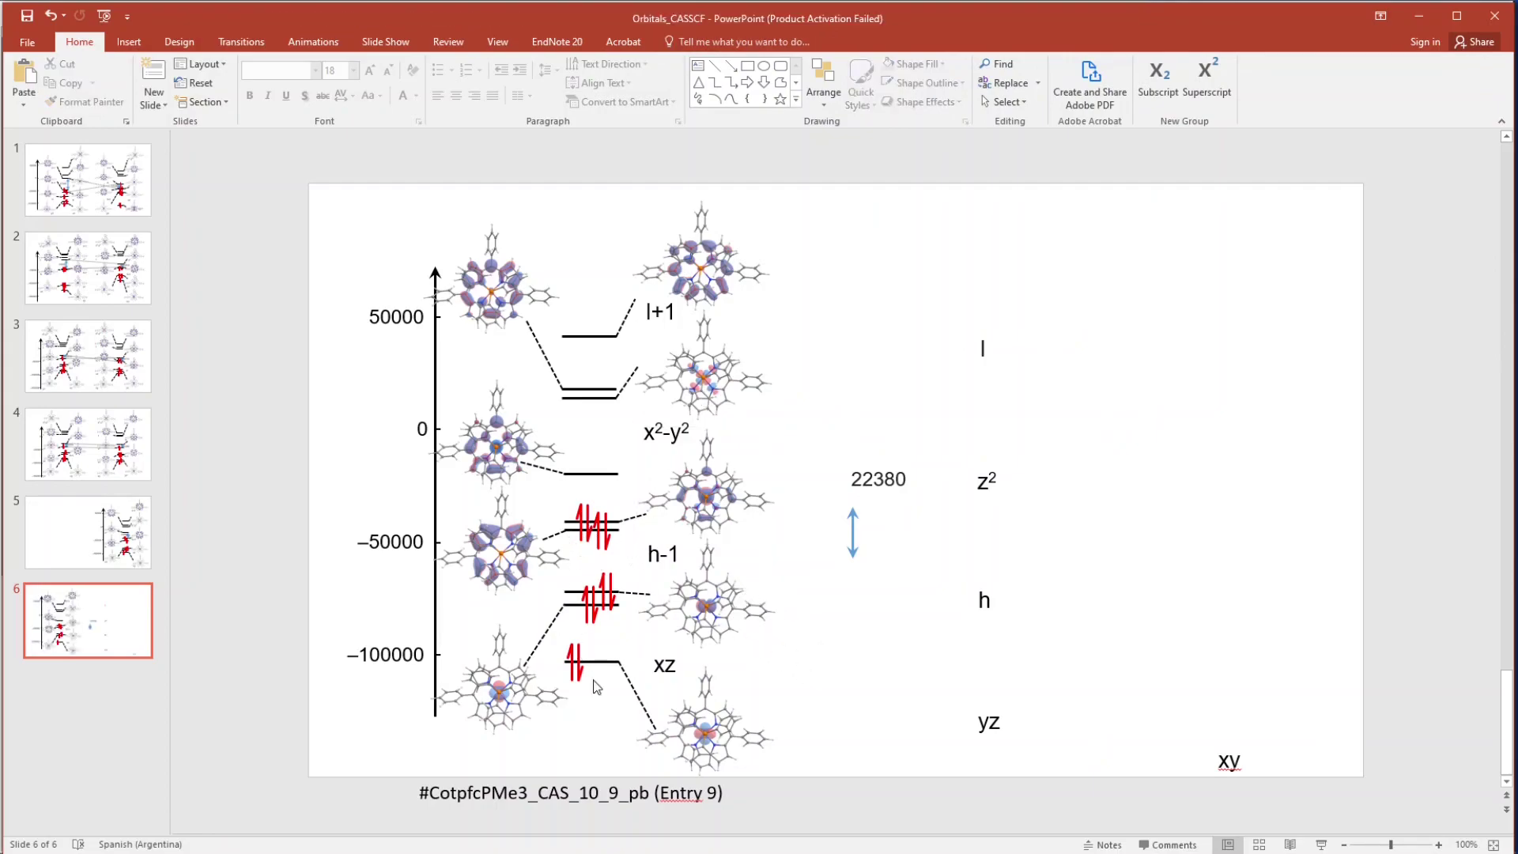
Select all nine orbital pictures and send them to the back, behind the labels and level lines
click(588, 522)
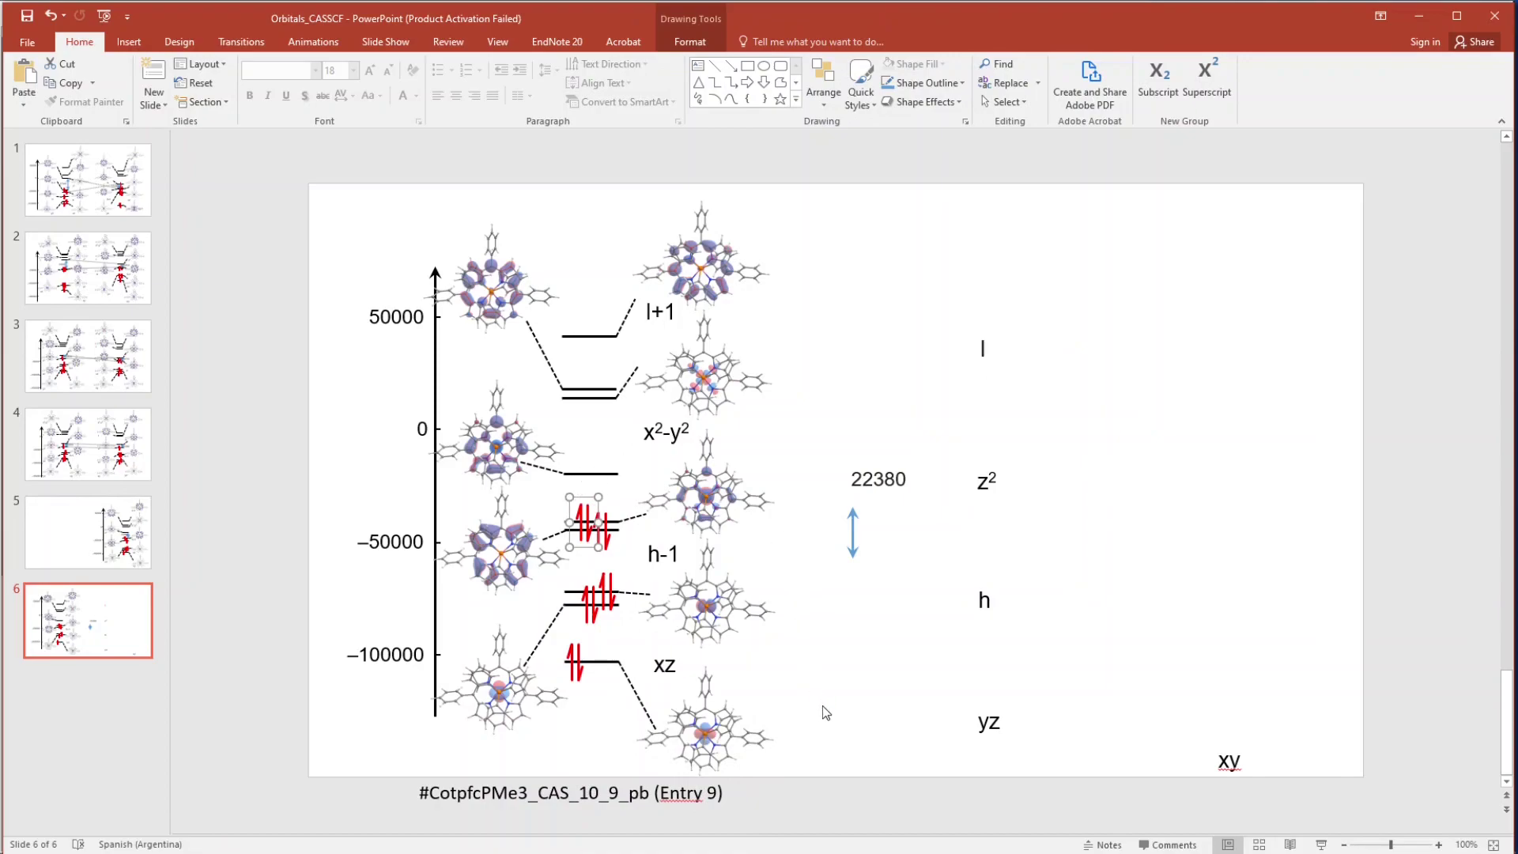
click(662, 443)
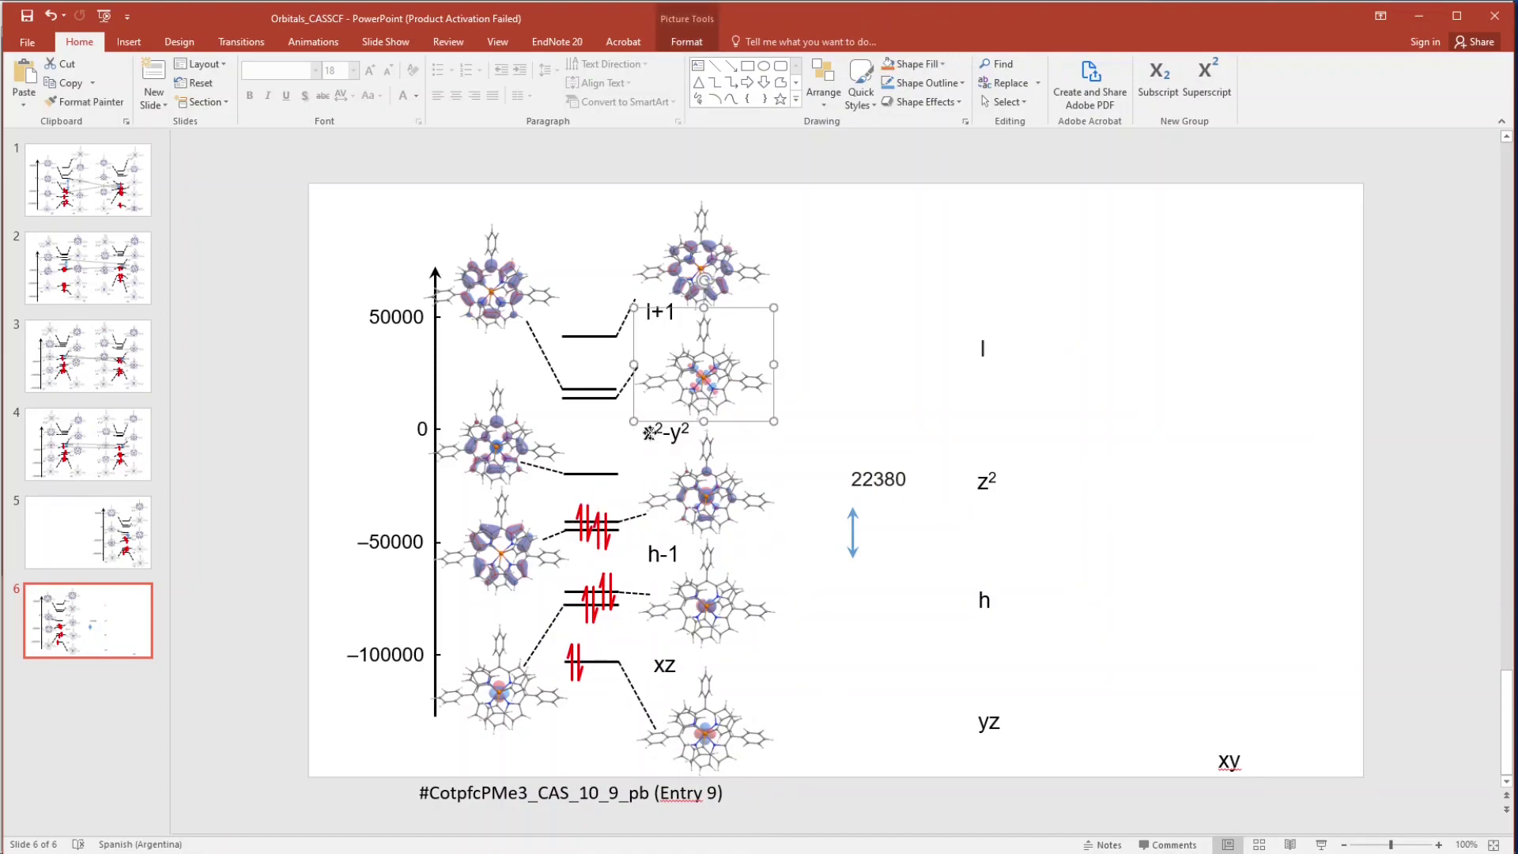
shift+click(703, 363)
shift+click(712, 264)
shift+click(528, 287)
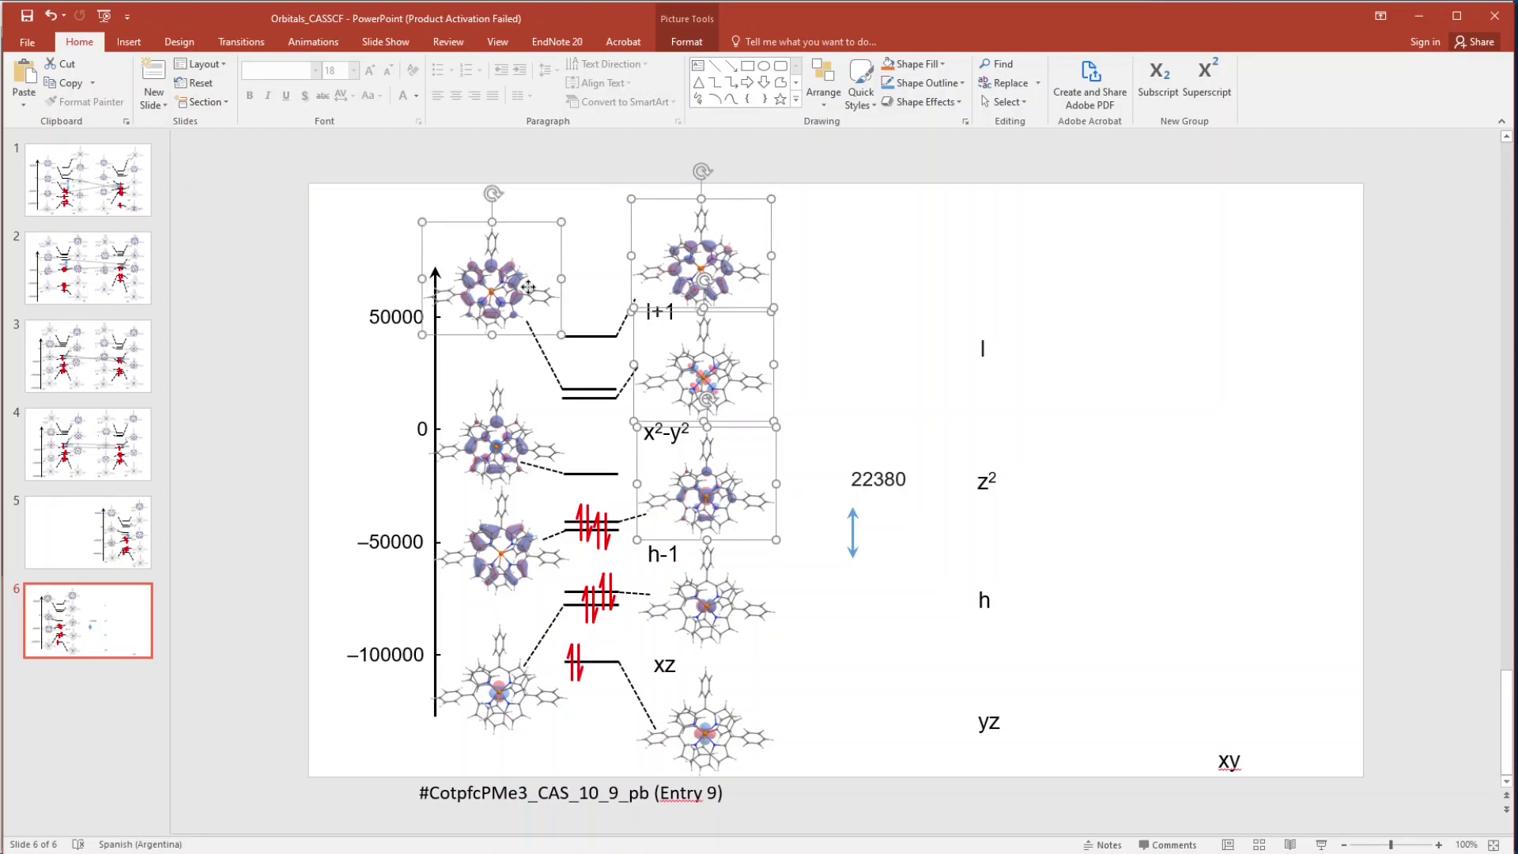
shift+click(496, 447)
shift+click(500, 550)
shift+click(707, 607)
shift+click(499, 688)
shift+click(723, 722)
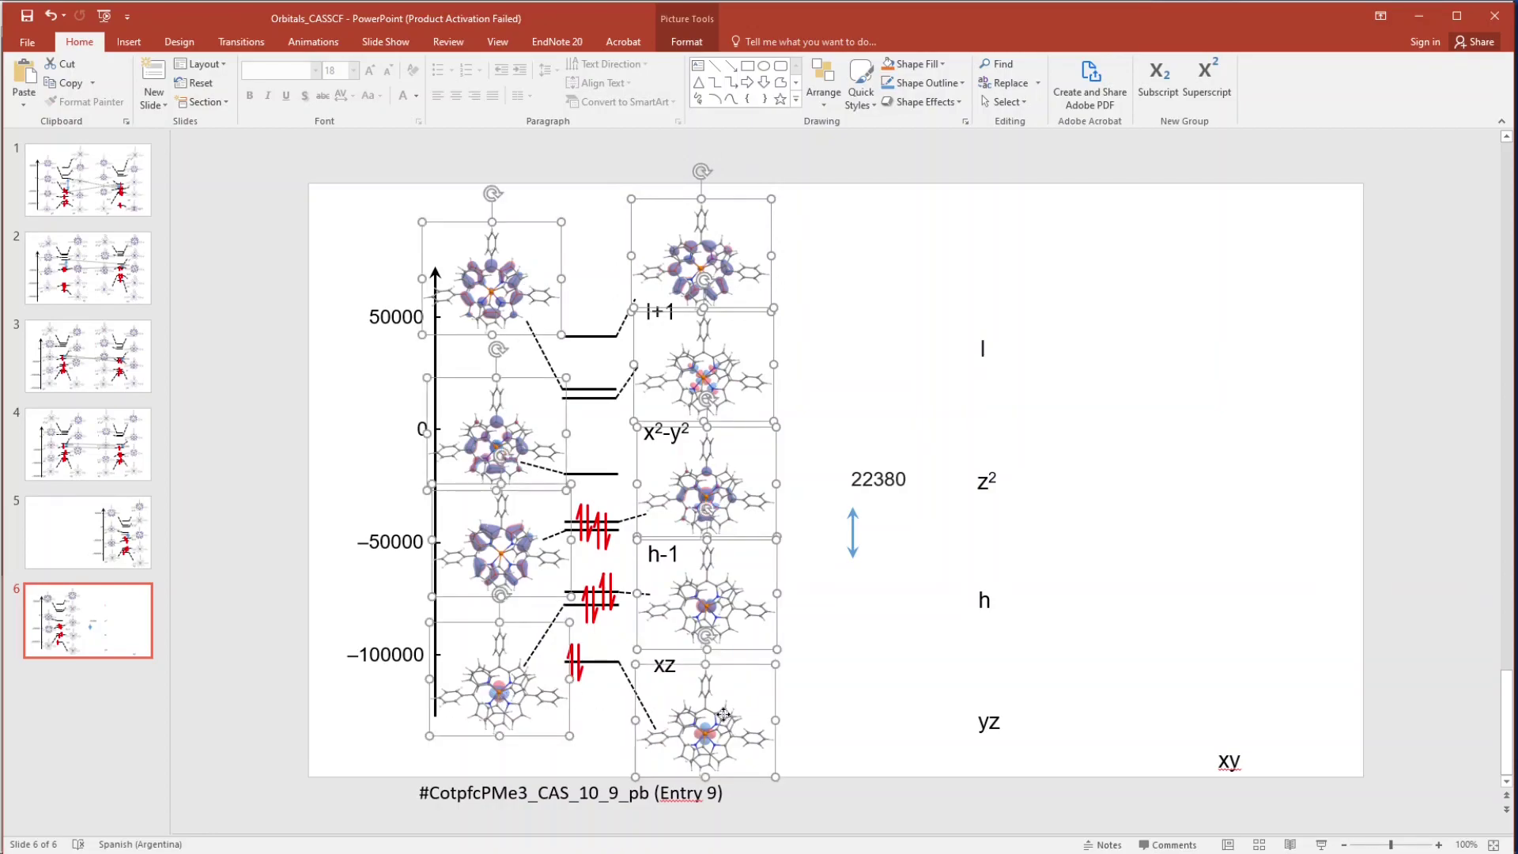
right_click(723, 716)
click(885, 616)
click(856, 676)
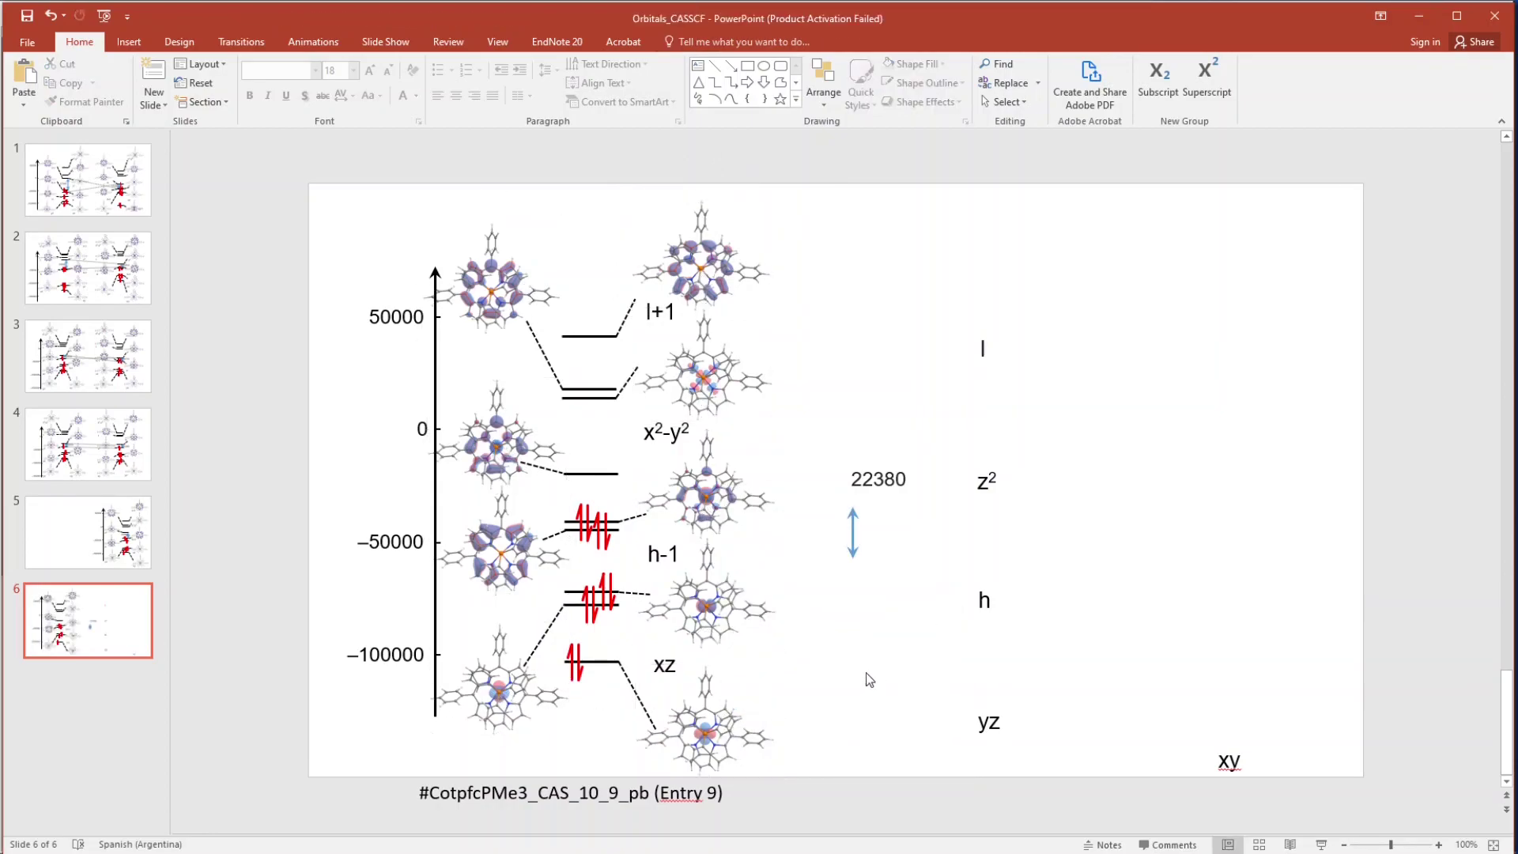
Place the xy label at the lowest right orbital picture and the yz label at the lowest left one
click(662, 554)
drag(656, 535, 653, 524)
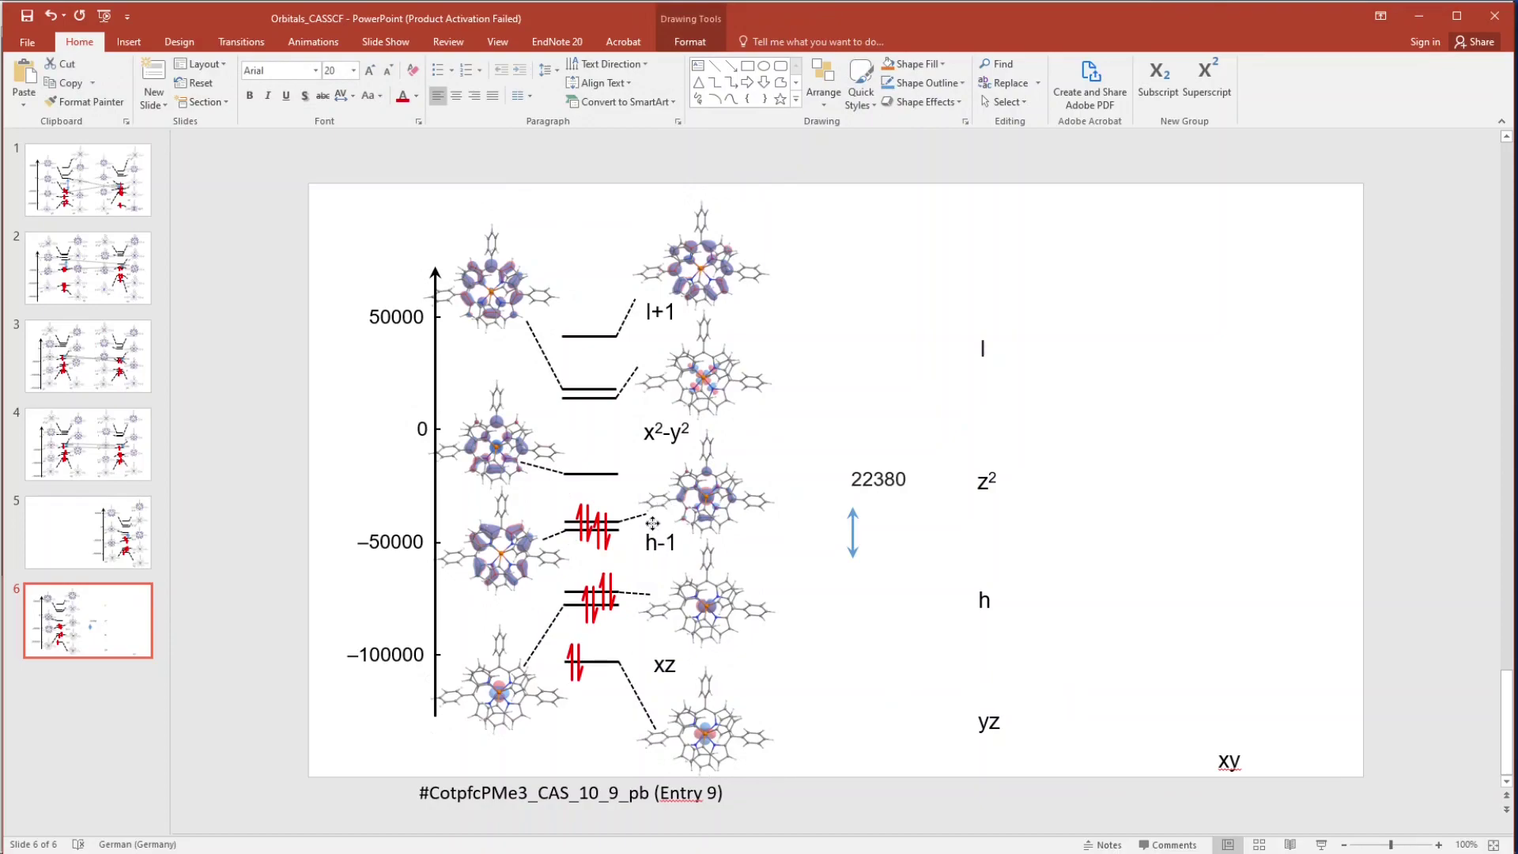
click(1242, 760)
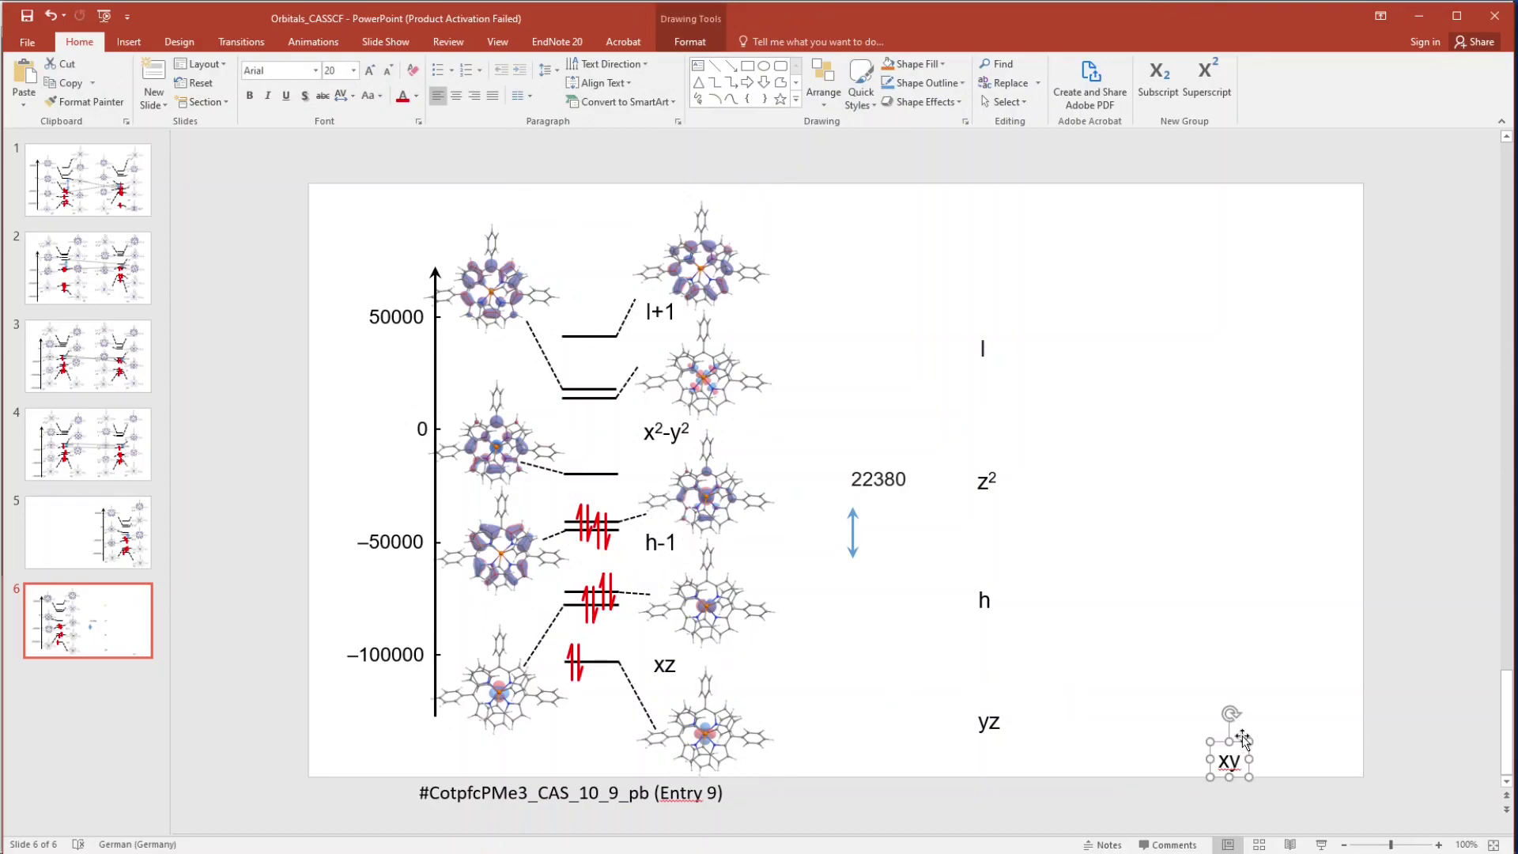
drag(1239, 741, 673, 741)
click(998, 707)
drag(998, 706, 469, 710)
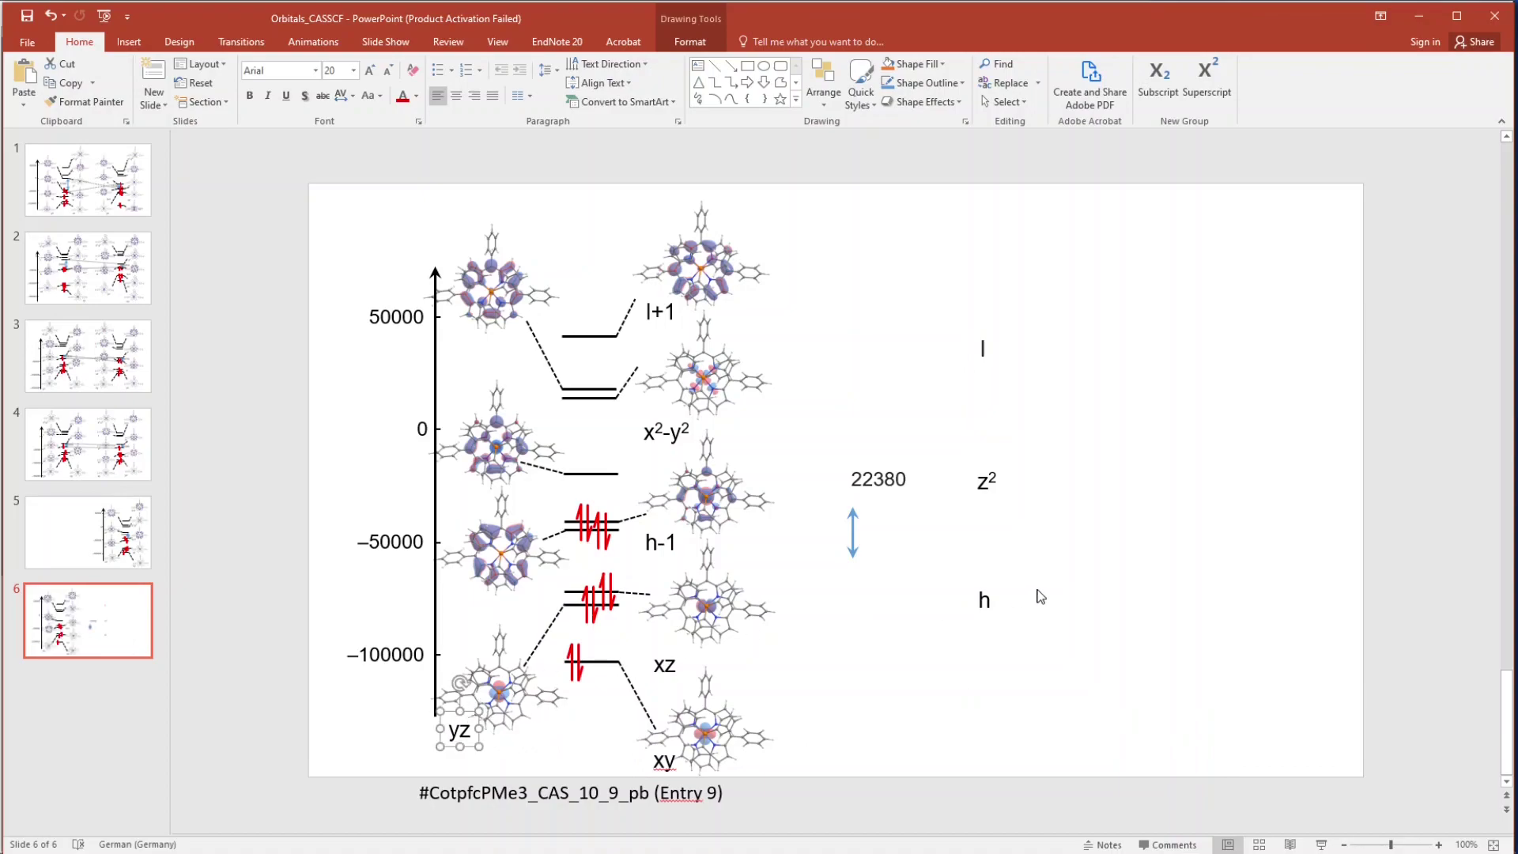
Raise the xz label to its picture, and move the h-1 and h labels beneath the two middle pictures in the left column
click(1028, 597)
click(673, 650)
drag(673, 650, 668, 628)
click(884, 601)
click(672, 524)
drag(671, 523, 472, 571)
drag(992, 581, 464, 465)
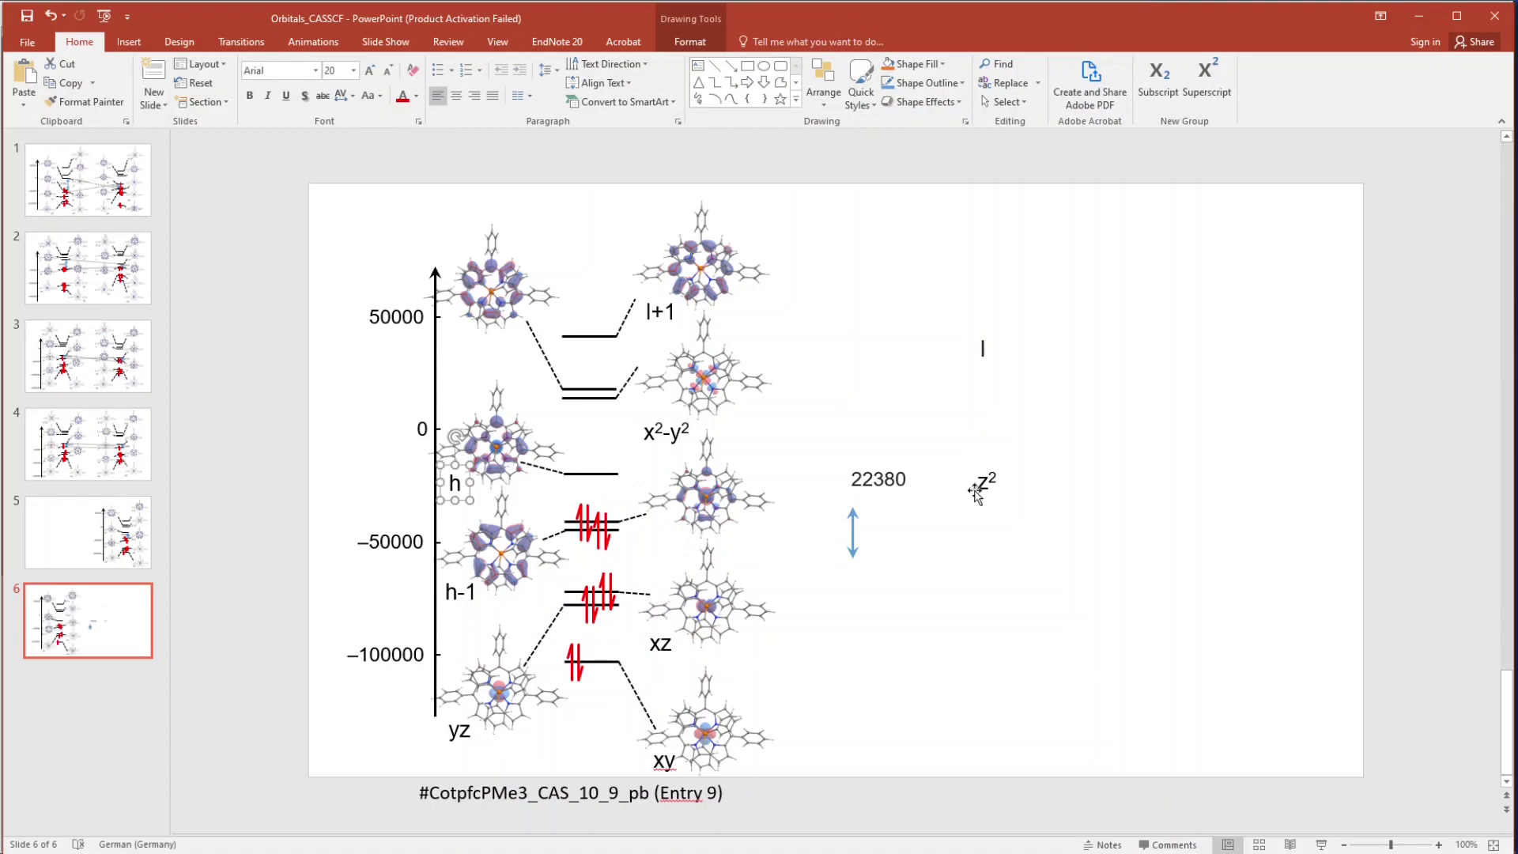
Place the z² label beneath the orbital picture to the right of the -50000 levels and the l label beside the topmost right picture
click(986, 466)
drag(977, 464, 650, 514)
click(981, 352)
drag(978, 355, 603, 366)
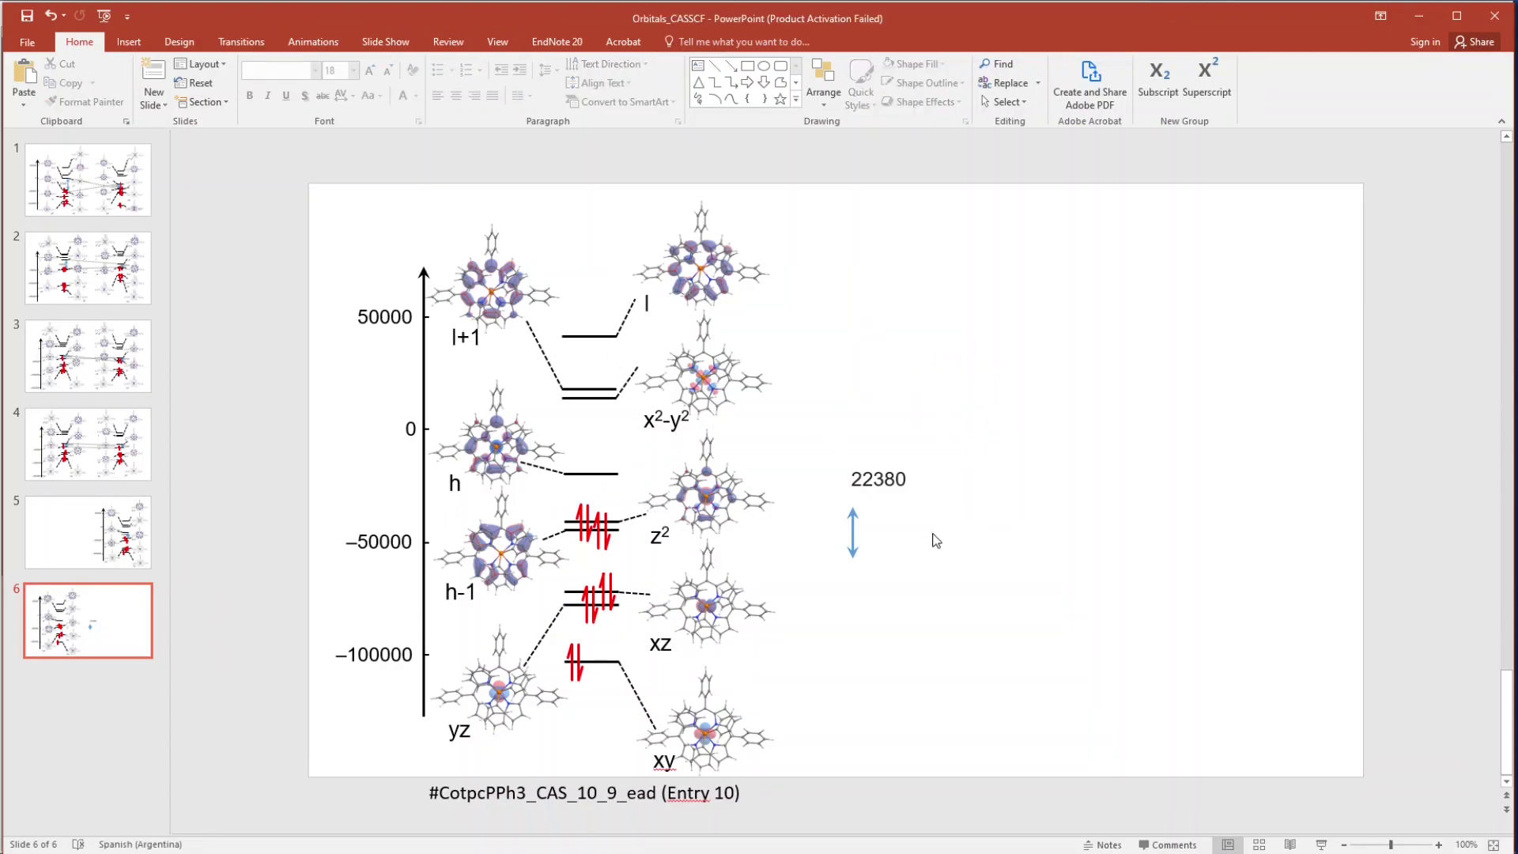
Shift the blue double-headed arrow beneath the 22380 label slightly down and to the left
mouse_move(853, 532)
mouse_down()
mouse_move(599, 496)
mouse_move(838, 544)
mouse_up()
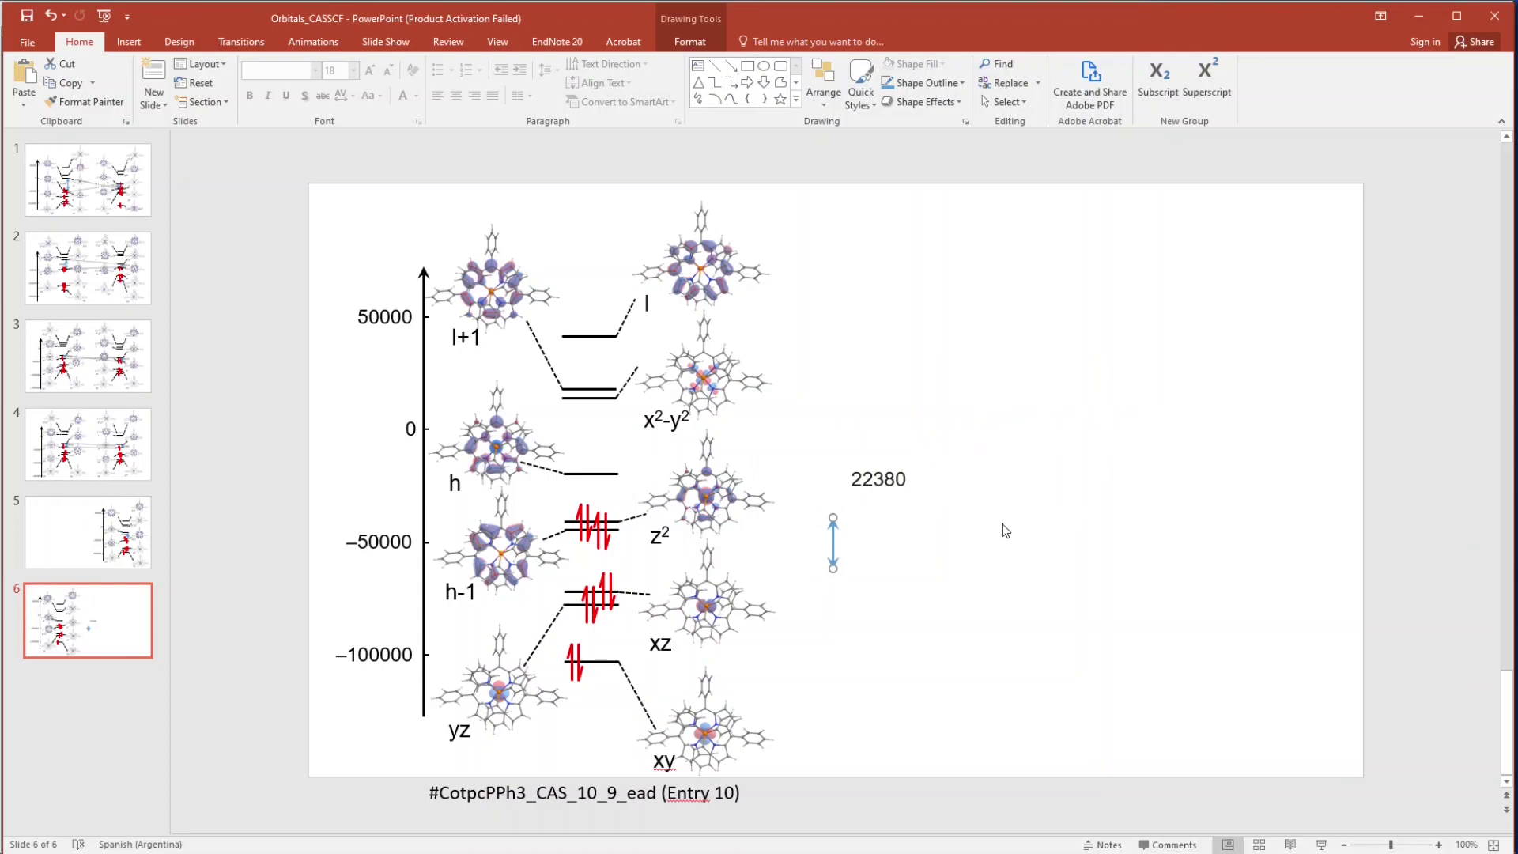
click(1010, 566)
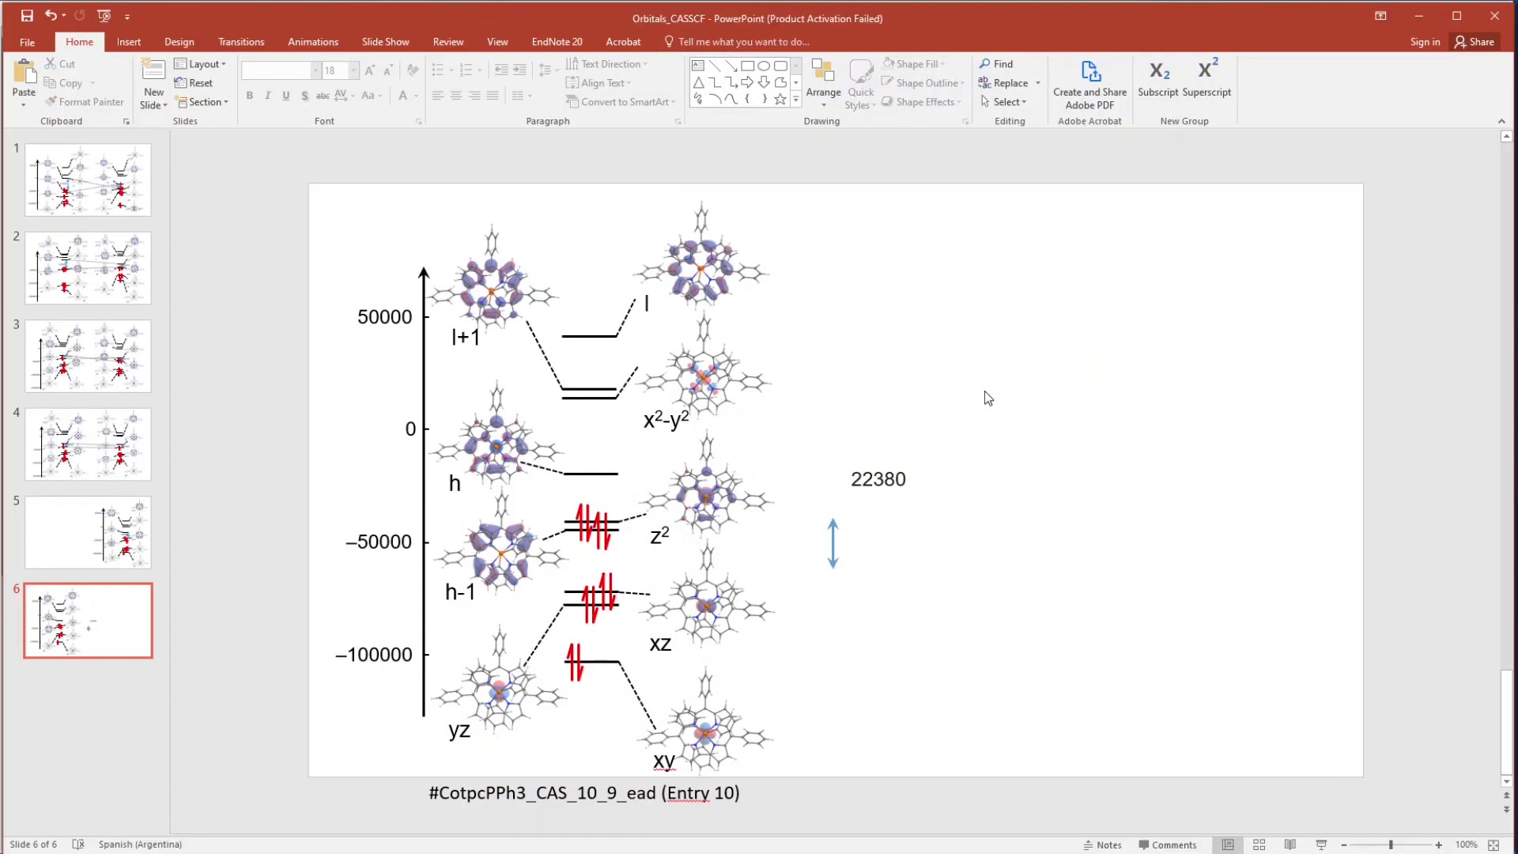